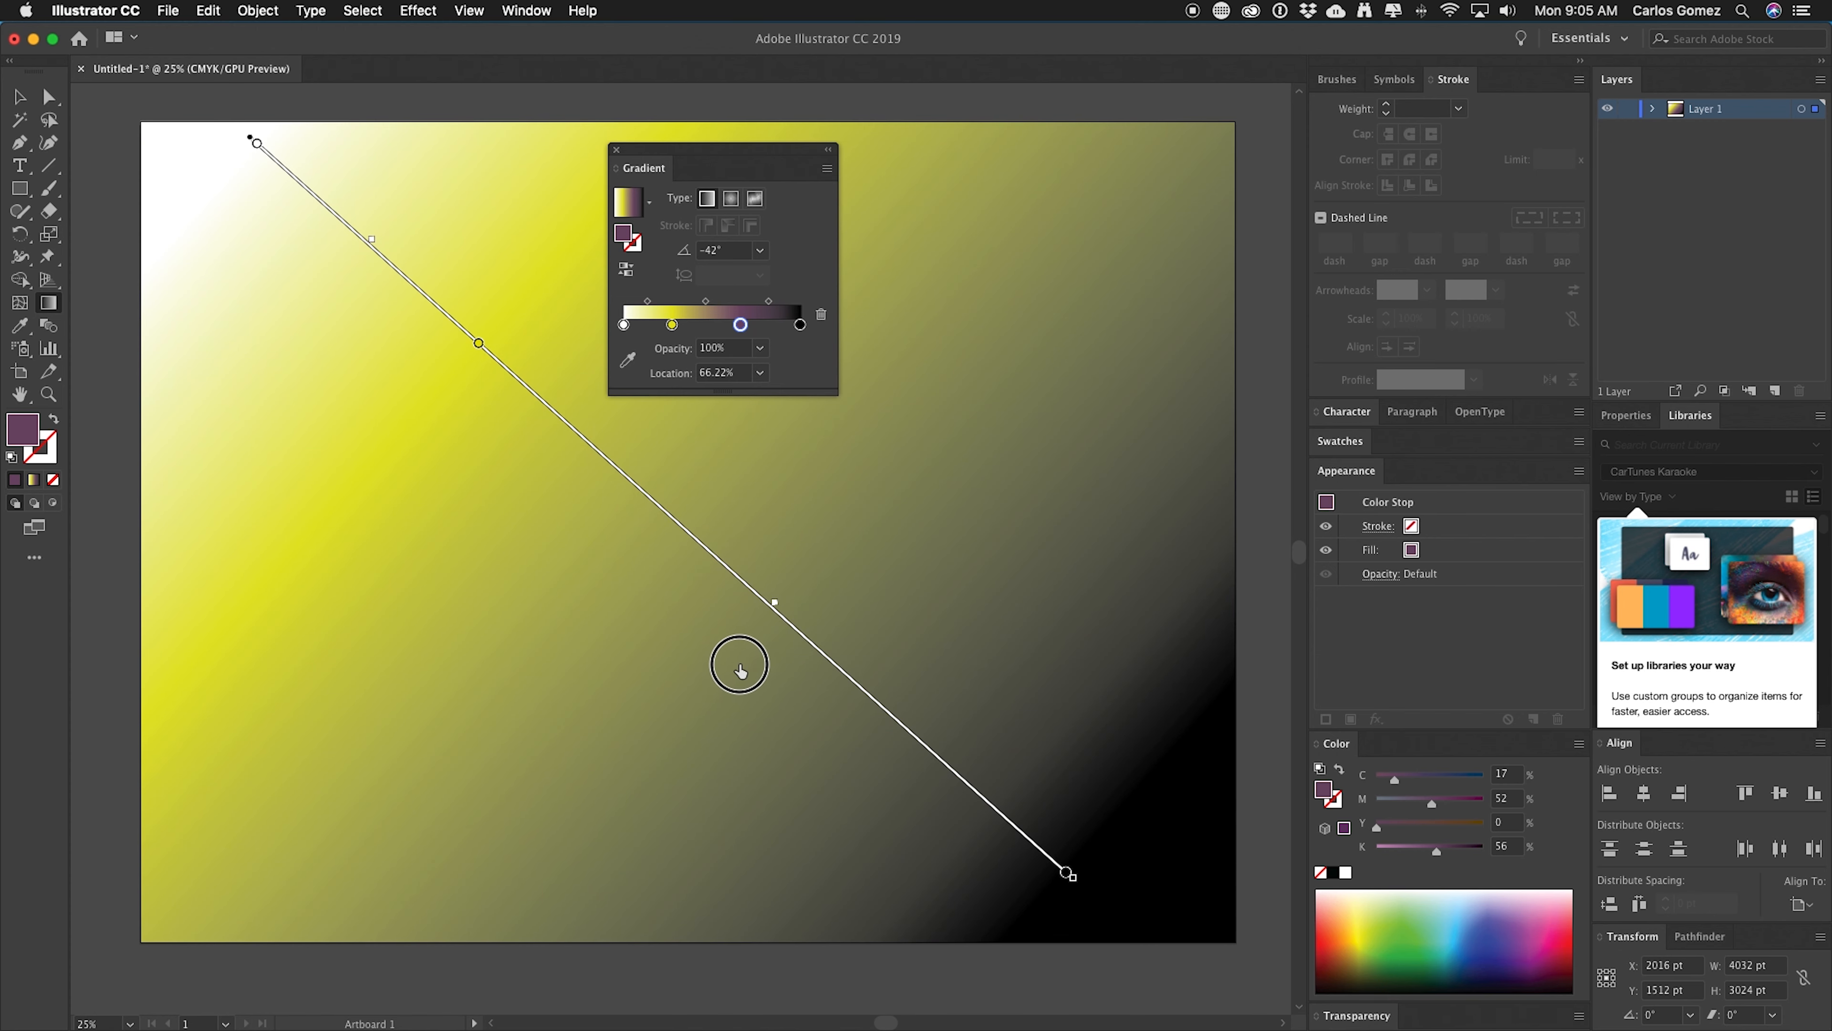
# Nudge the purple color stop along the gradient line to about 66% location.
pyautogui.click(790, 625)
pyautogui.moveTo(791, 627); pyautogui.dragTo(789, 628)
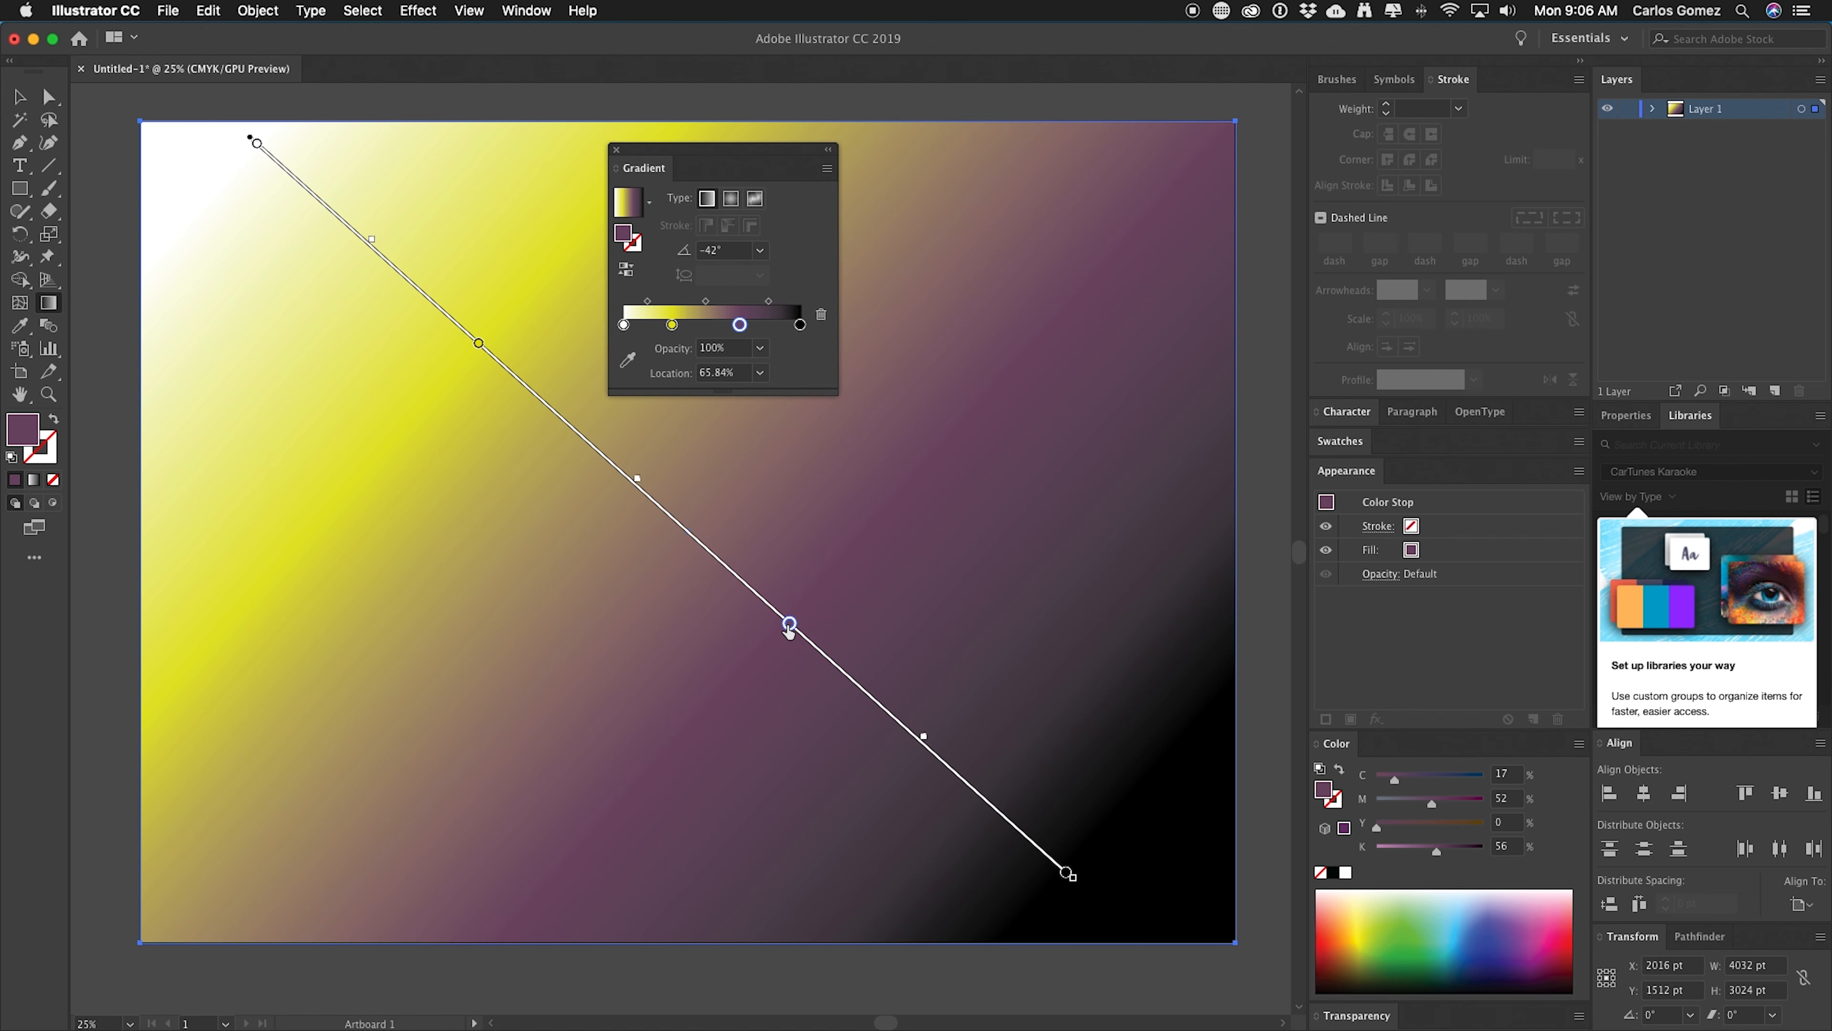
# Add a color stop at about 48% on the gradient line and color it magenta (C 12.94, M 100, Y 14.51, K 0).
pyautogui.scroll(1, 655, 517)
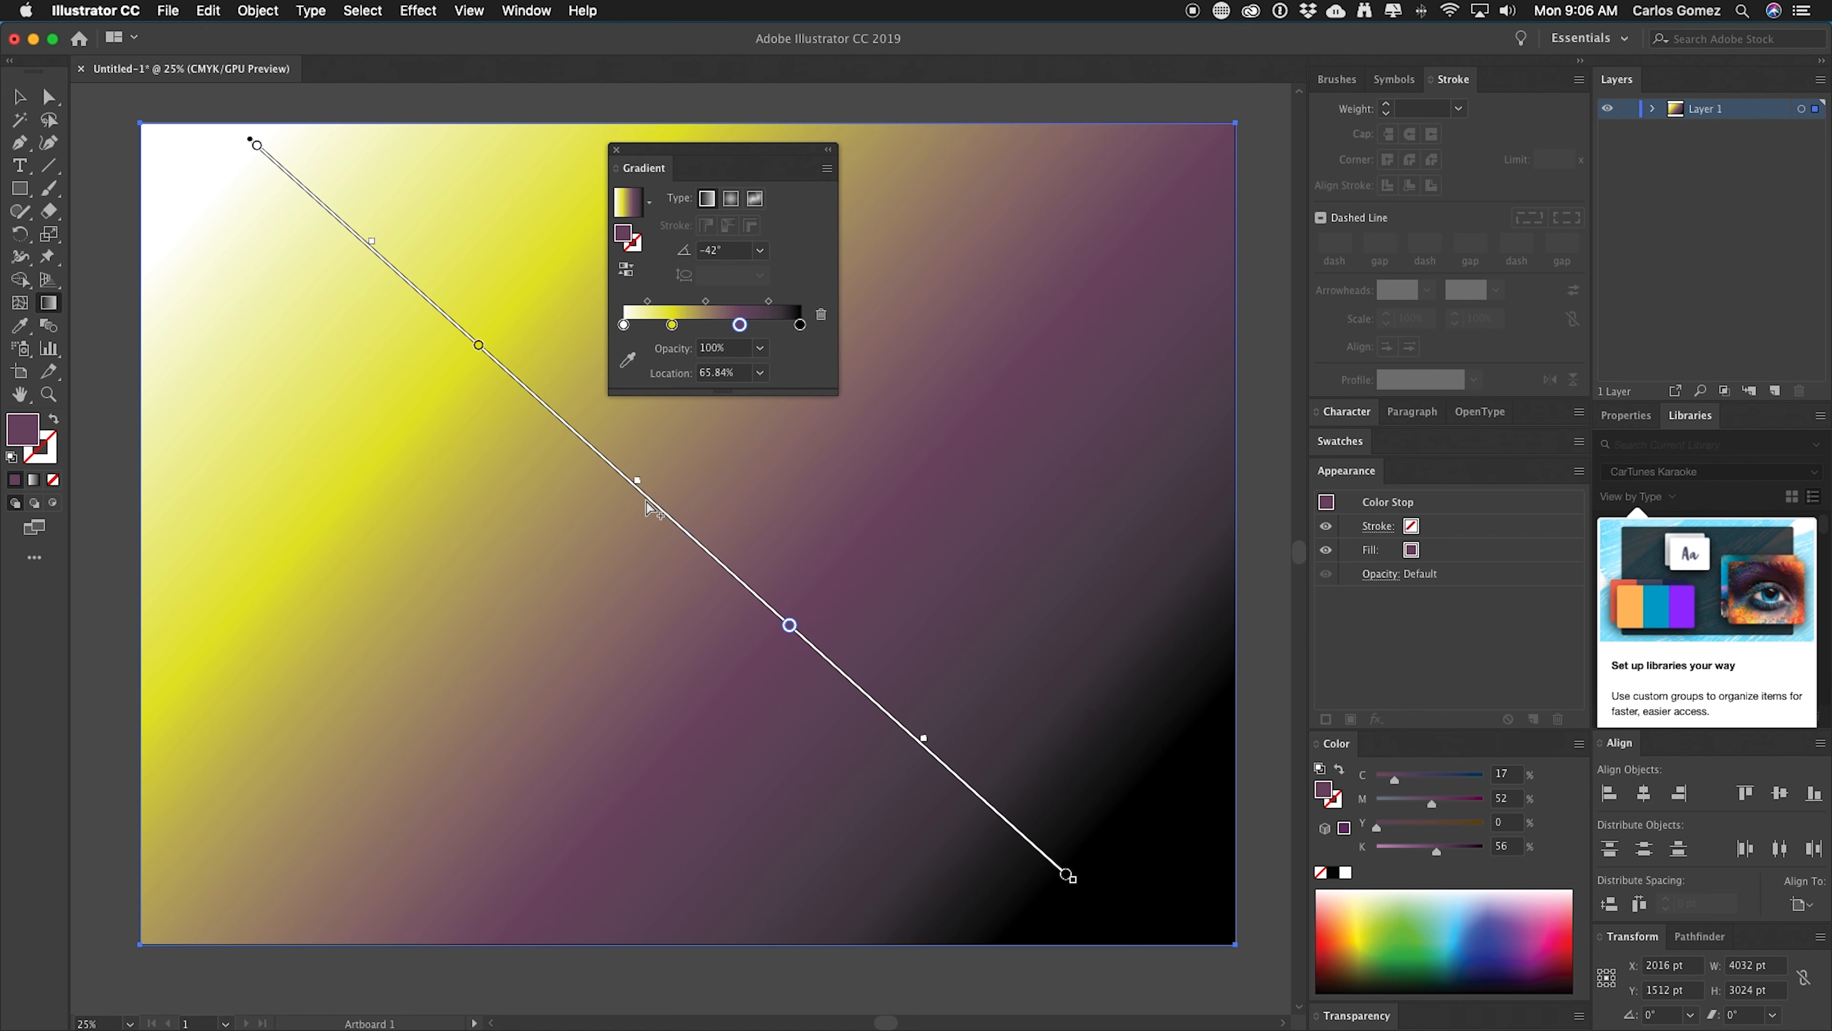
pyautogui.click(647, 500)
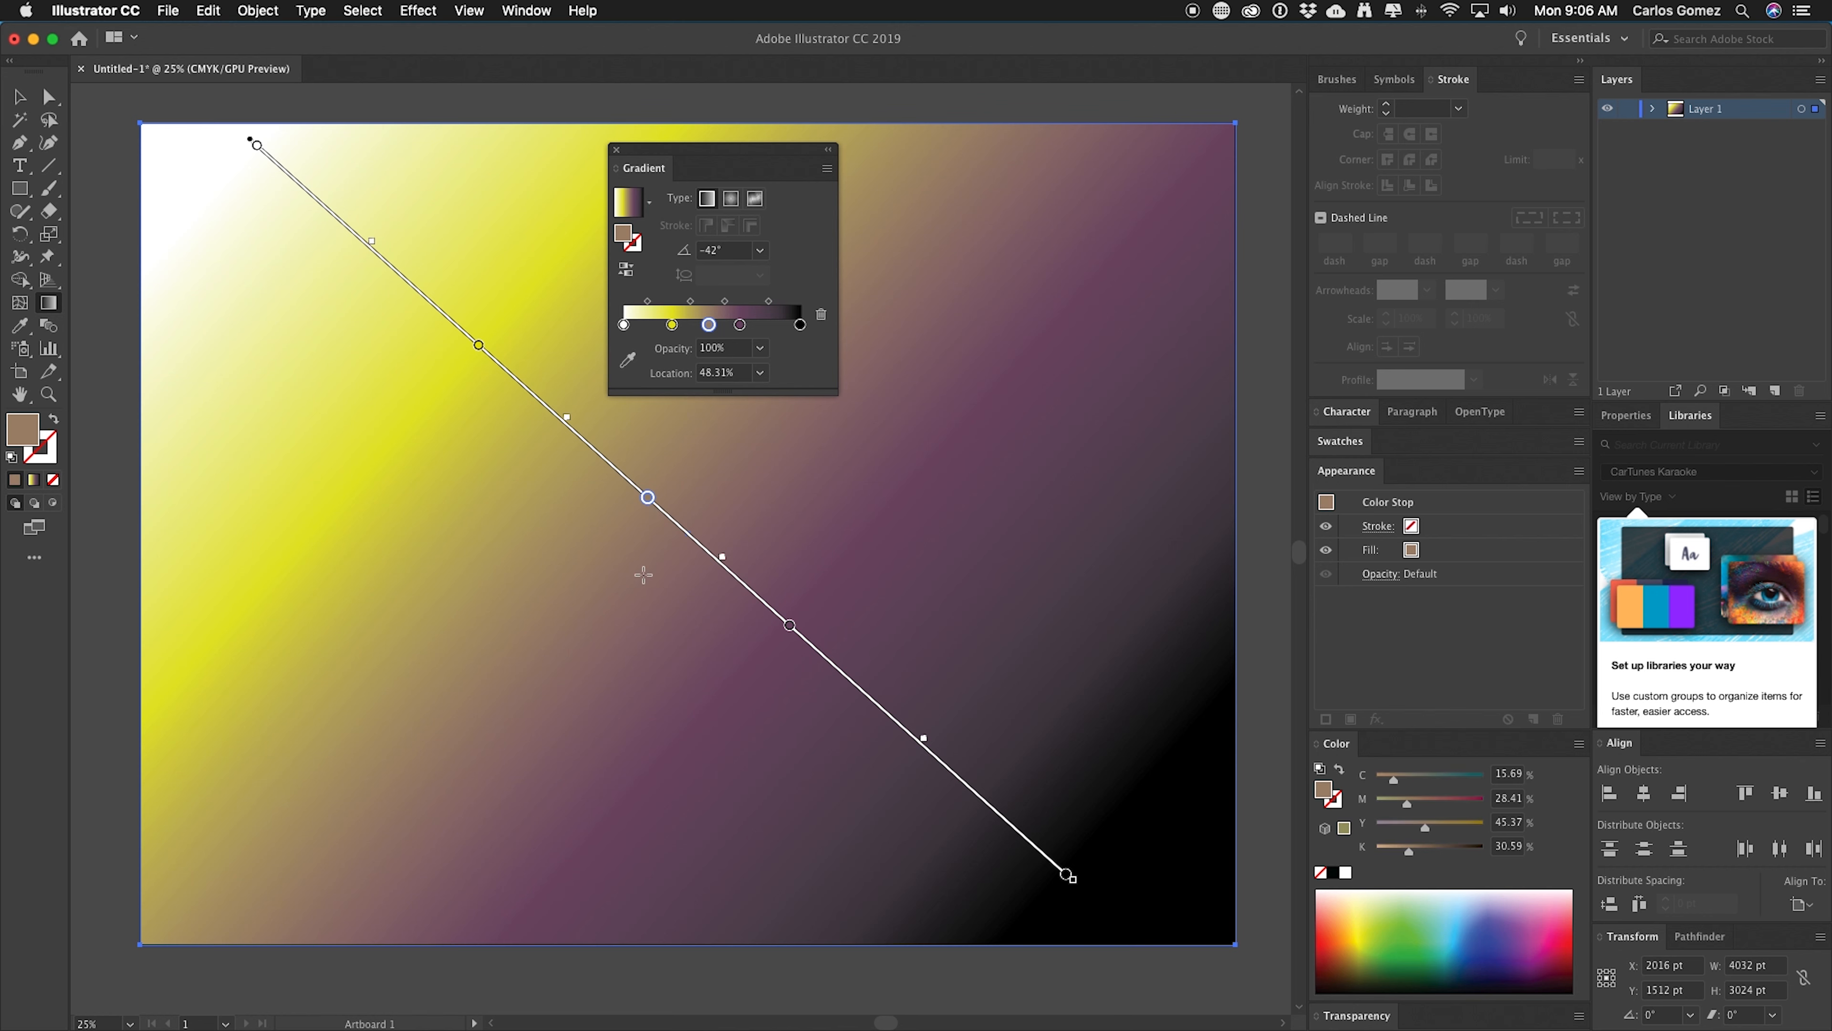
pyautogui.doubleClick(648, 500)
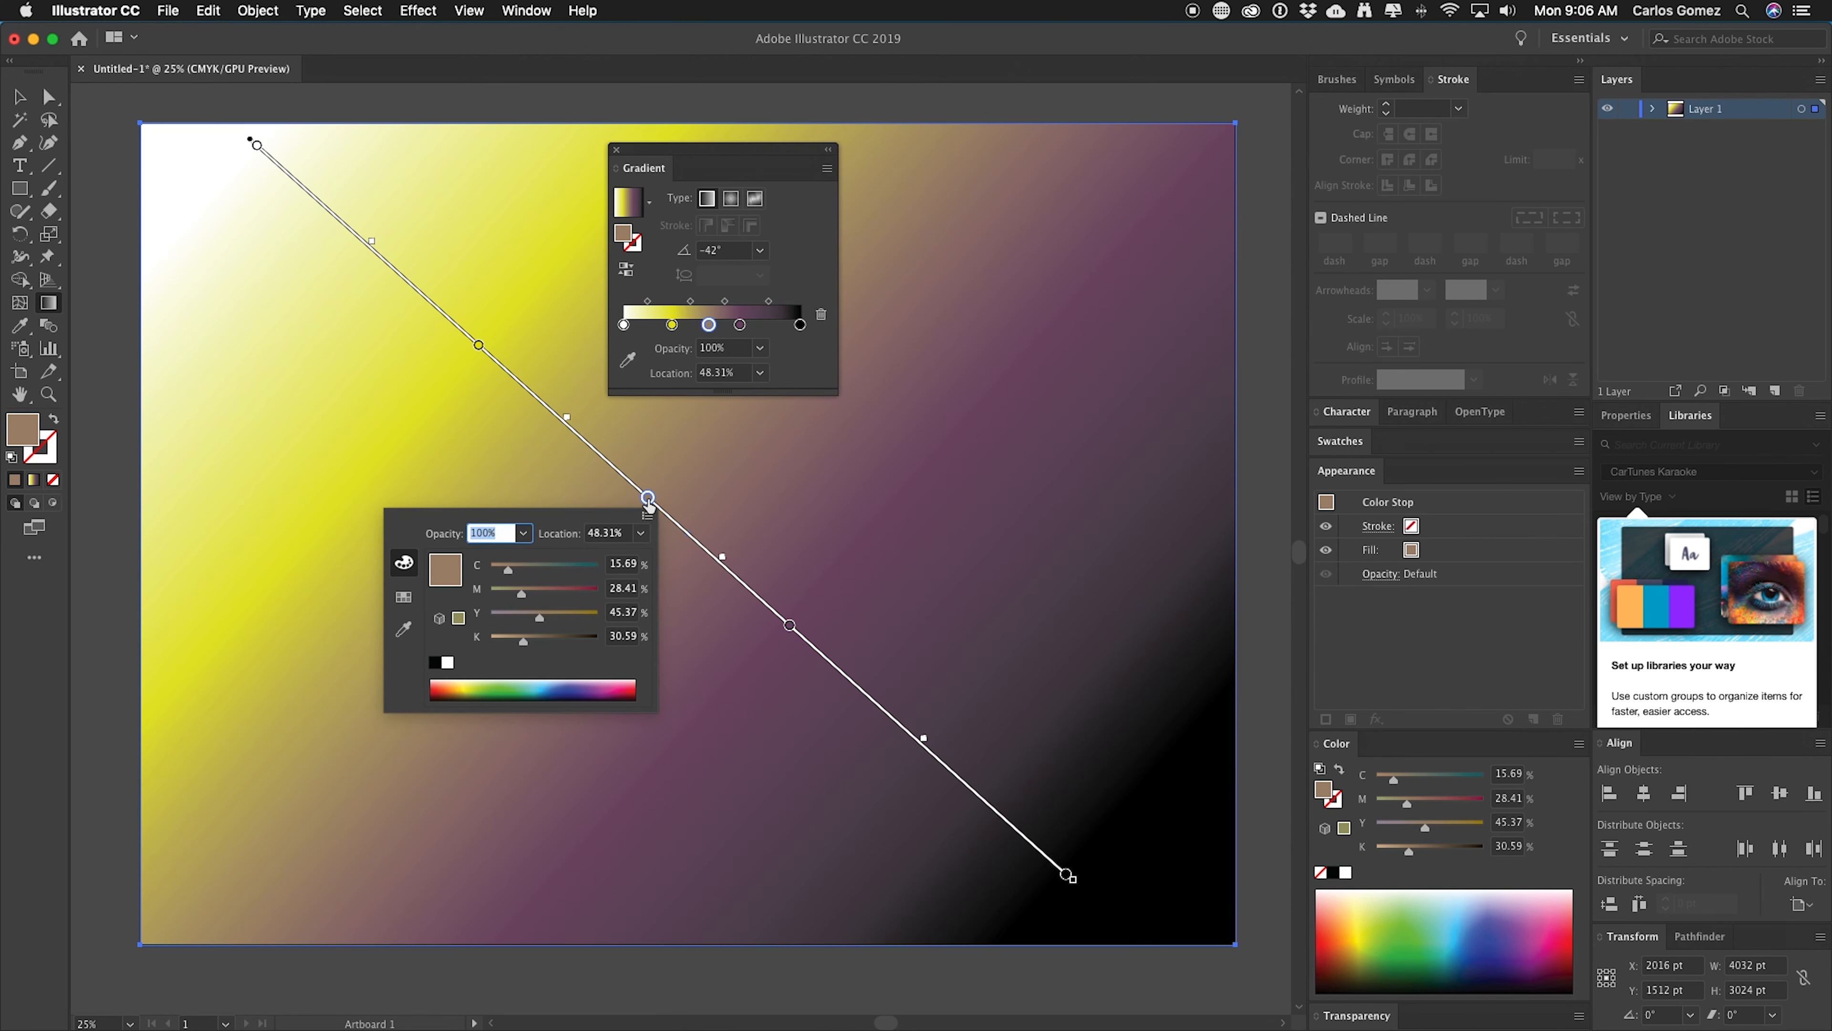
pyautogui.click(554, 690)
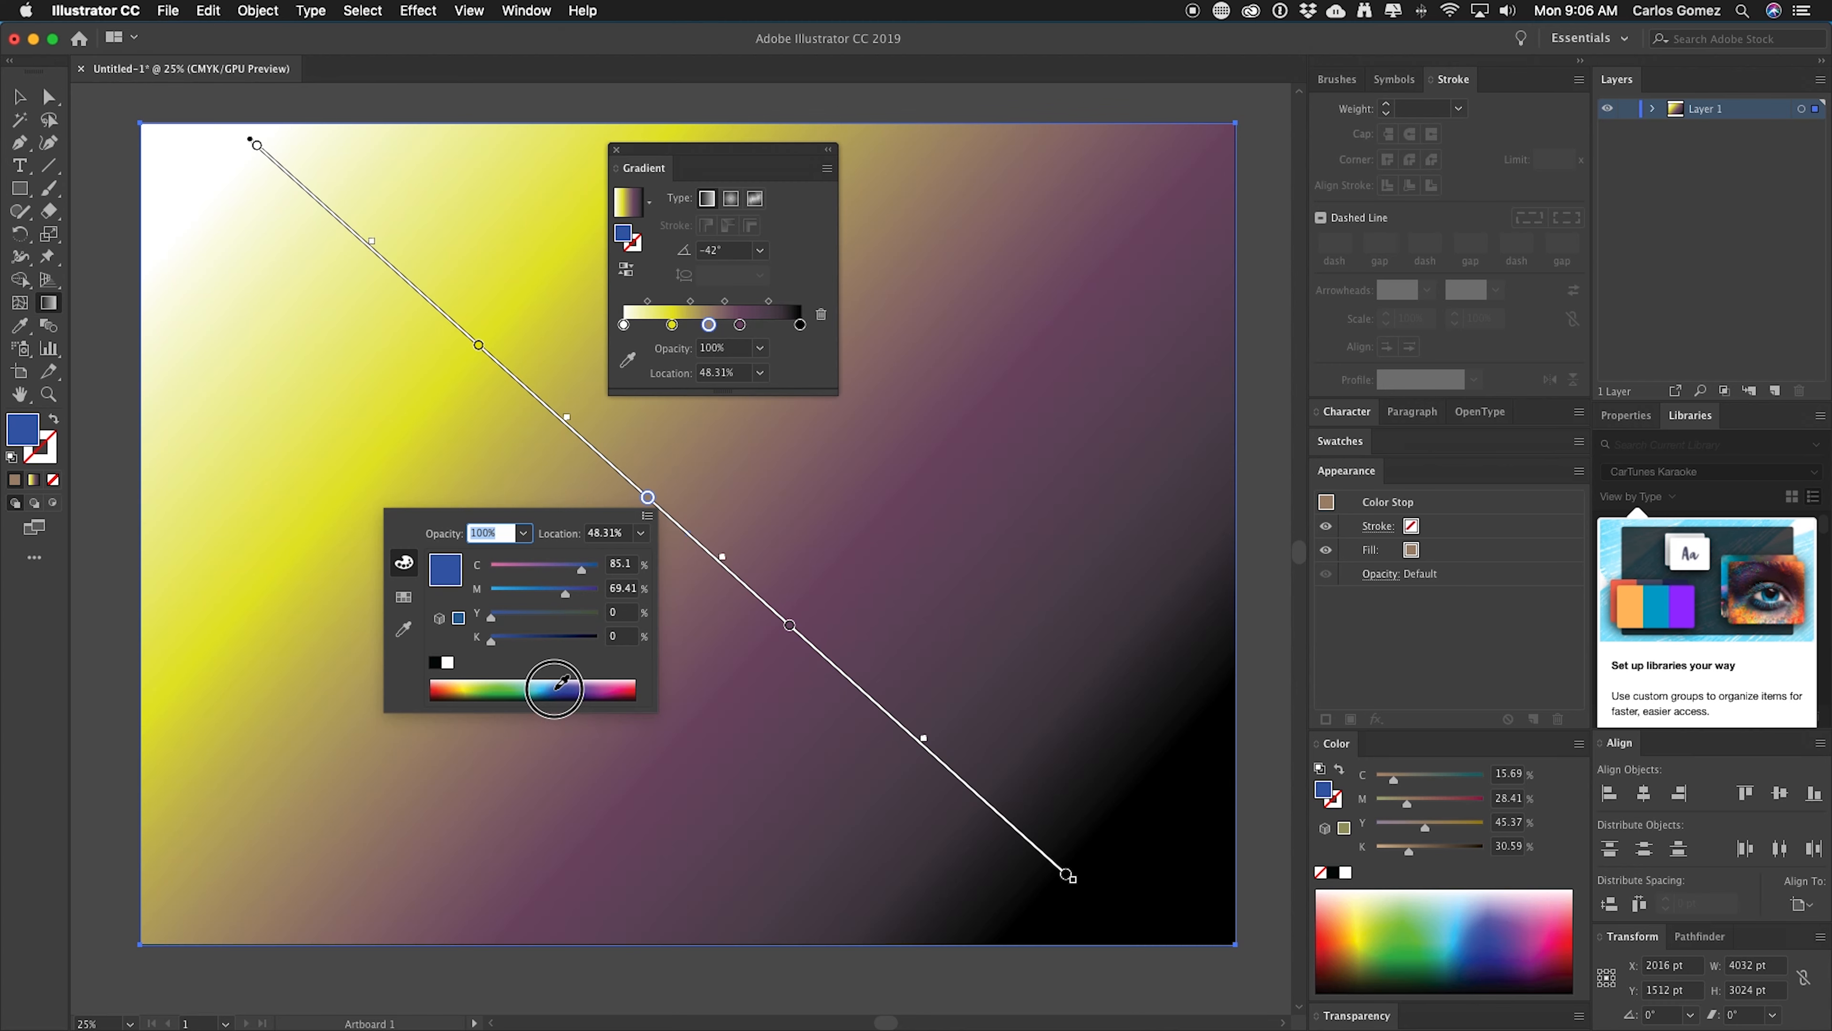
pyautogui.moveTo(612, 689); pyautogui.dragTo(614, 690)
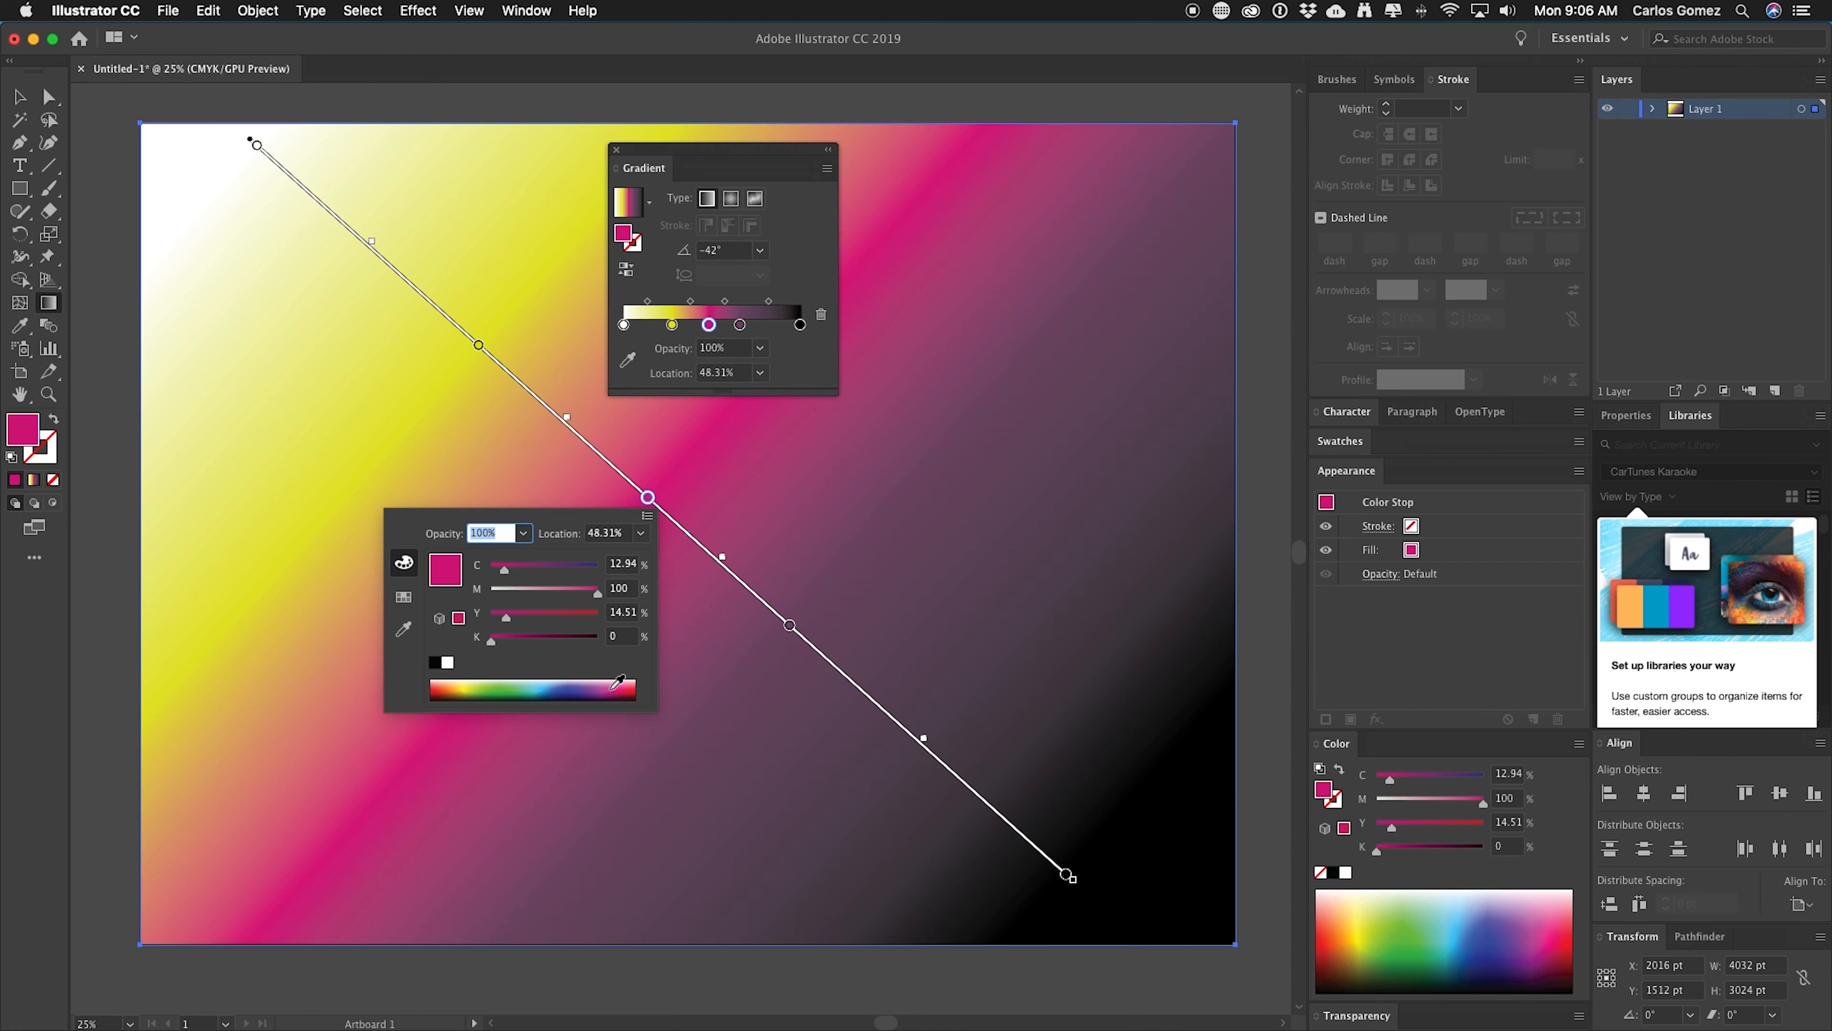
pyautogui.click(652, 505)
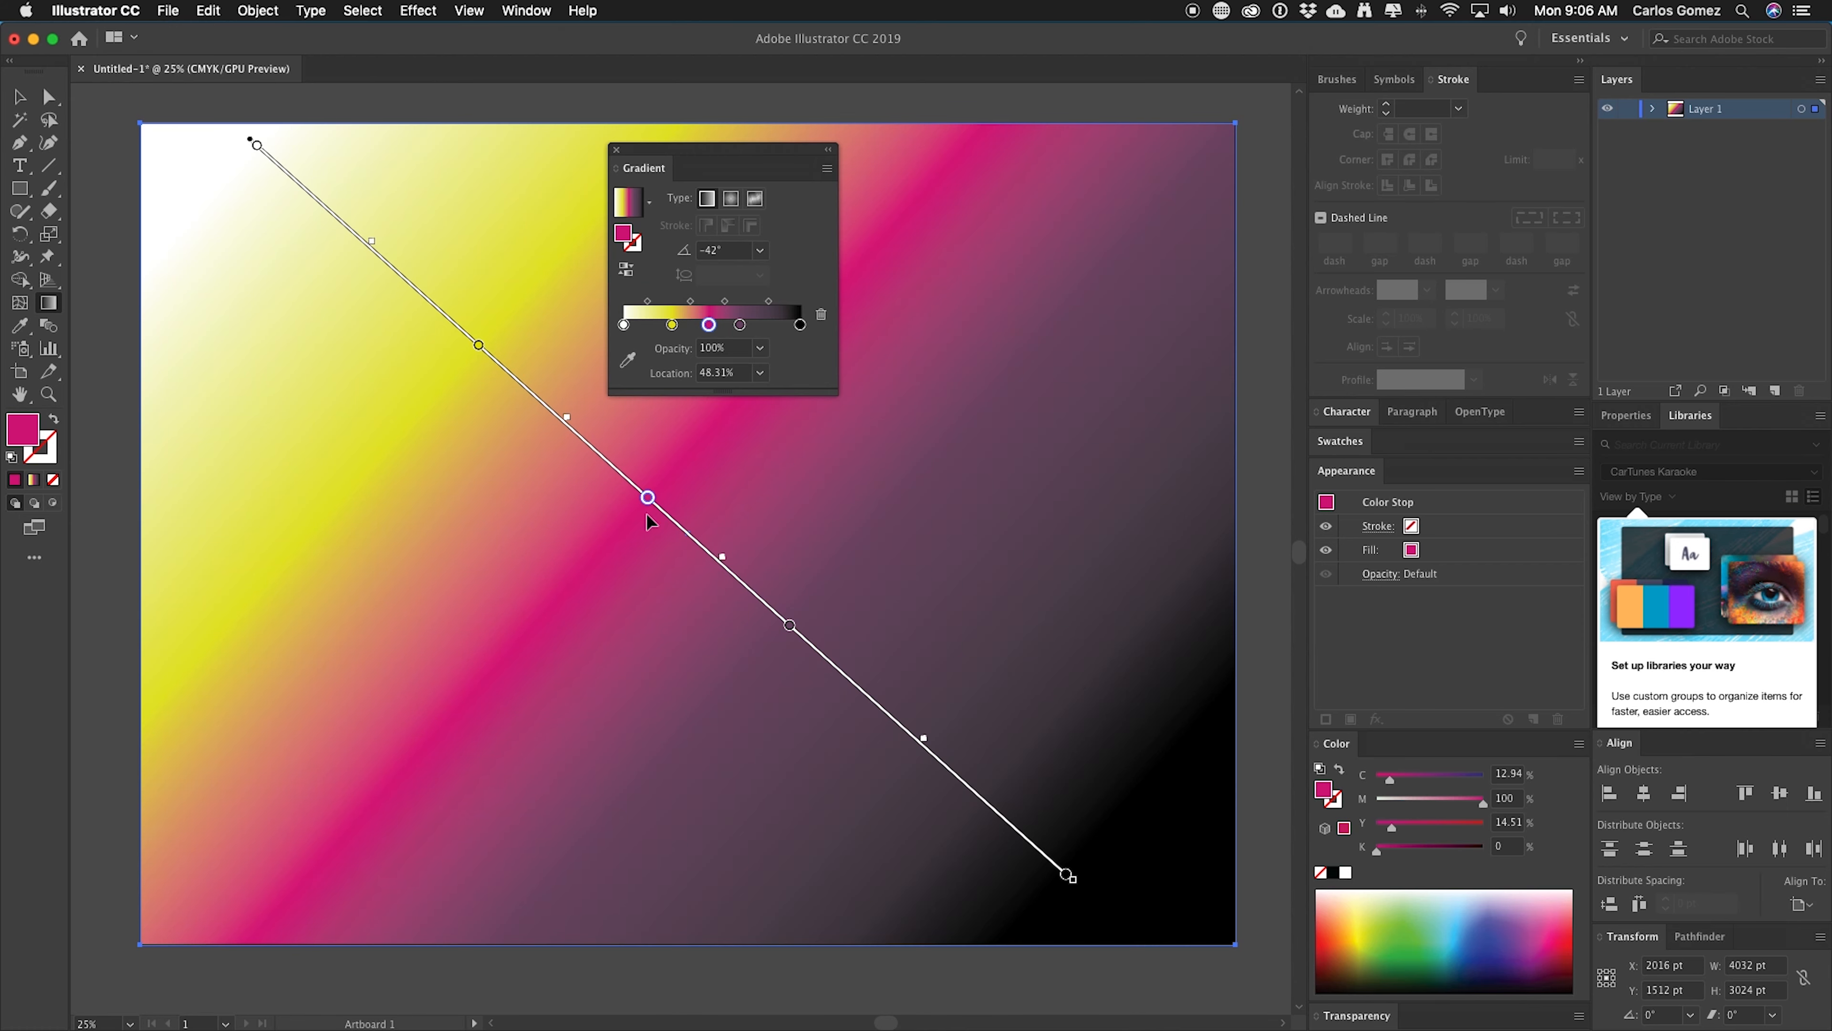
# Recolor the color stop at about 66% to green 35A835 through the Color Picker.
pyautogui.click(789, 627)
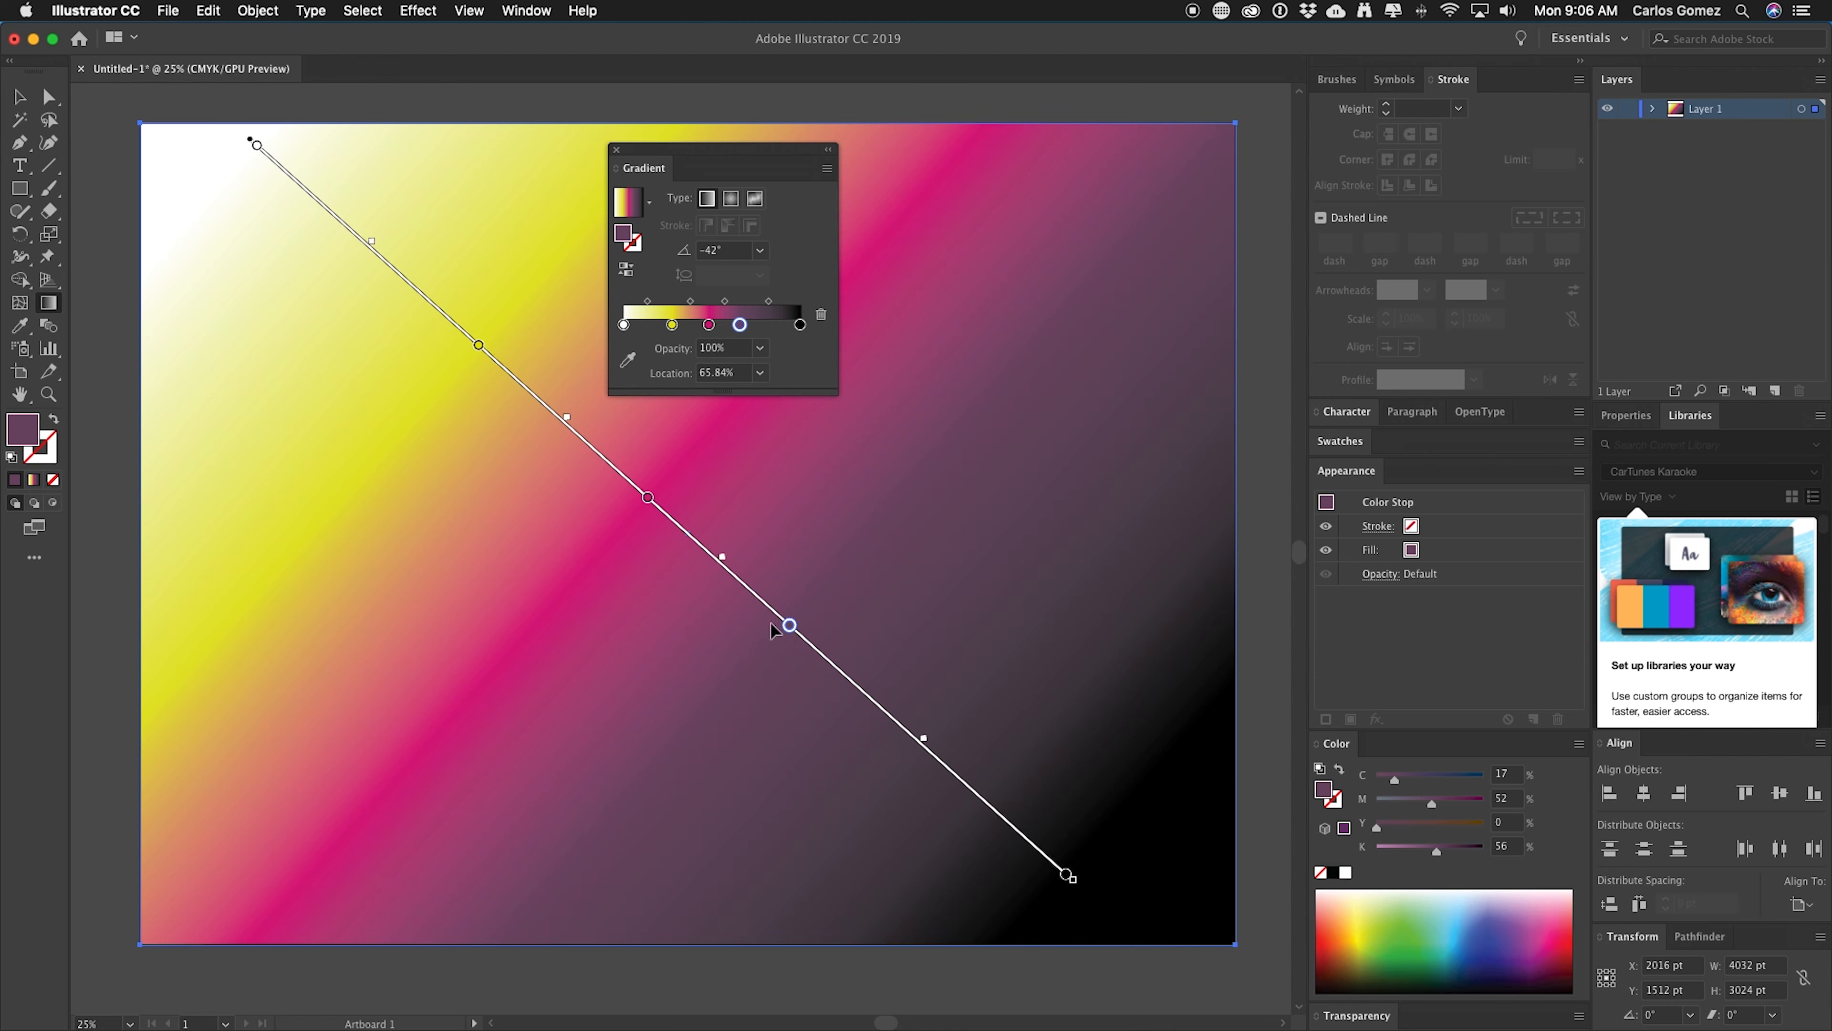
pyautogui.doubleClick(24, 431)
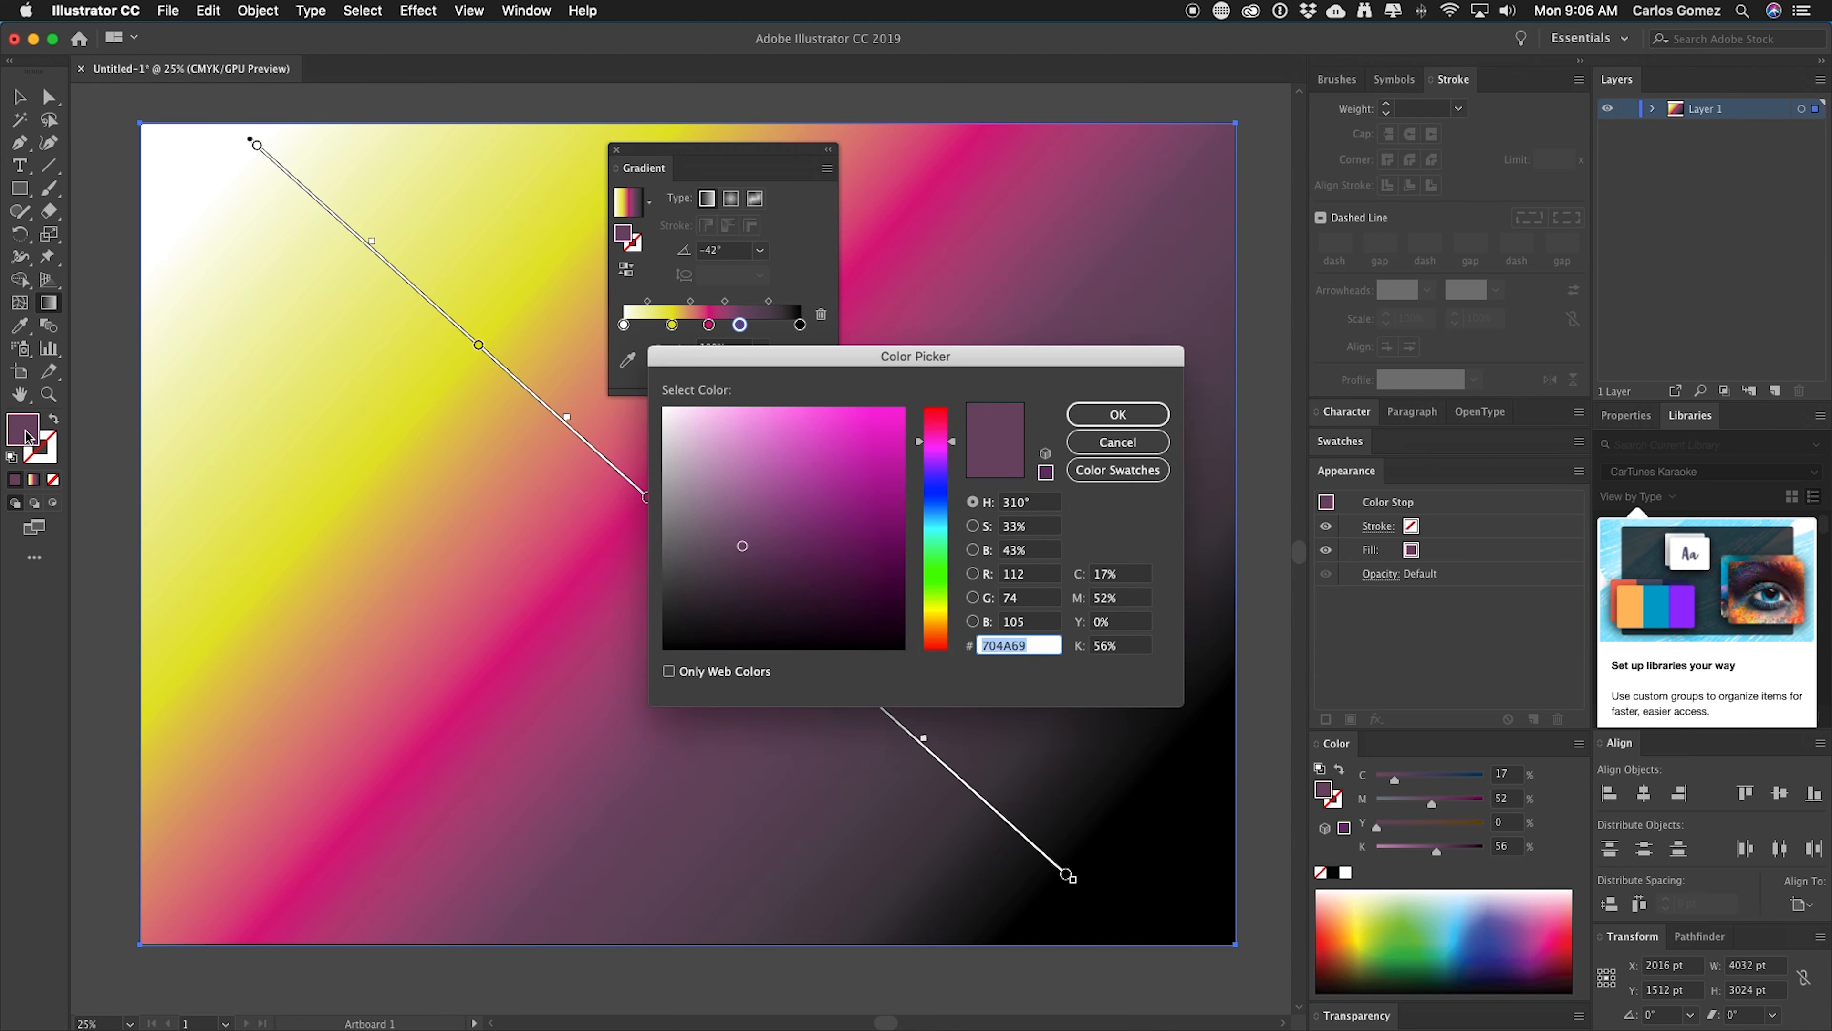
pyautogui.click(936, 569)
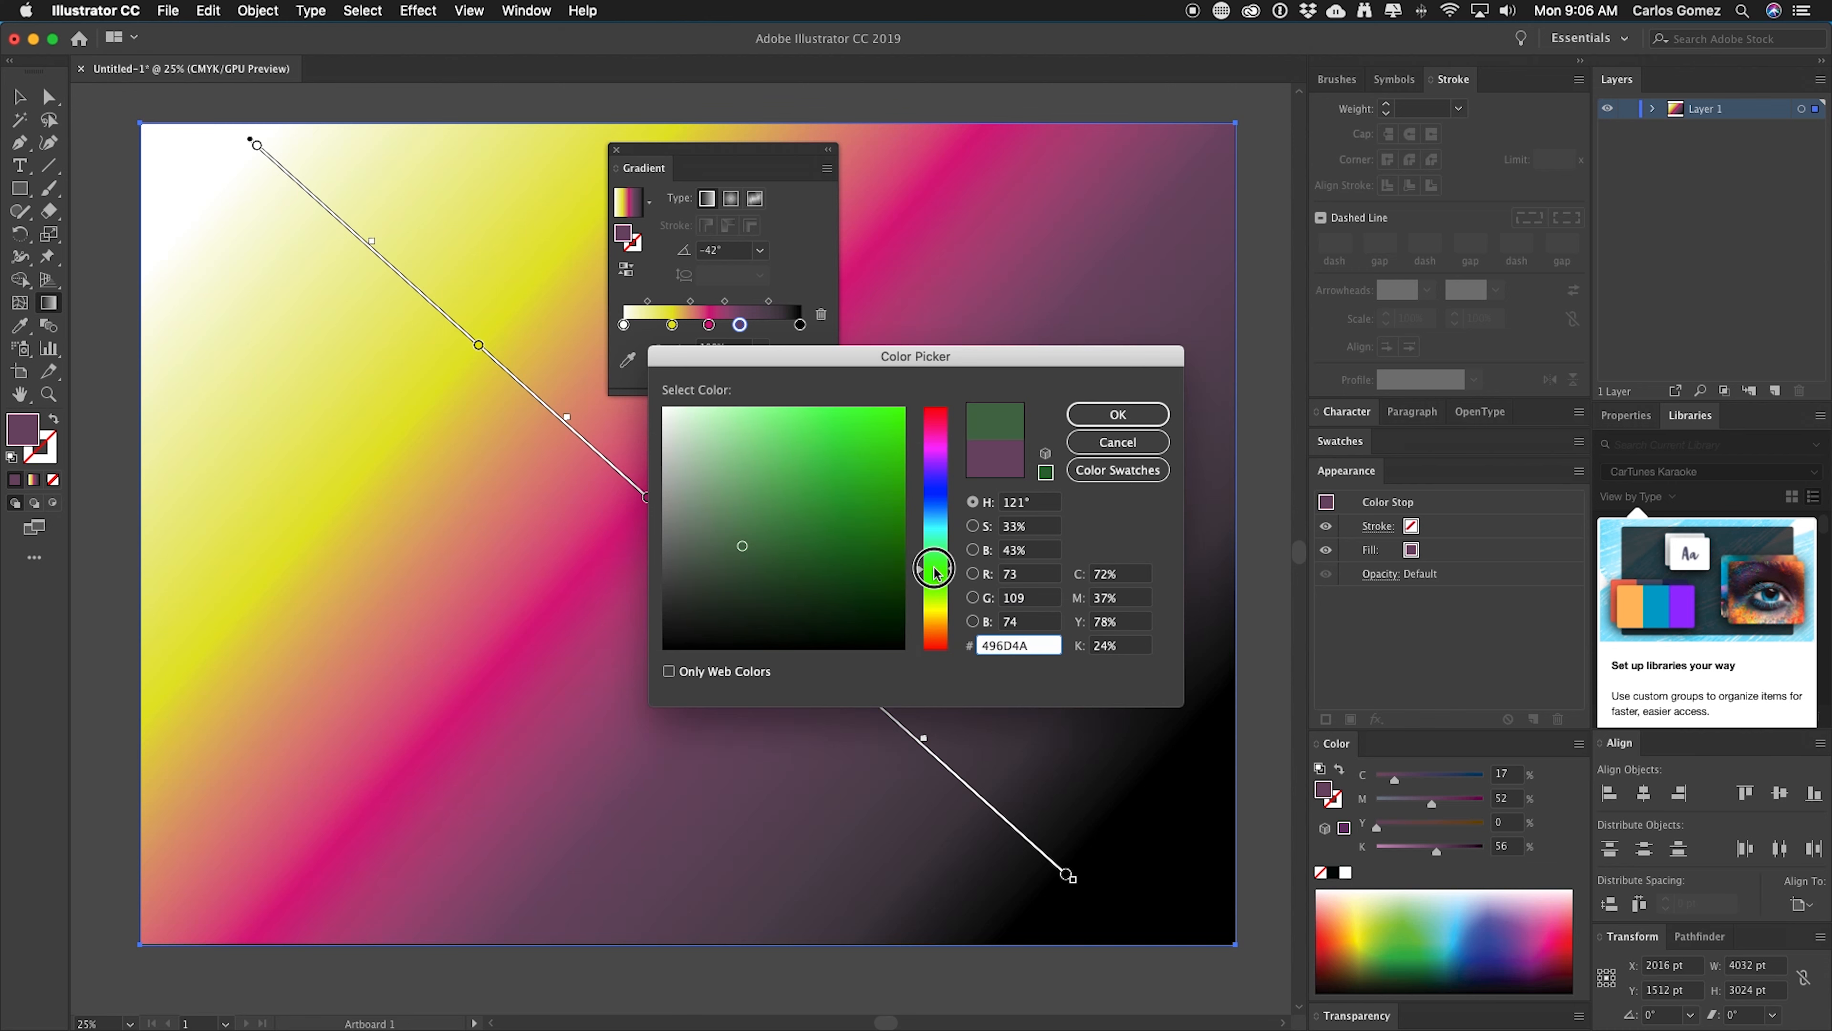
pyautogui.moveTo(791, 503); pyautogui.dragTo(829, 489)
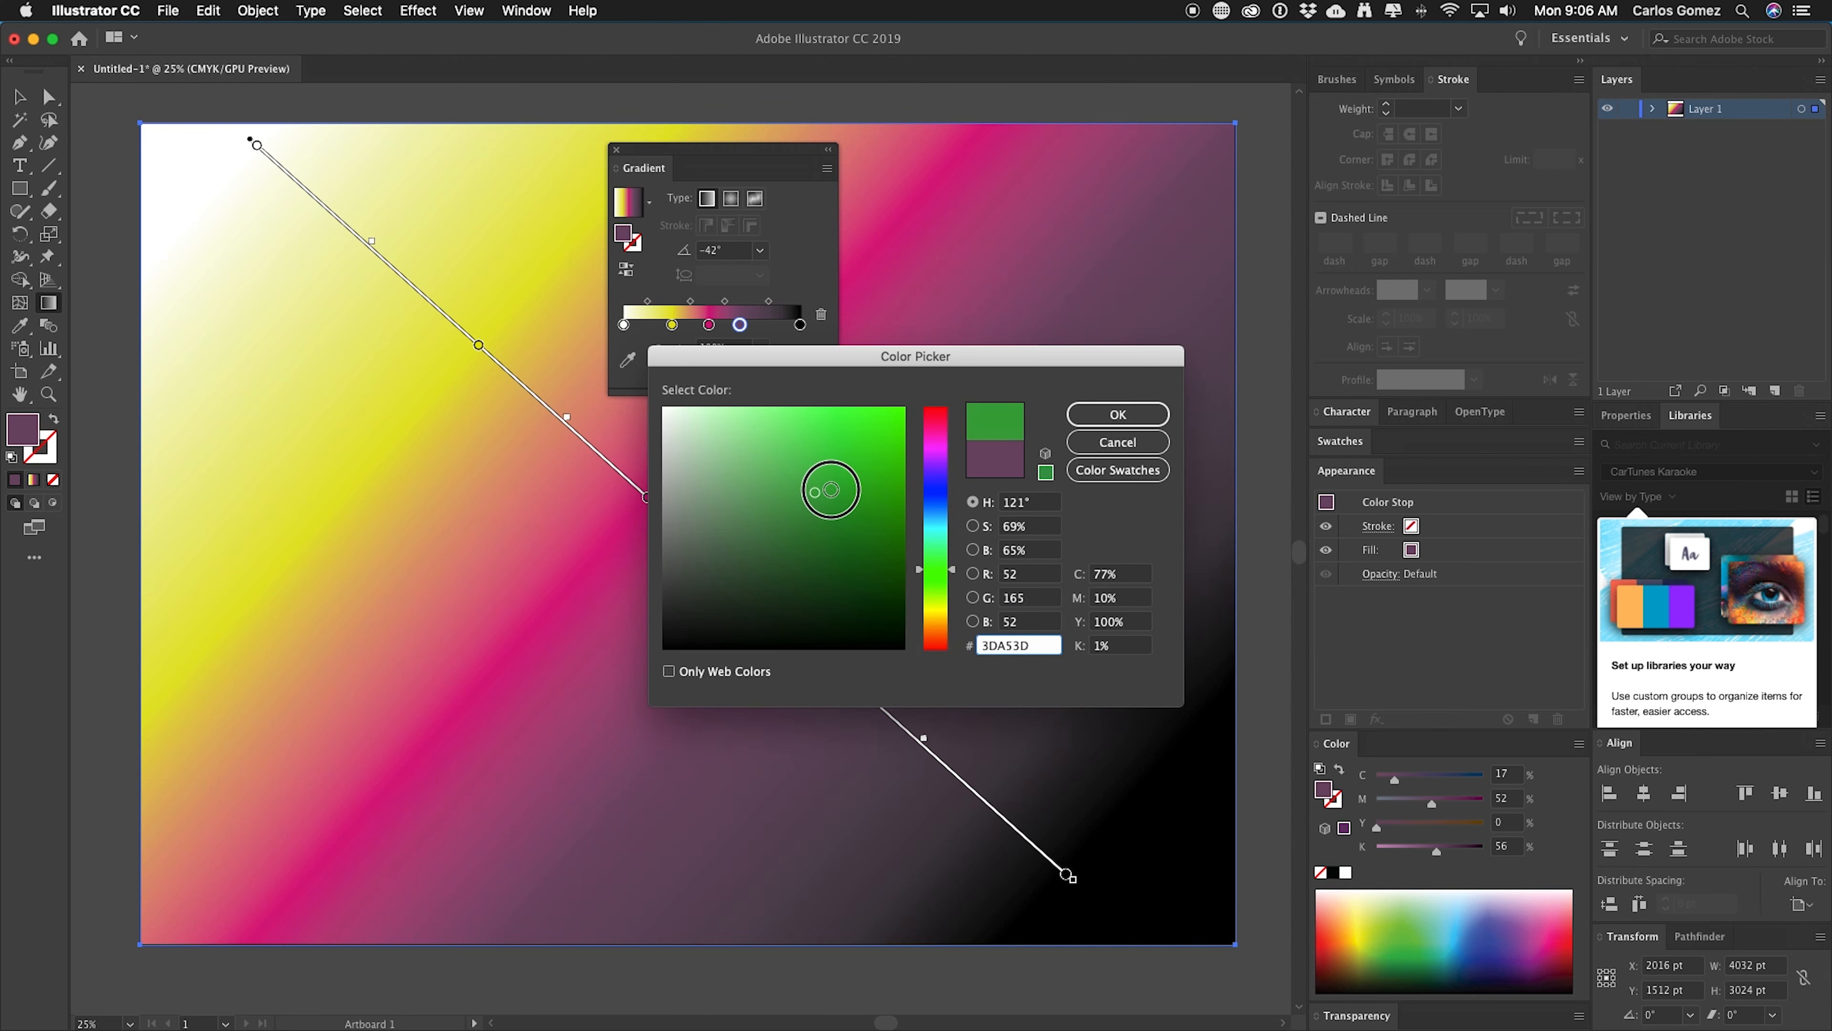
pyautogui.click(1118, 416)
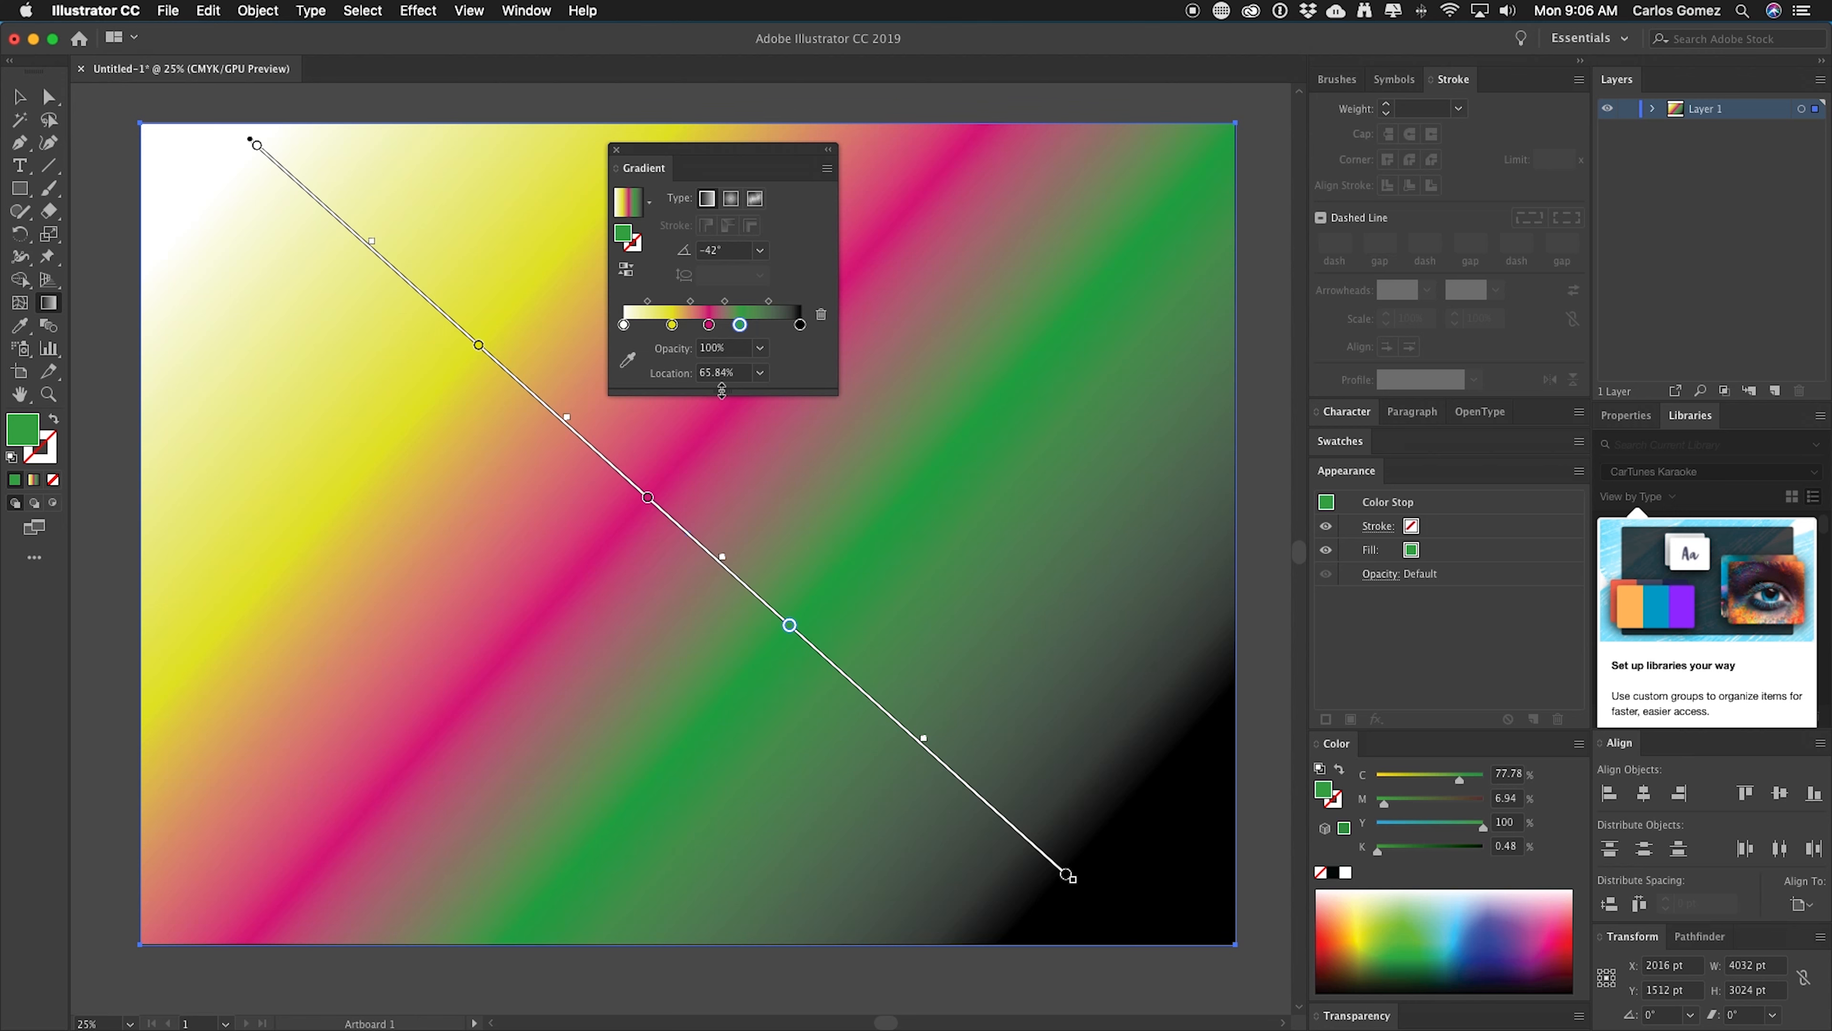
# Add a color stop at about 15% on the gradient slider and set it to a light olive (C 19, Y 59.92, K 10).
pyautogui.click(652, 328)
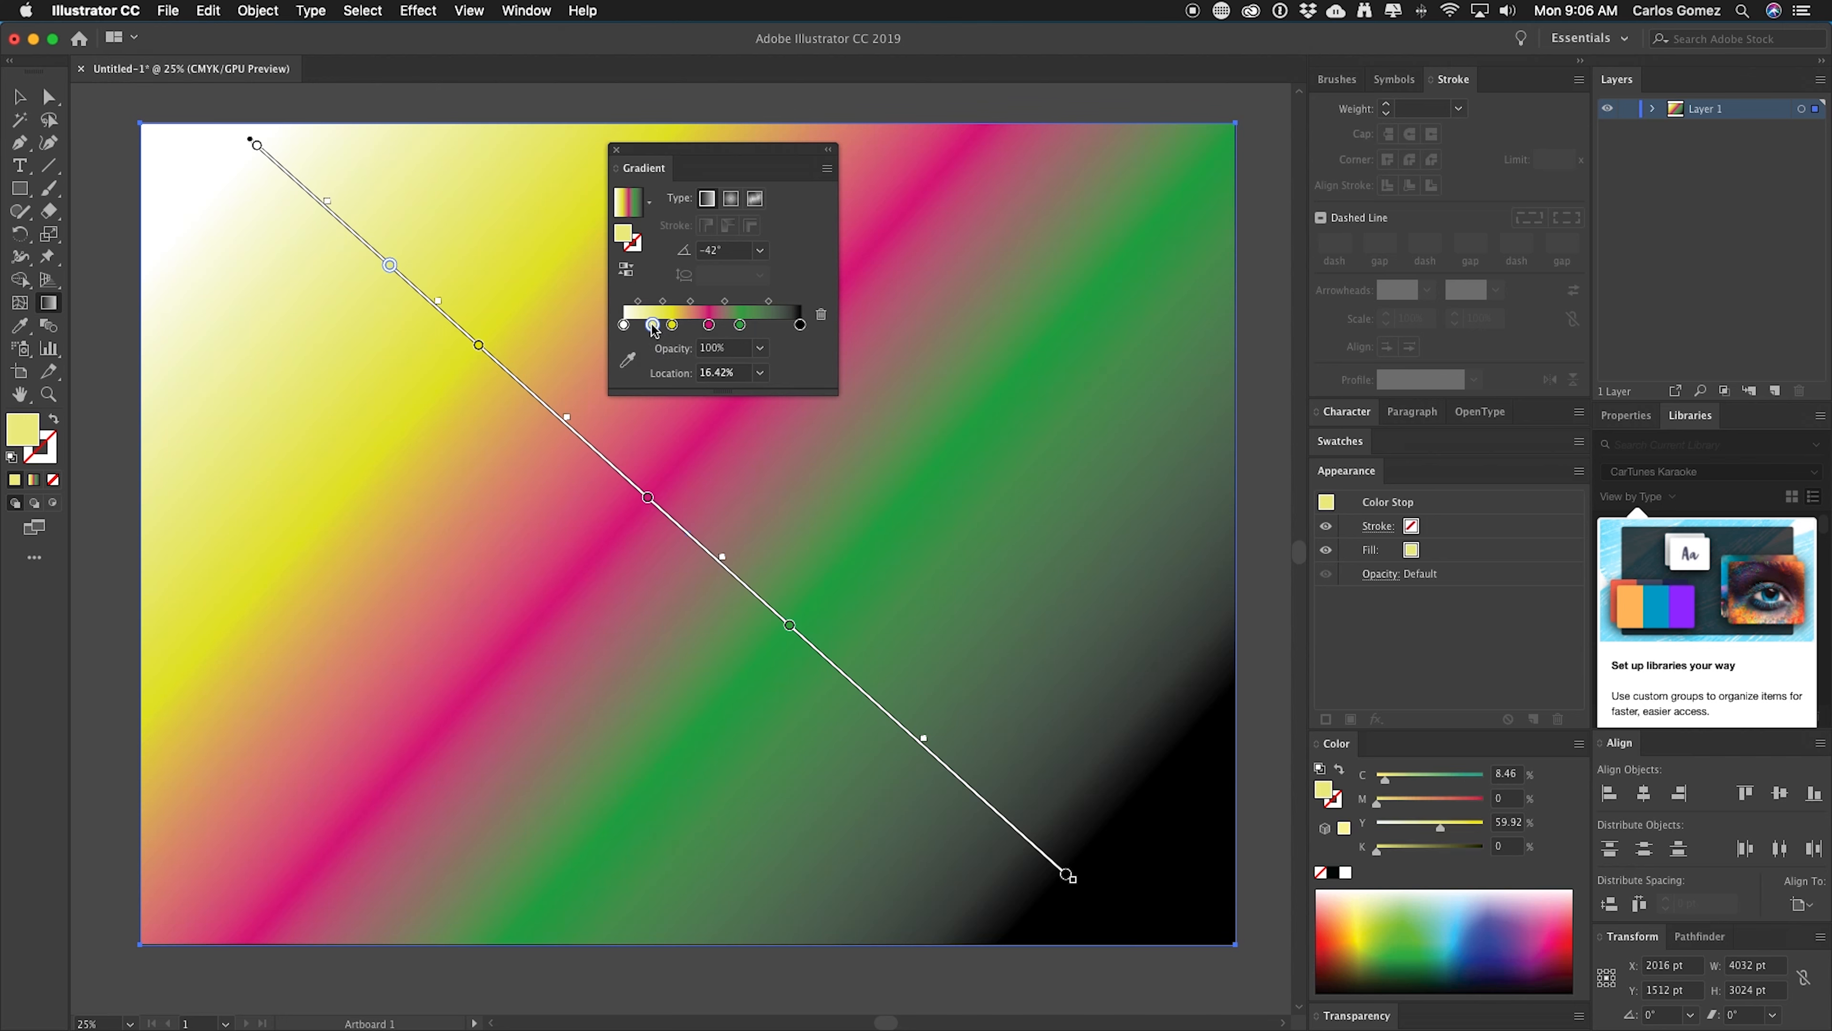
pyautogui.moveTo(651, 325); pyautogui.dragTo(649, 325)
pyautogui.doubleClick(649, 325)
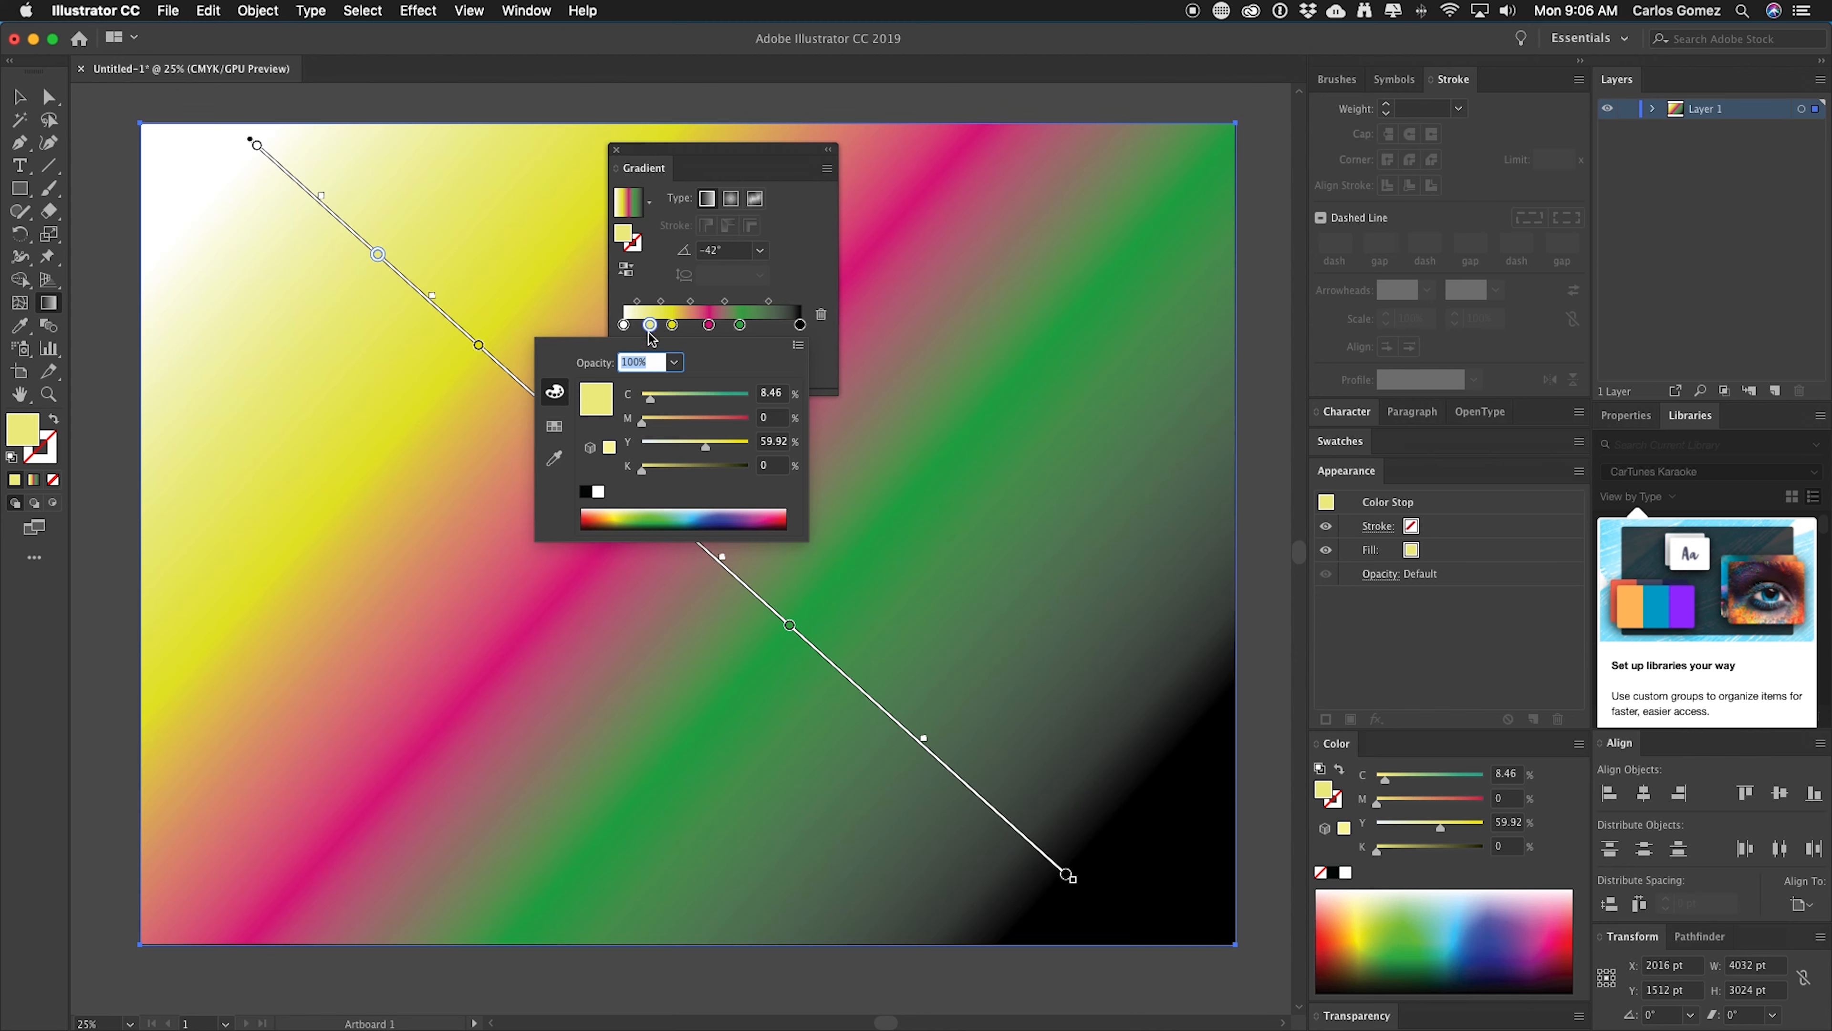
pyautogui.moveTo(654, 399); pyautogui.dragTo(664, 406)
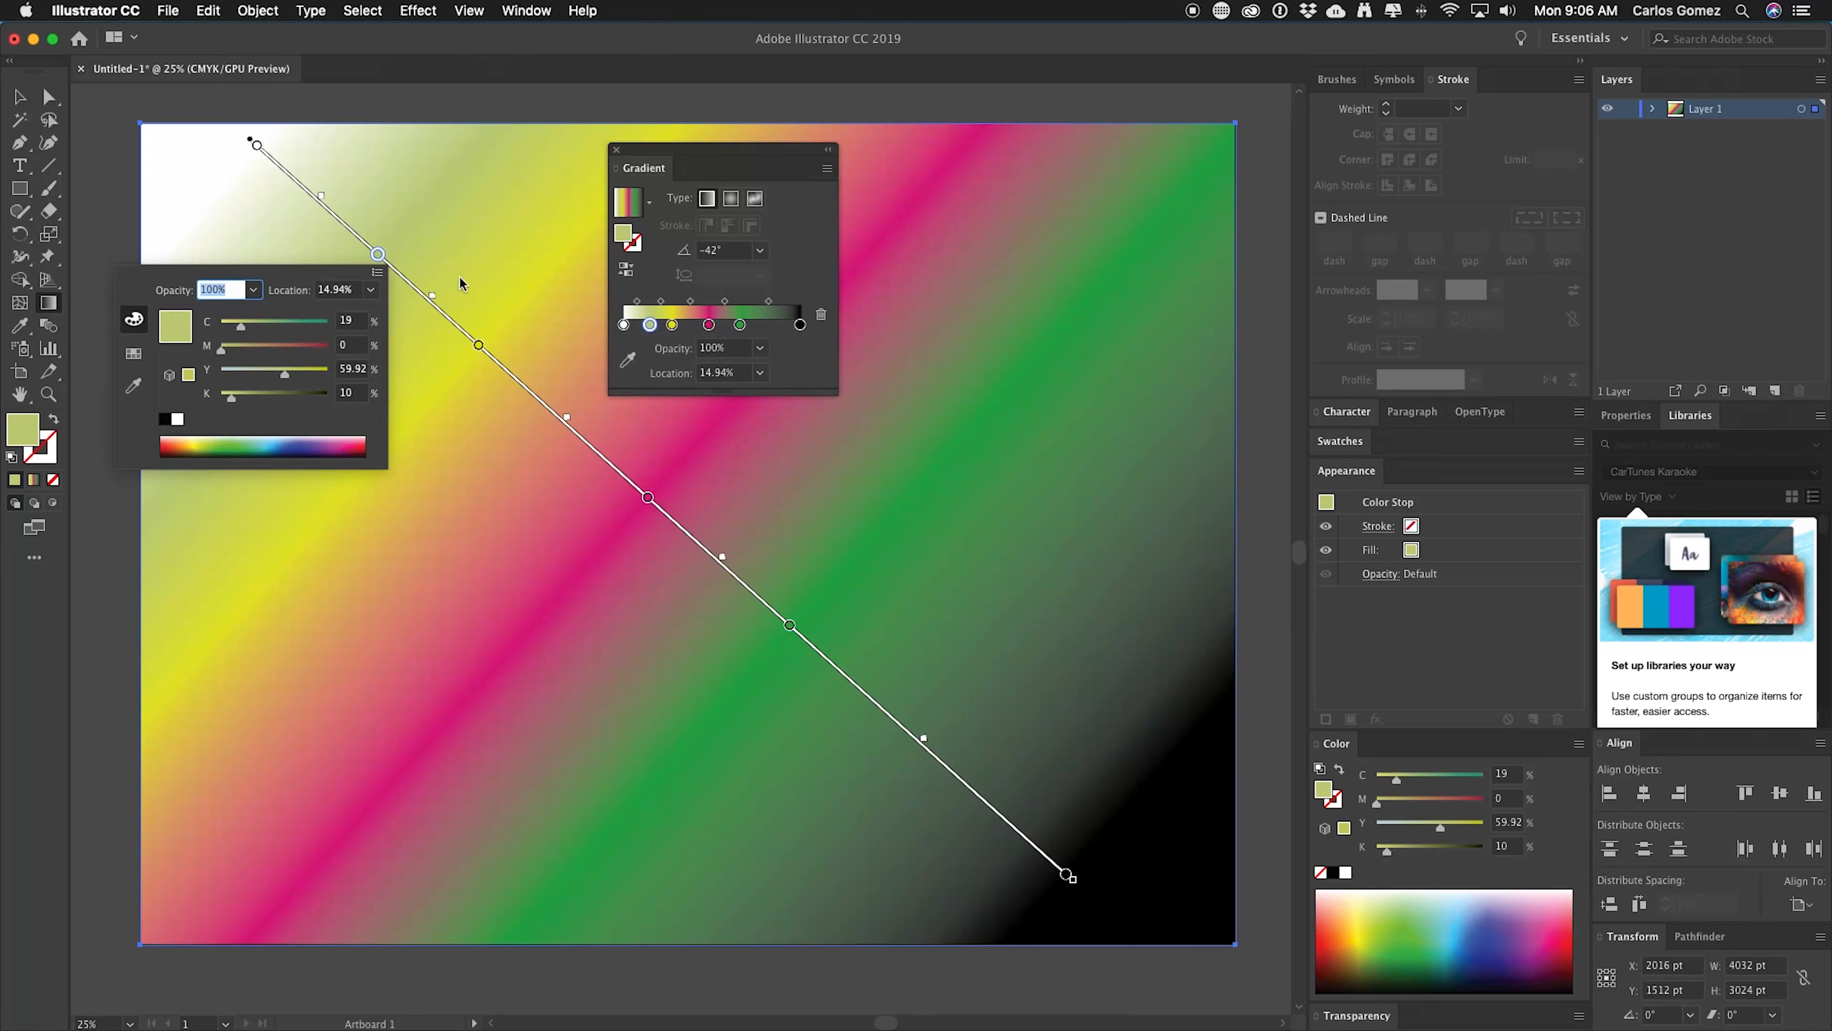
pyautogui.click(459, 278)
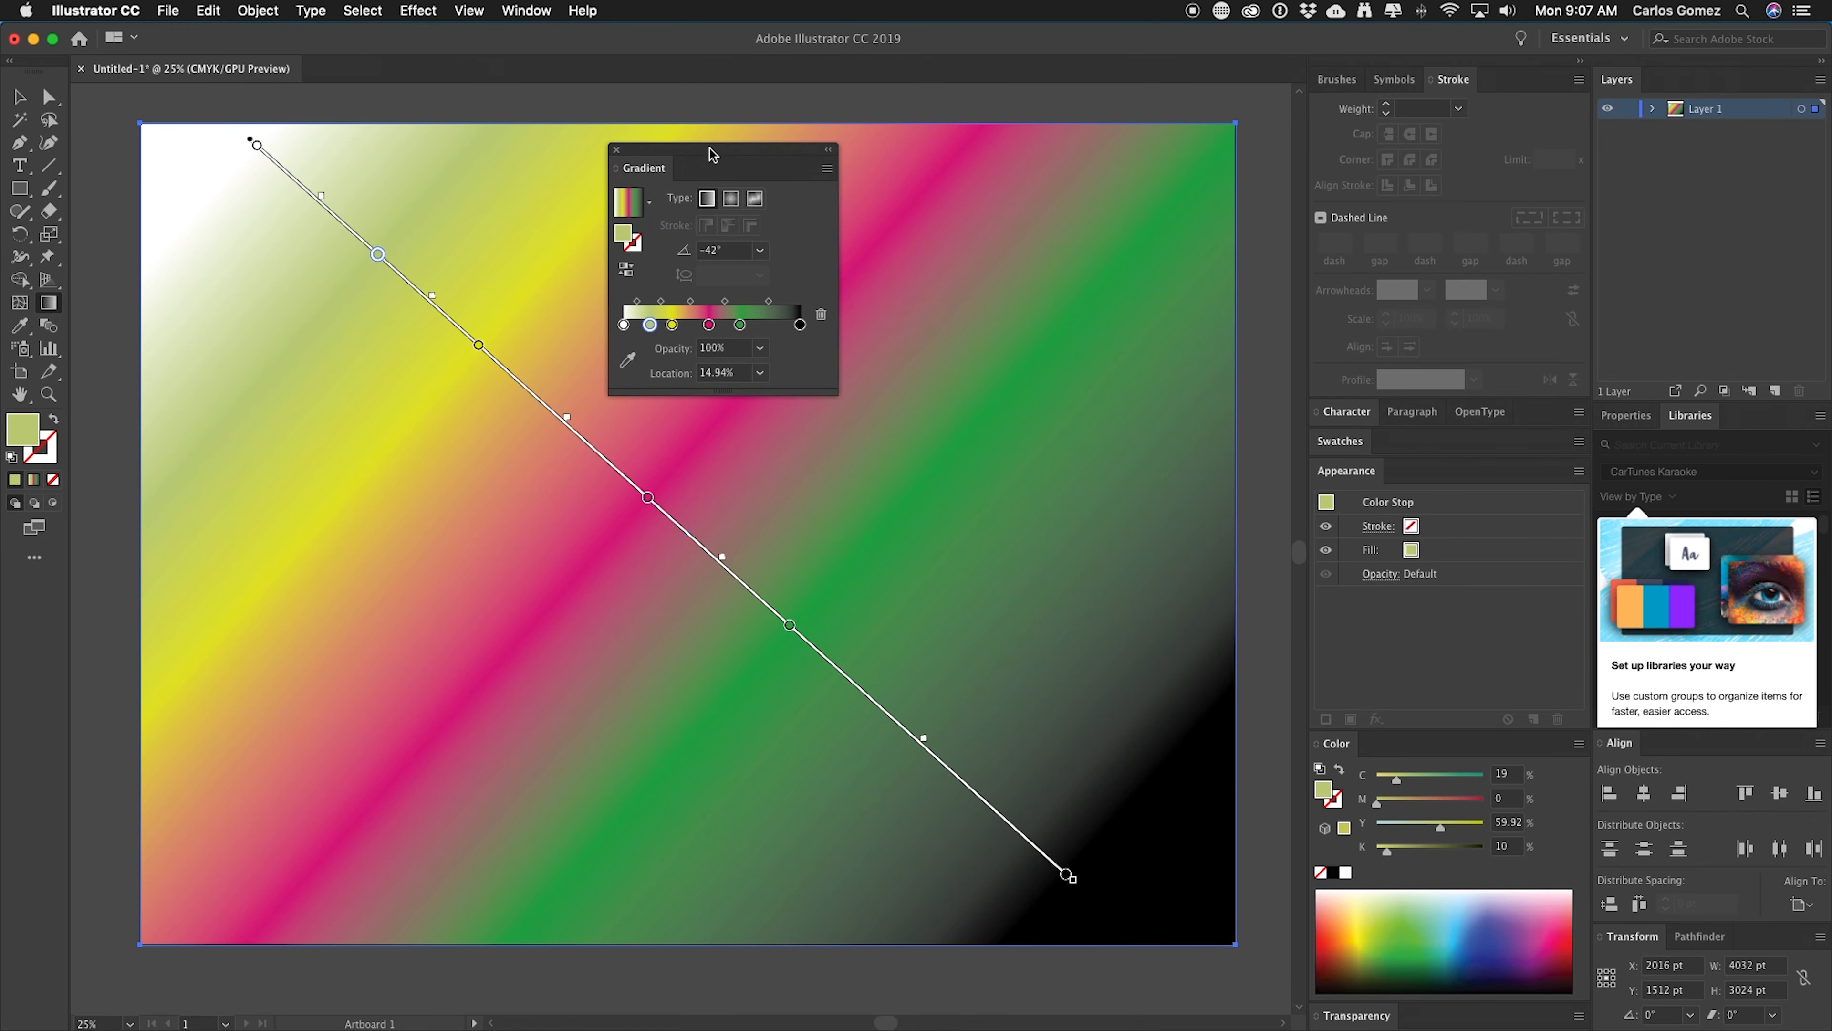
# Switch the gradient type to Radial.
pyautogui.moveTo(711, 152); pyautogui.dragTo(846, 225)
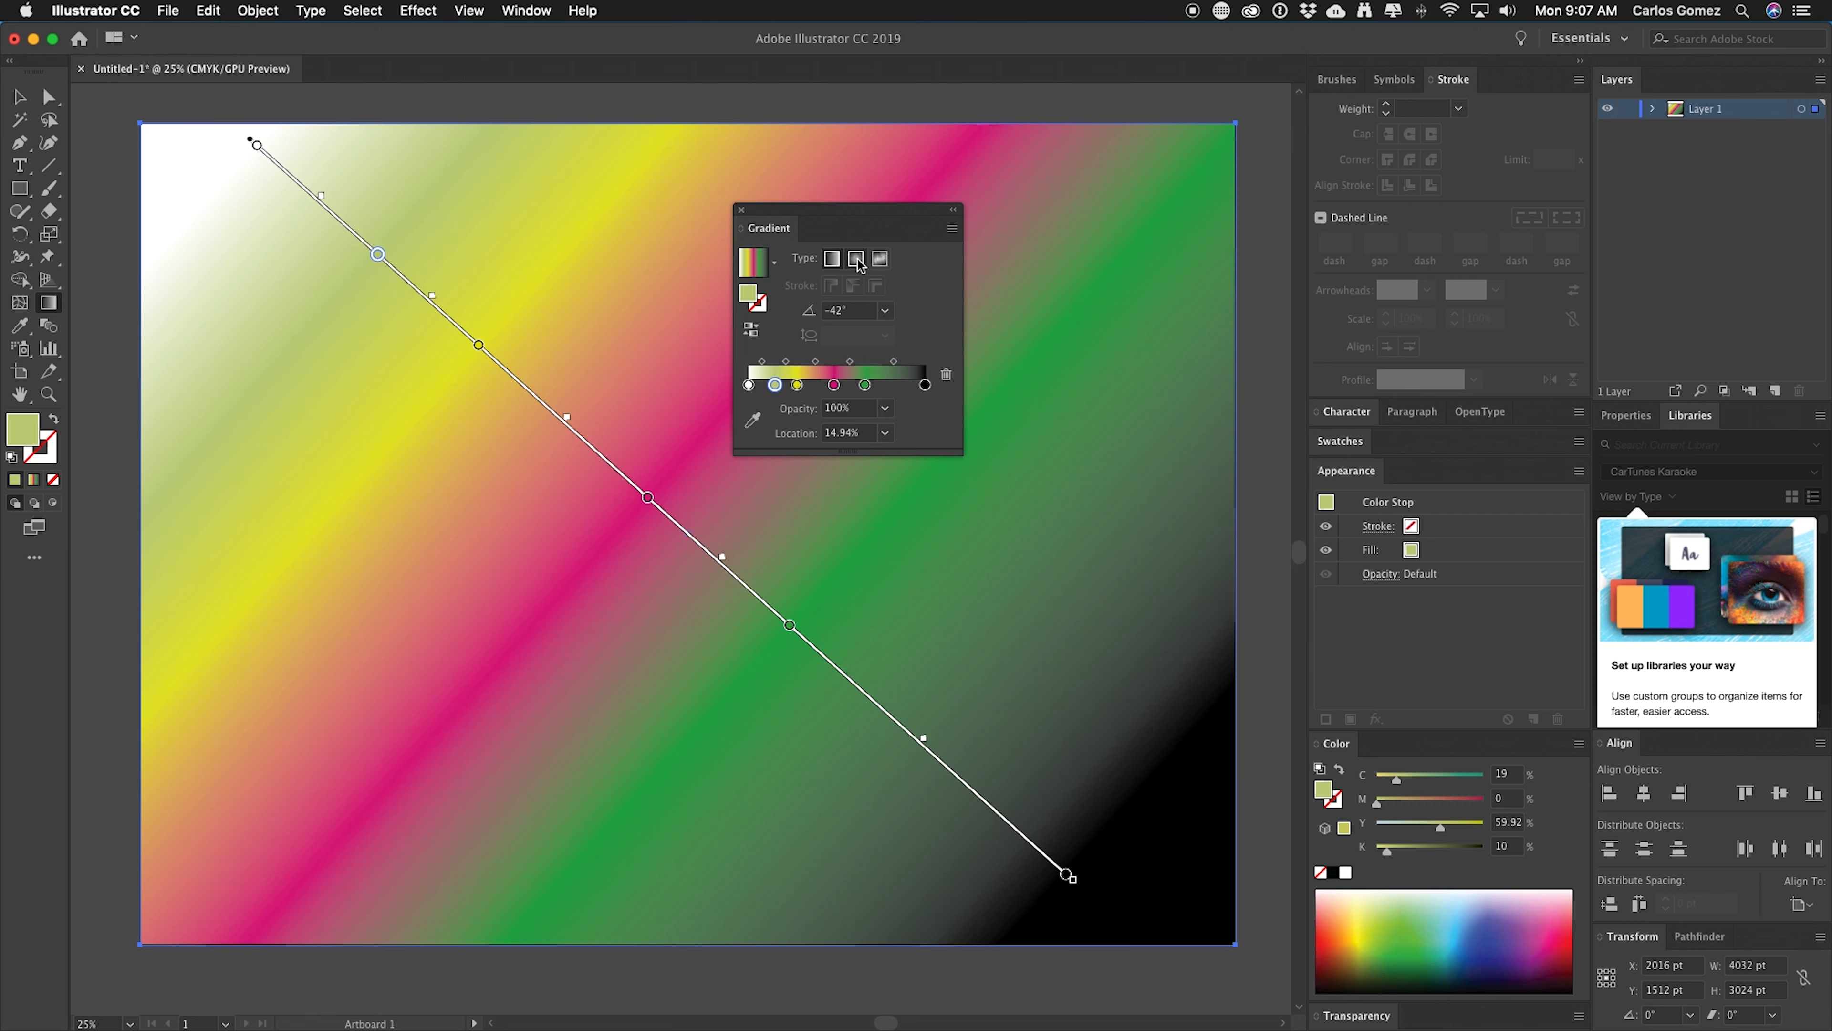
pyautogui.click(857, 259)
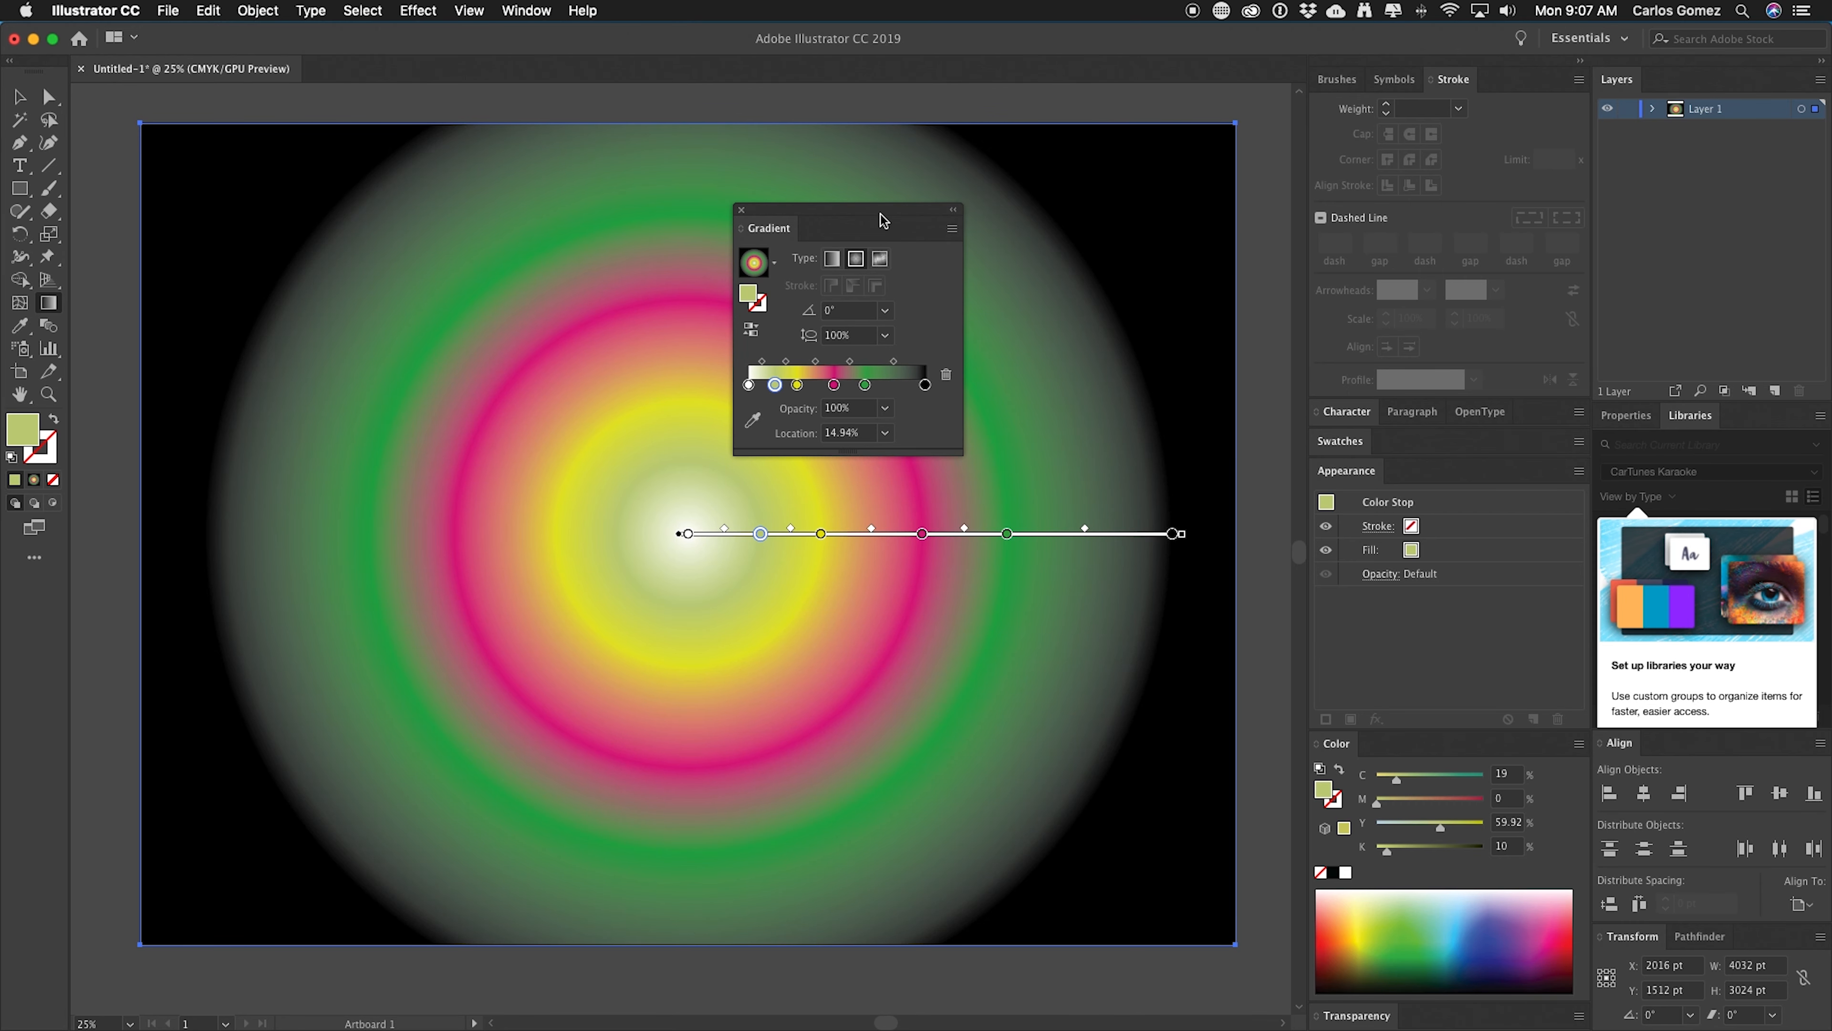
pyautogui.moveTo(884, 211); pyautogui.dragTo(589, 150)
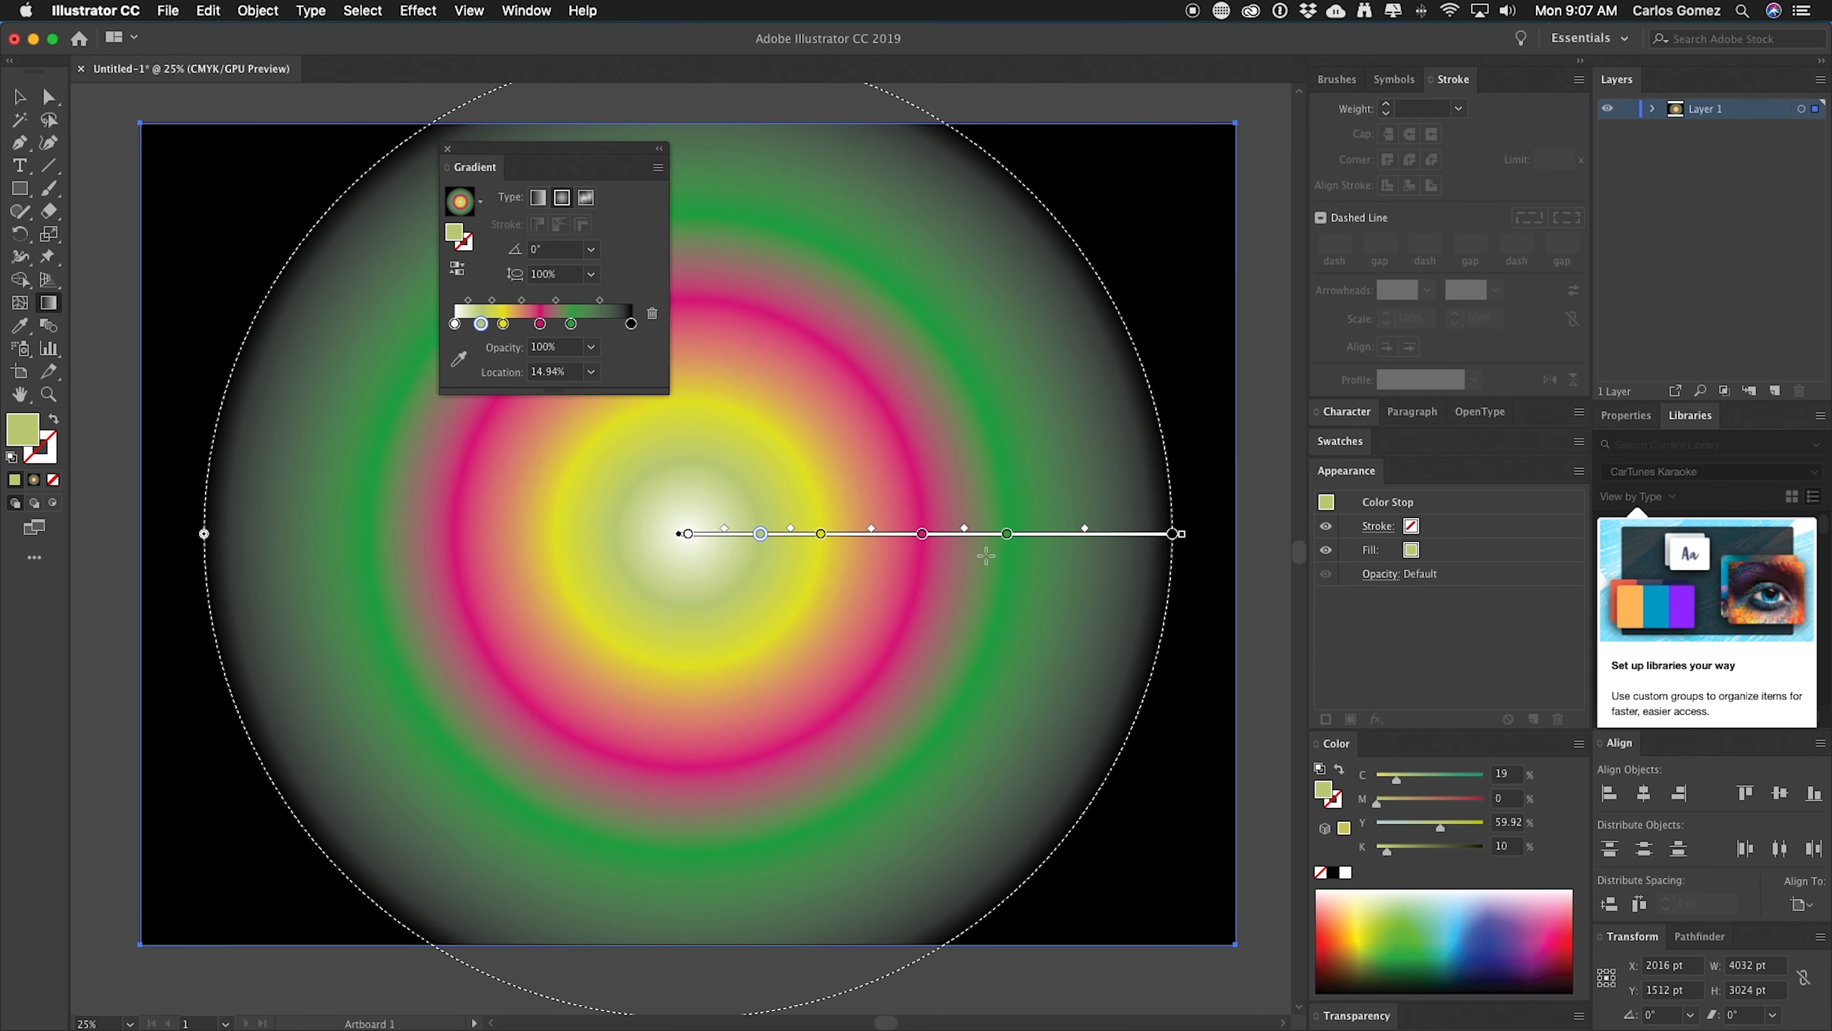
# Extend the radial gradient's radius and reposition two of its color stops along the gradient line.
pyautogui.moveTo(1182, 533); pyautogui.dragTo(1245, 534)
pyautogui.moveTo(1055, 535); pyautogui.dragTo(1126, 534)
pyautogui.moveTo(957, 534)
pyautogui.mouseDown()
pyautogui.moveTo(1012, 534)
pyautogui.moveTo(875, 533)
pyautogui.mouseUp()
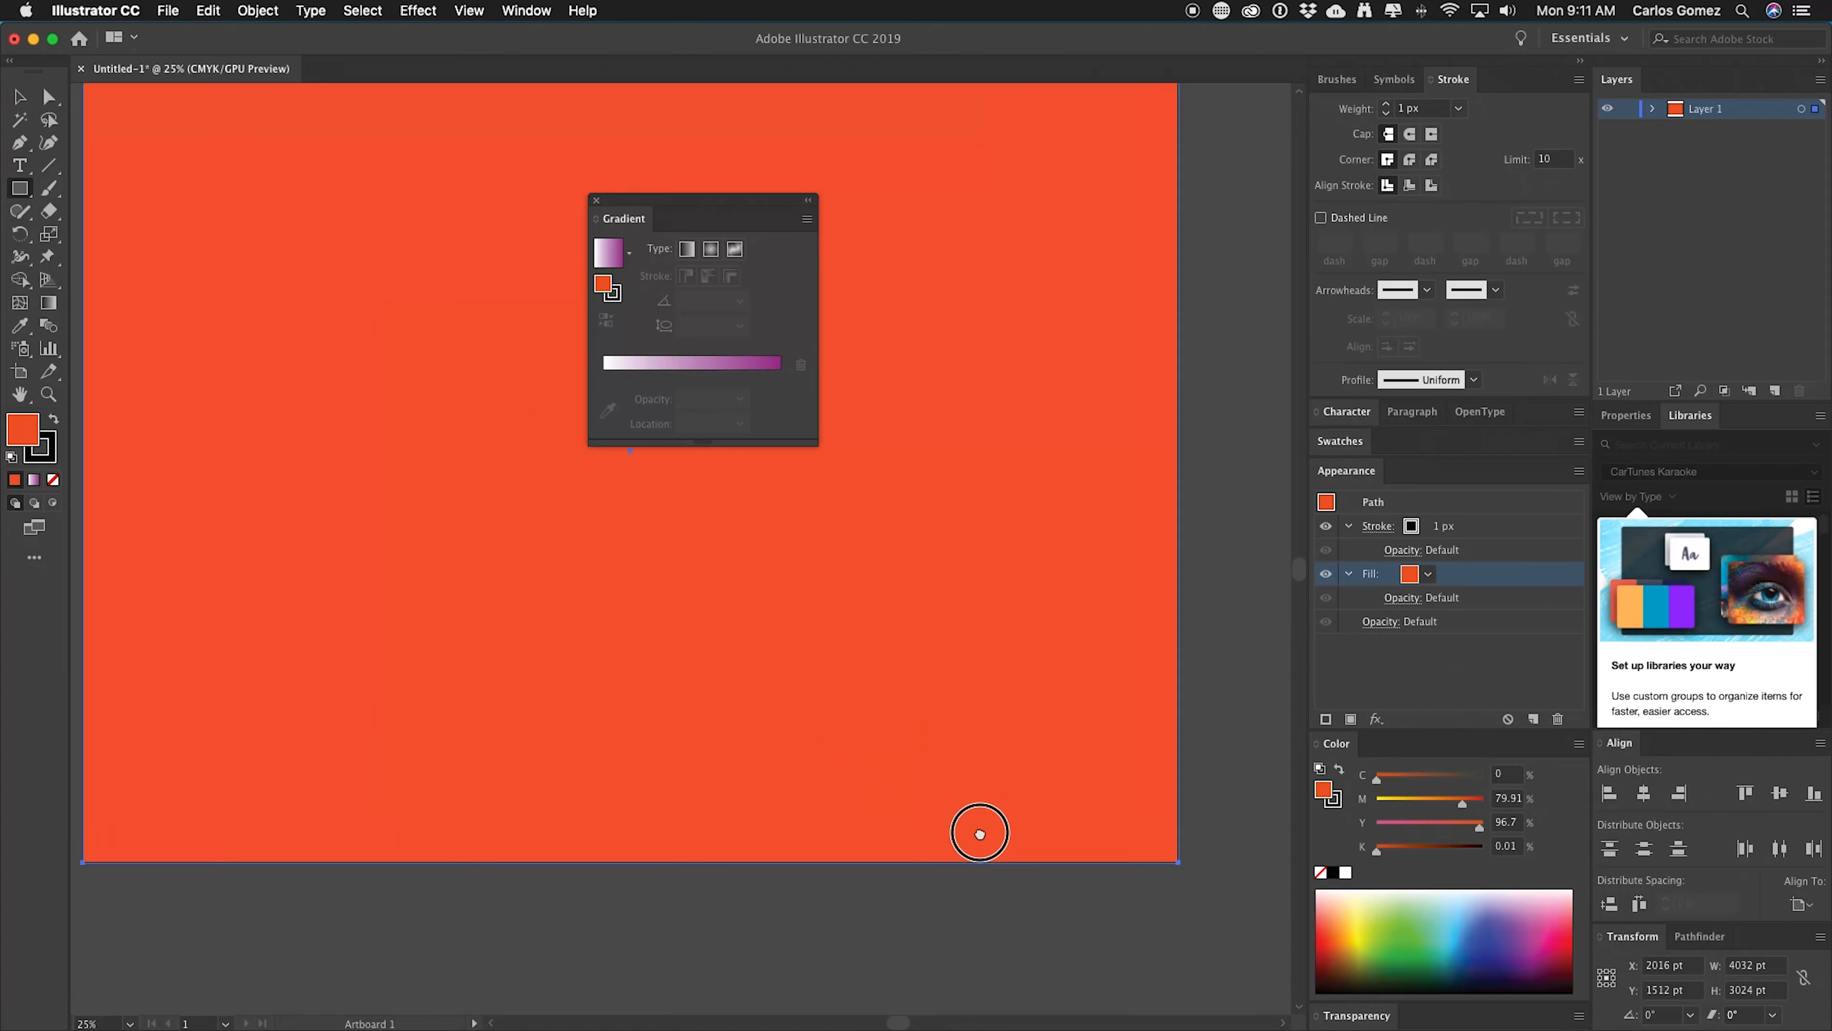
# Apply the default gradient to the full-artboard orange rectangle with the Gradient tool.
pyautogui.moveTo(978, 831); pyautogui.dragTo(1083, 895)
pyautogui.press('super+0')
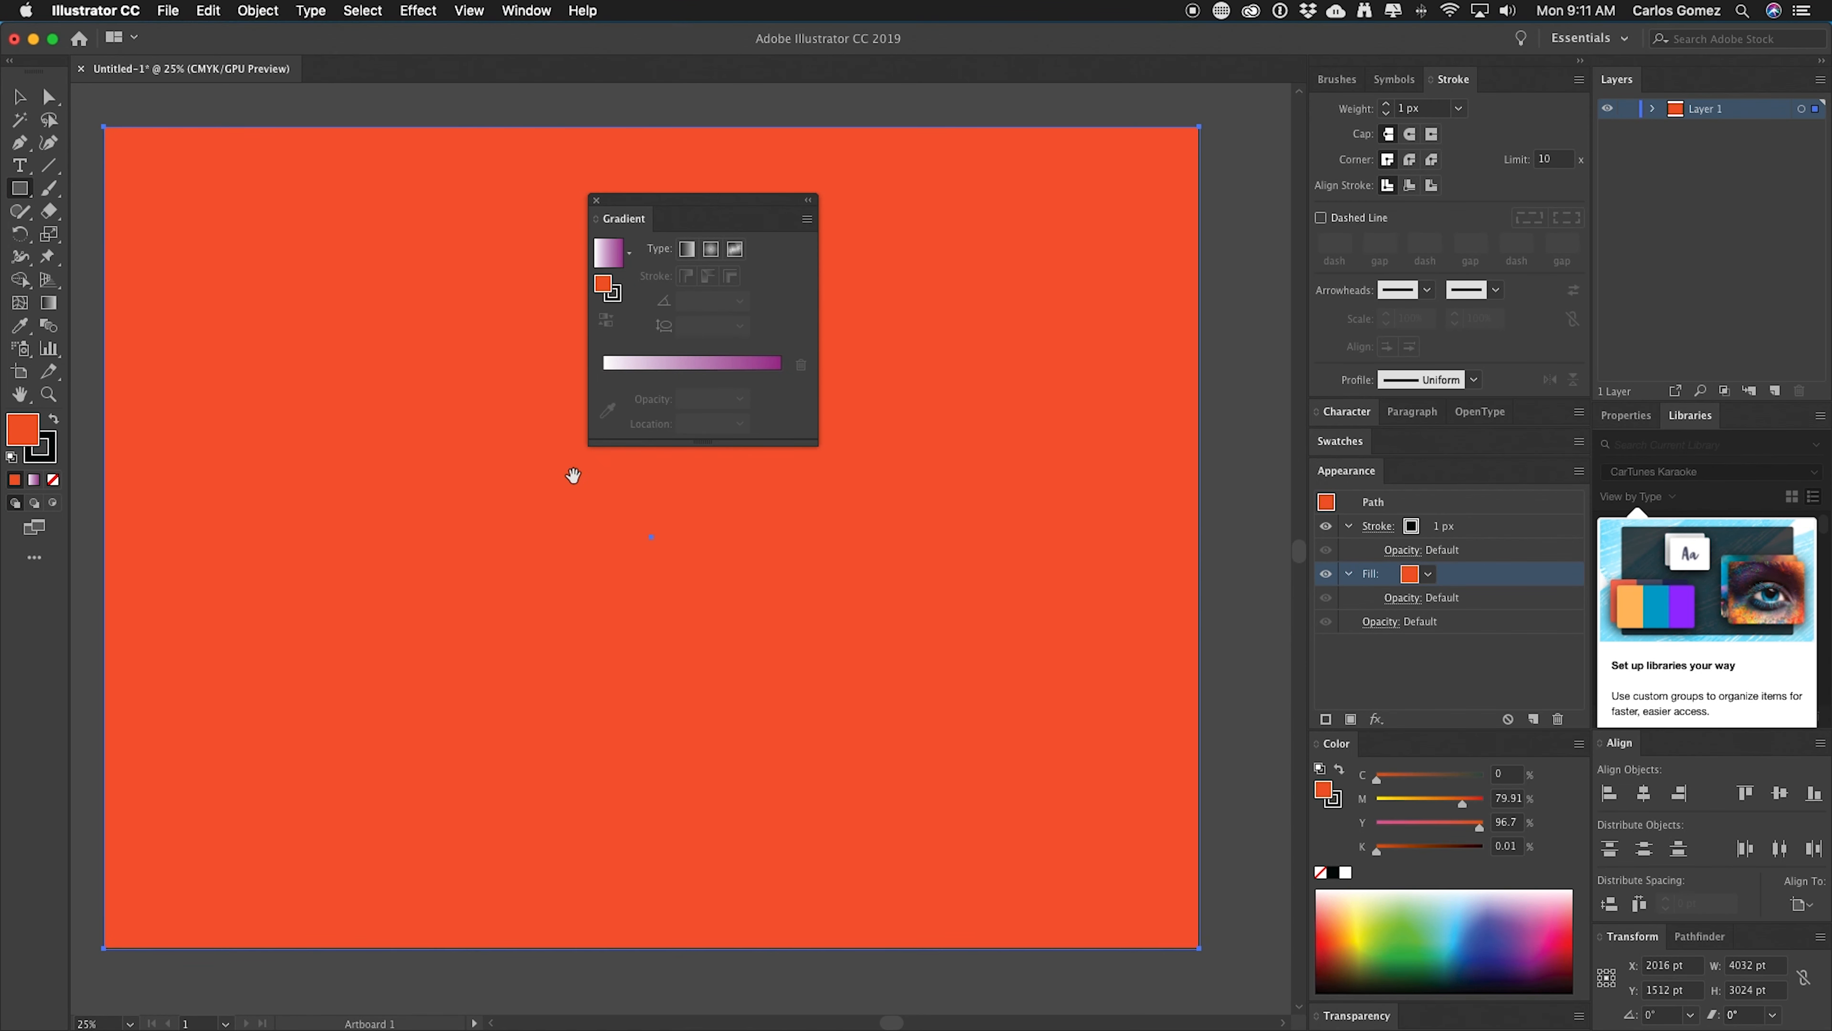
pyautogui.click(49, 303)
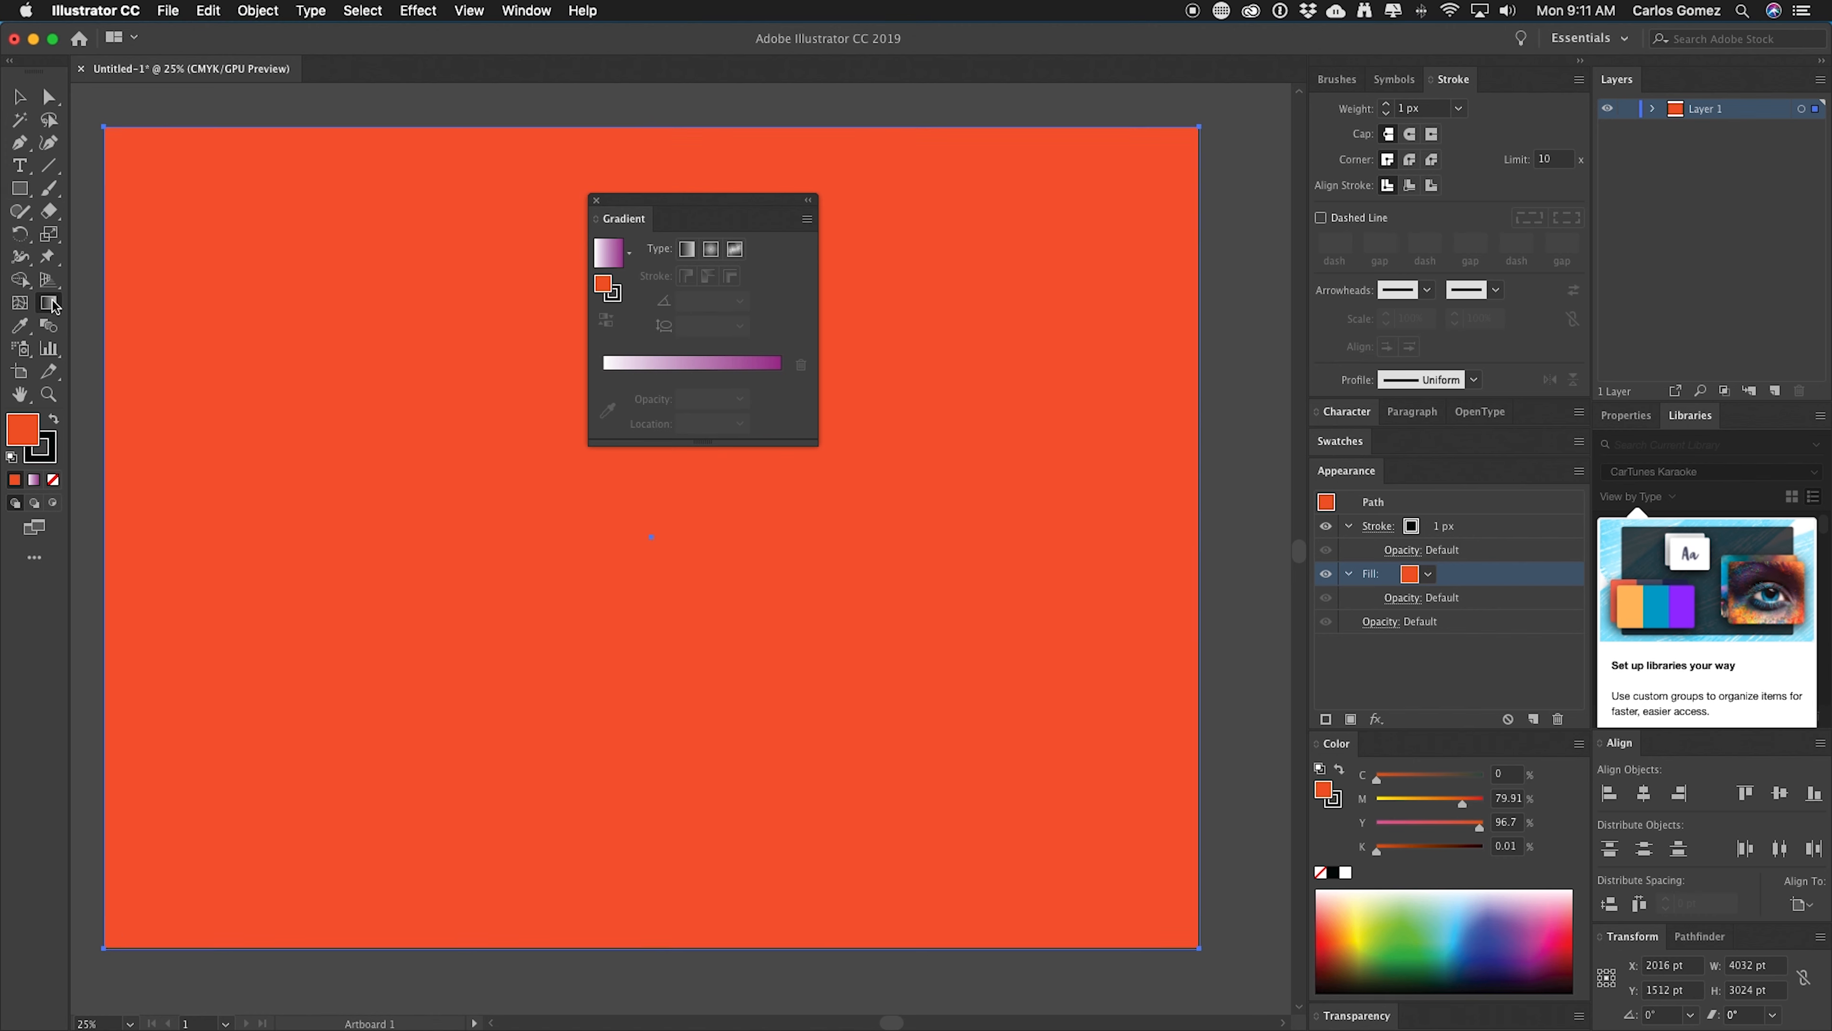
pyautogui.click(602, 534)
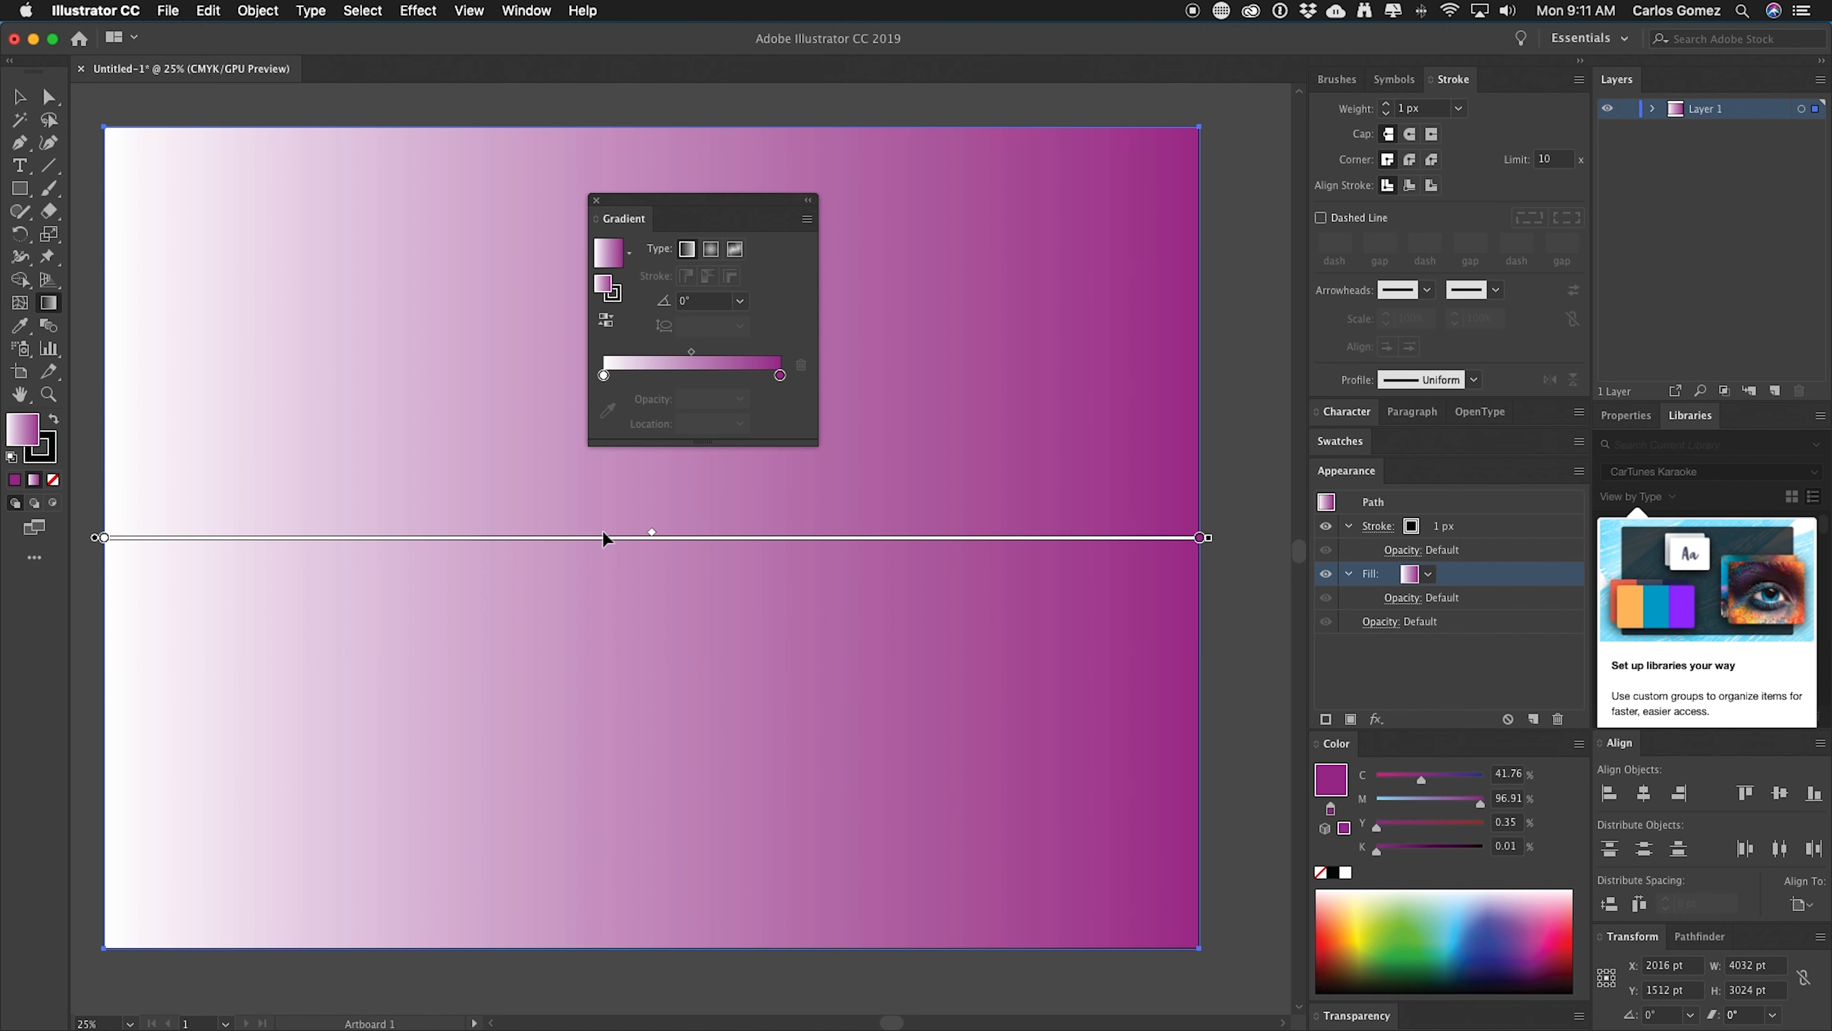
# Convert the fill to a Freeform gradient and move the top-left color point inward.
pyautogui.click(736, 247)
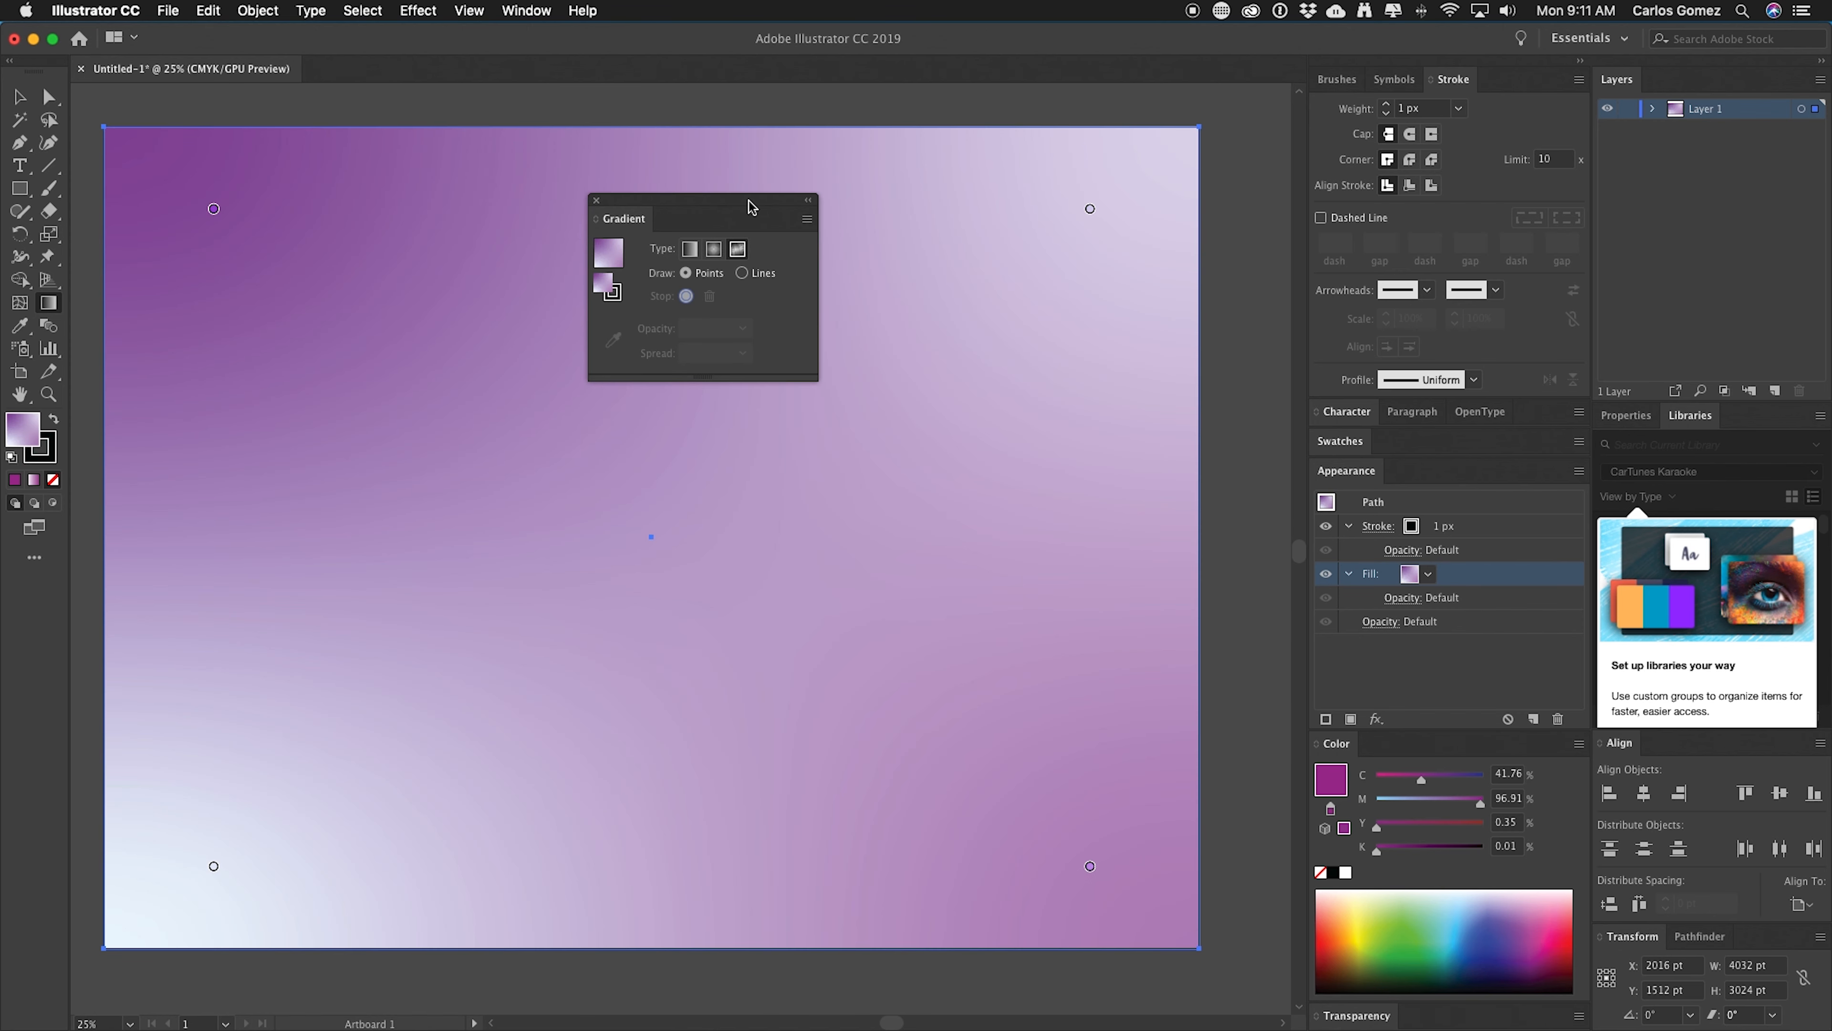
pyautogui.moveTo(750, 208); pyautogui.dragTo(1413, 141)
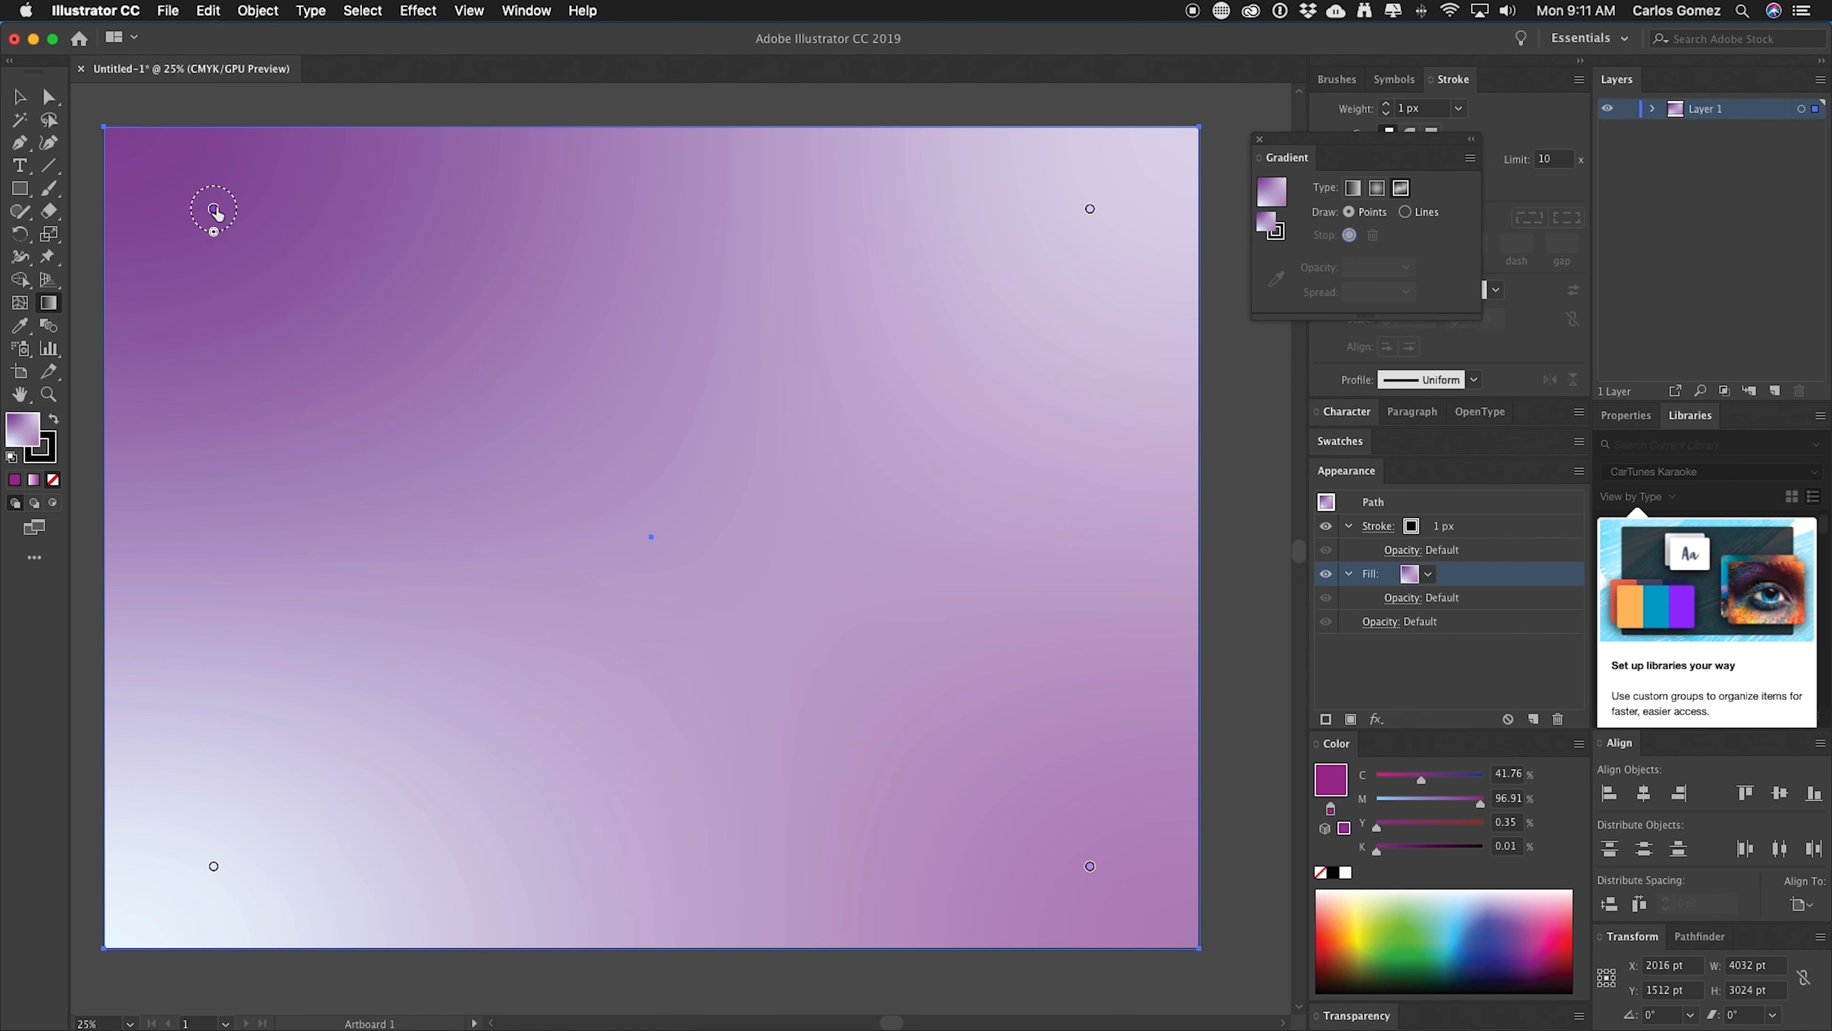
pyautogui.moveTo(213, 209); pyautogui.dragTo(327, 303)
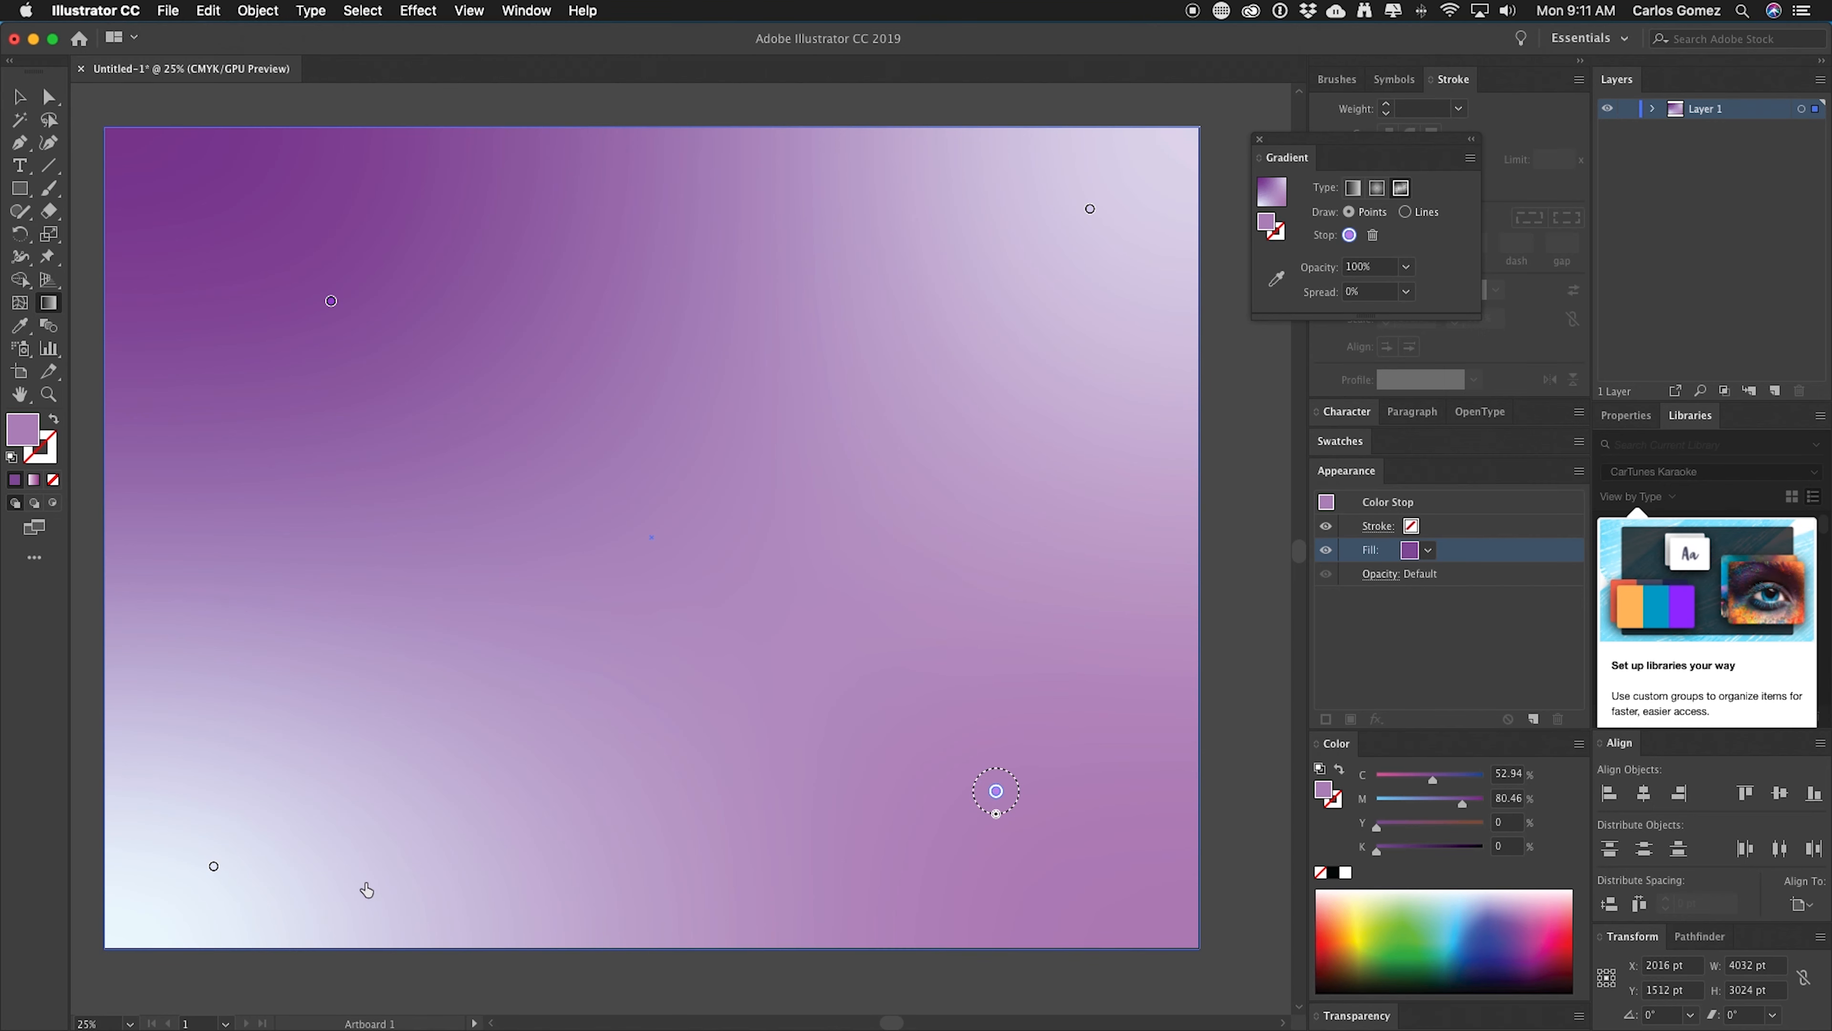
# Move the bottom-left color point slightly up and right and color it golden brown (C 28.63, M 54.9, Y 100, K 11.76).
pyautogui.click(213, 866)
pyautogui.moveTo(216, 866); pyautogui.dragTo(255, 814)
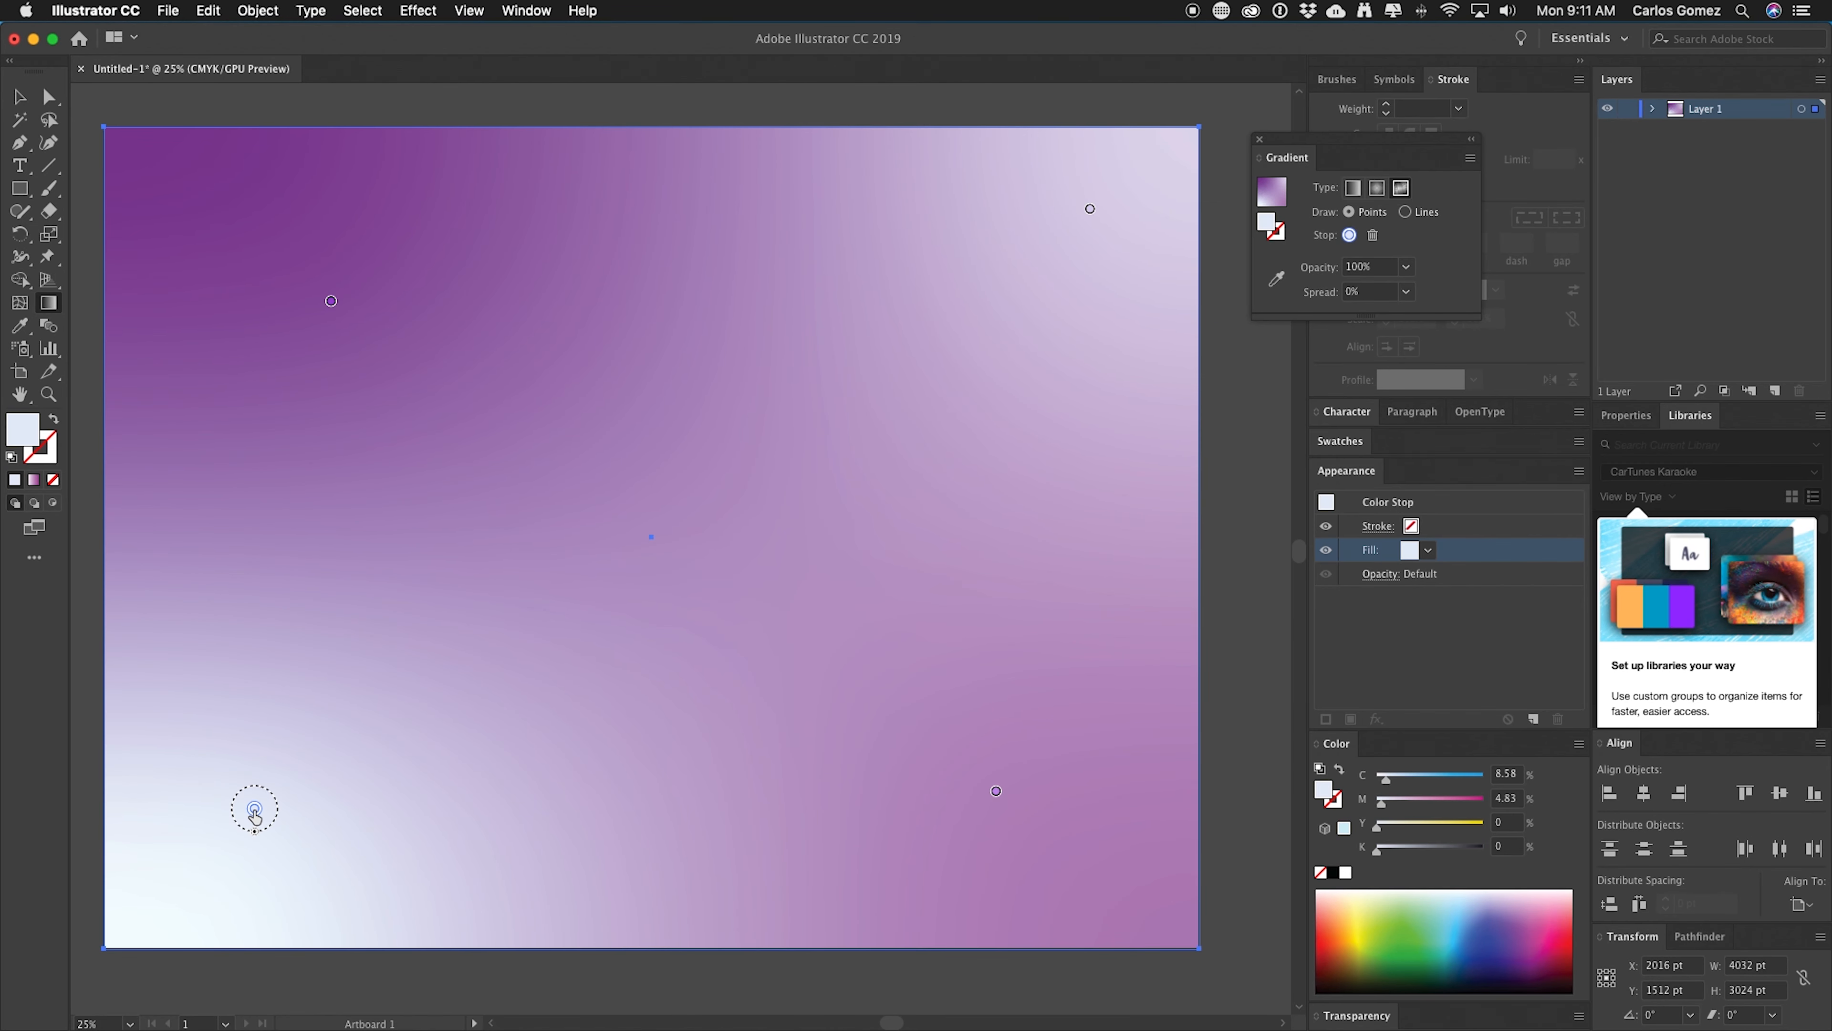
pyautogui.doubleClick(255, 812)
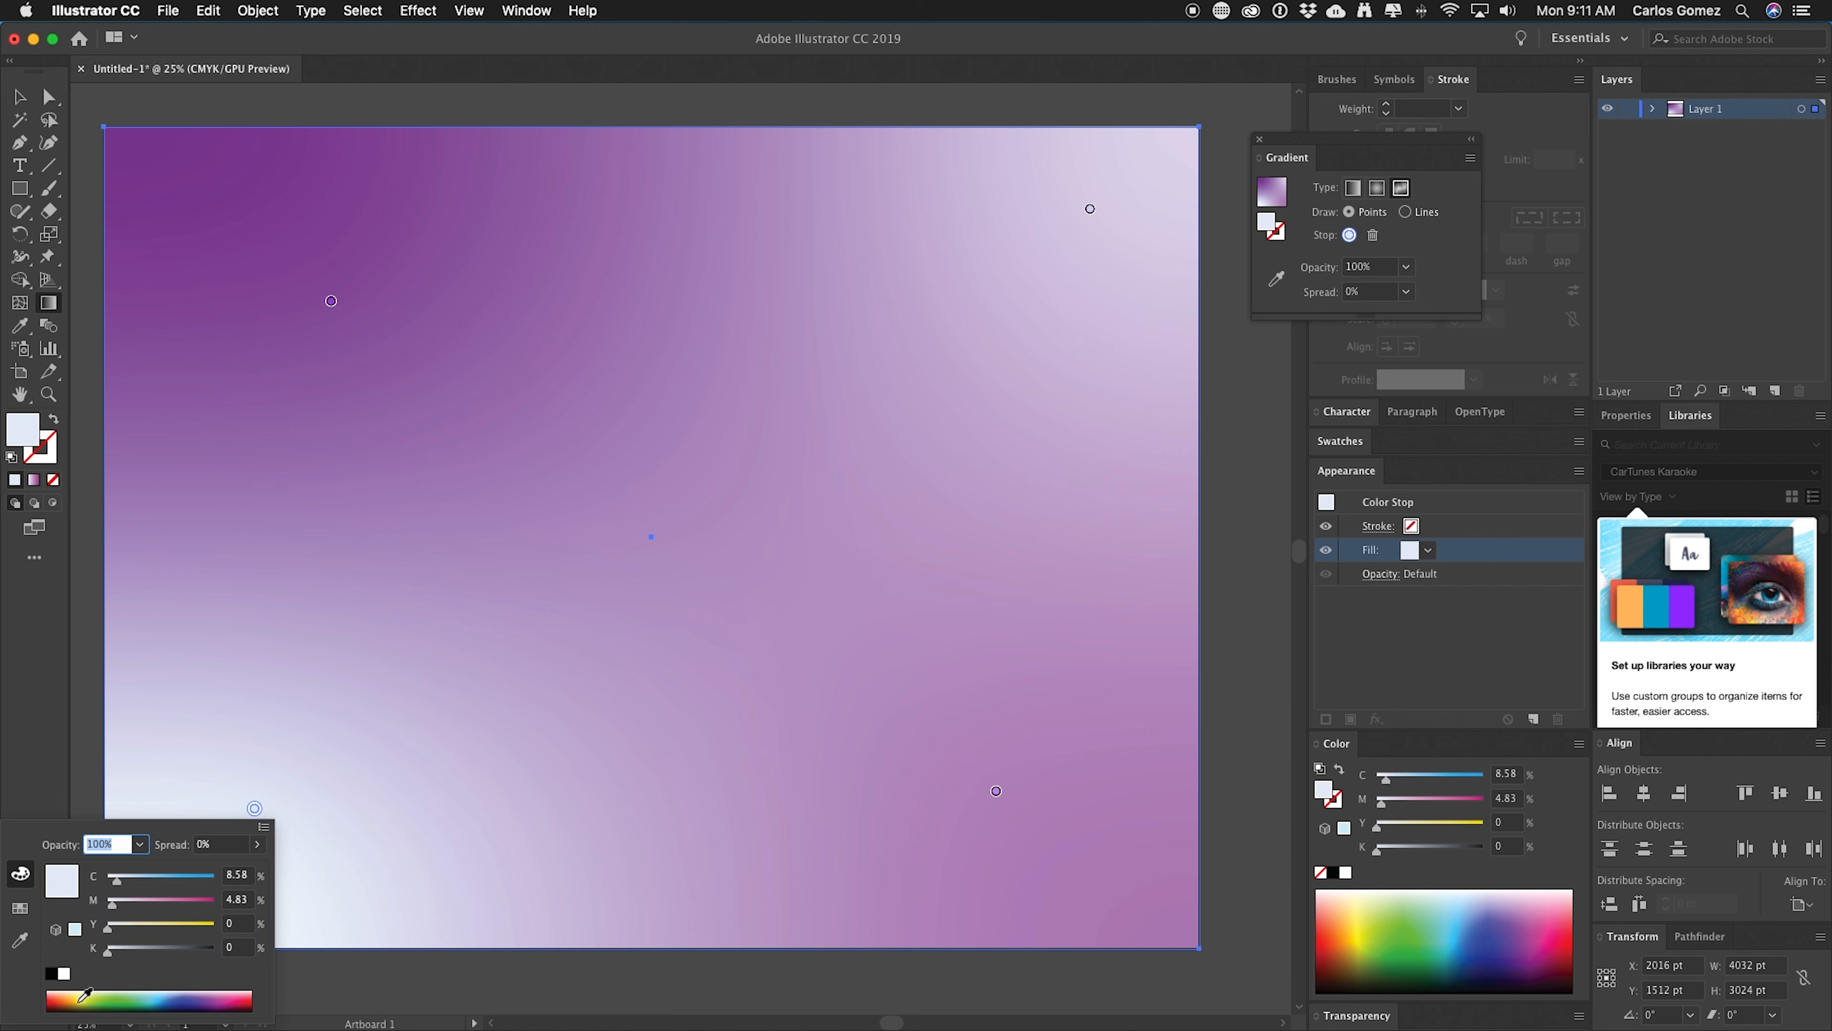
pyautogui.moveTo(85, 996); pyautogui.dragTo(75, 999)
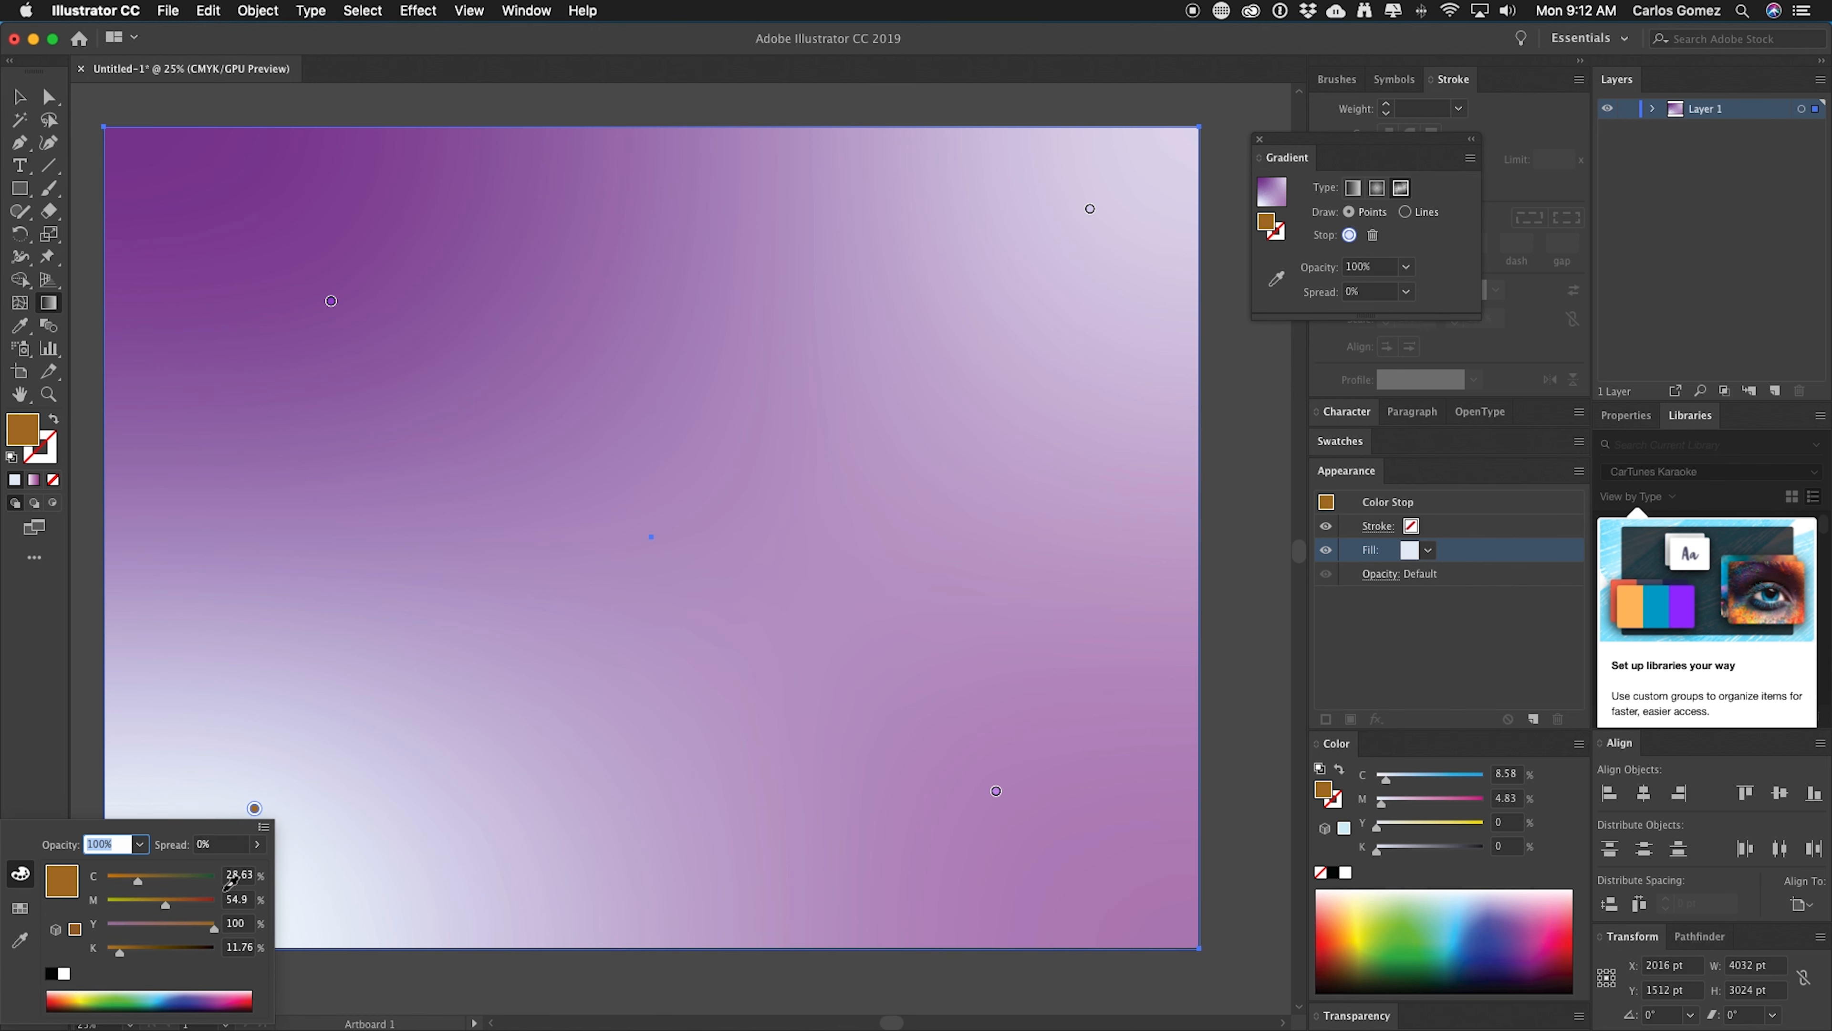
# Recolor the top-right color point to orange (C 12, M 44, Y 61, K 0).
pyautogui.click(1089, 210)
pyautogui.click(1089, 210)
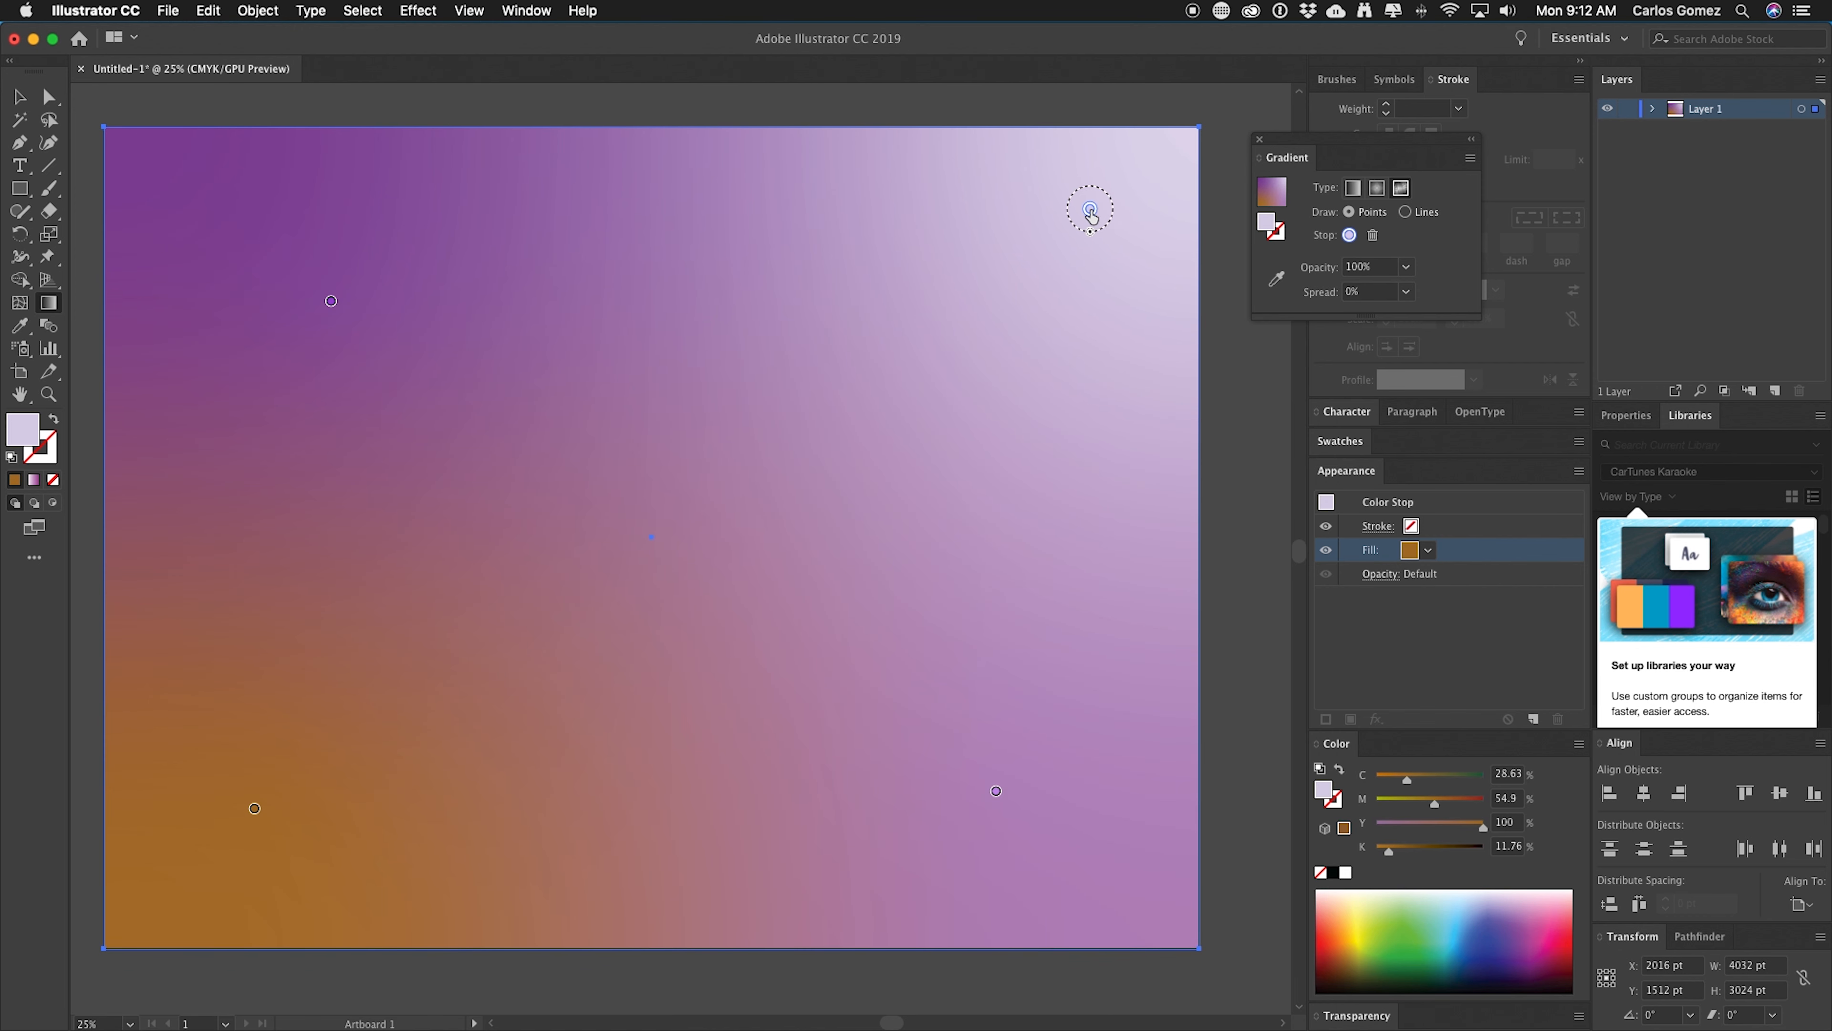
pyautogui.doubleClick(1090, 210)
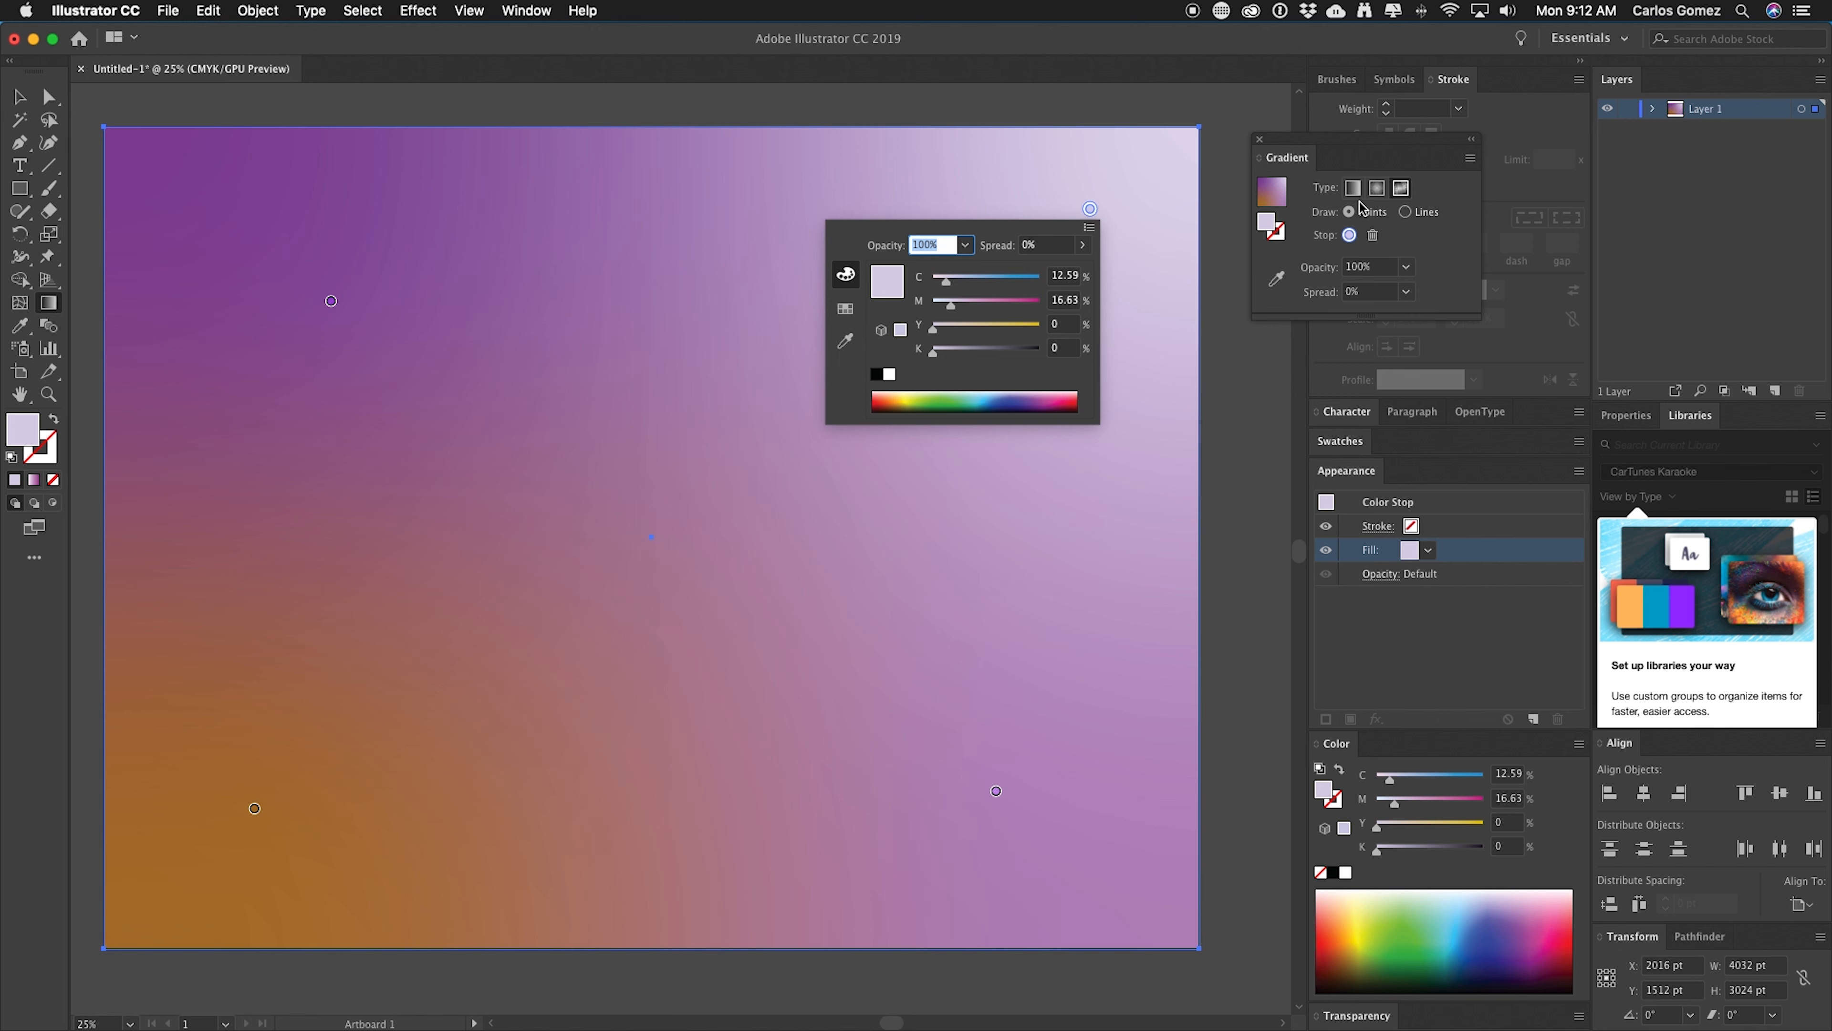
pyautogui.click(1353, 141)
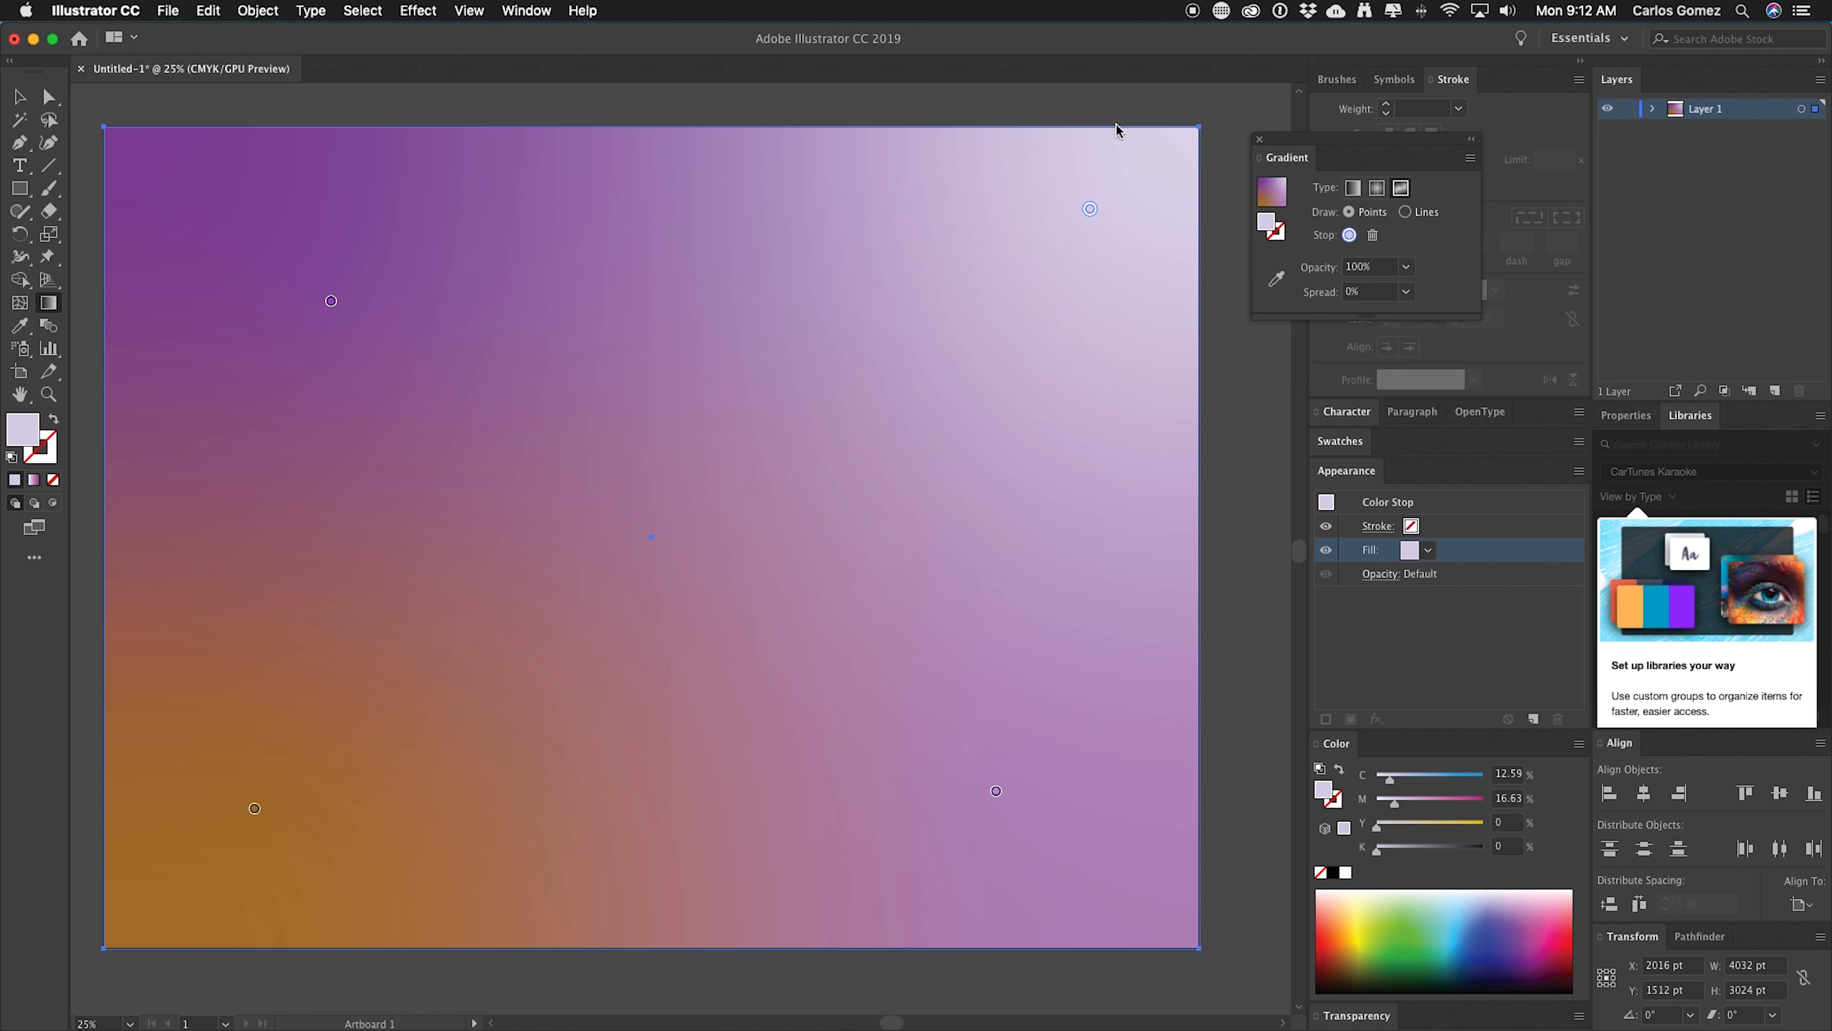
pyautogui.moveTo(1375, 143); pyautogui.dragTo(1270, 119)
pyautogui.moveTo(1269, 117); pyautogui.dragTo(1289, 114)
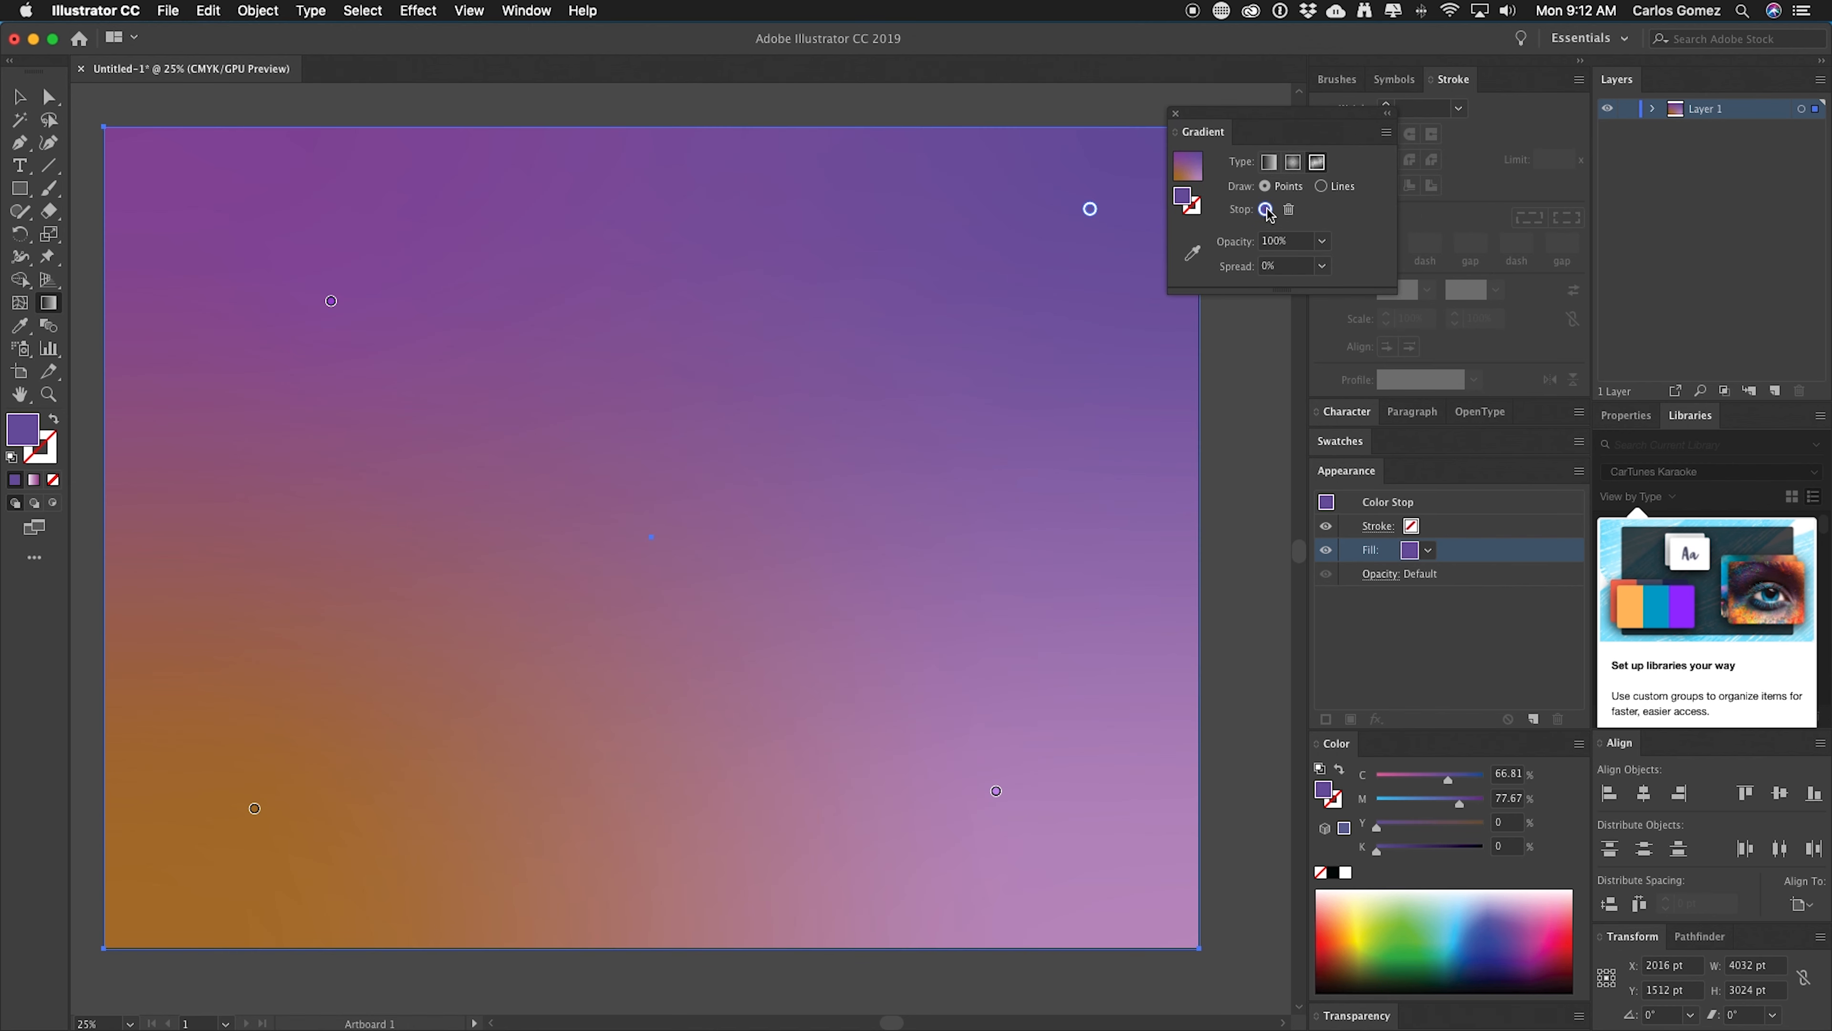
pyautogui.click(1266, 210)
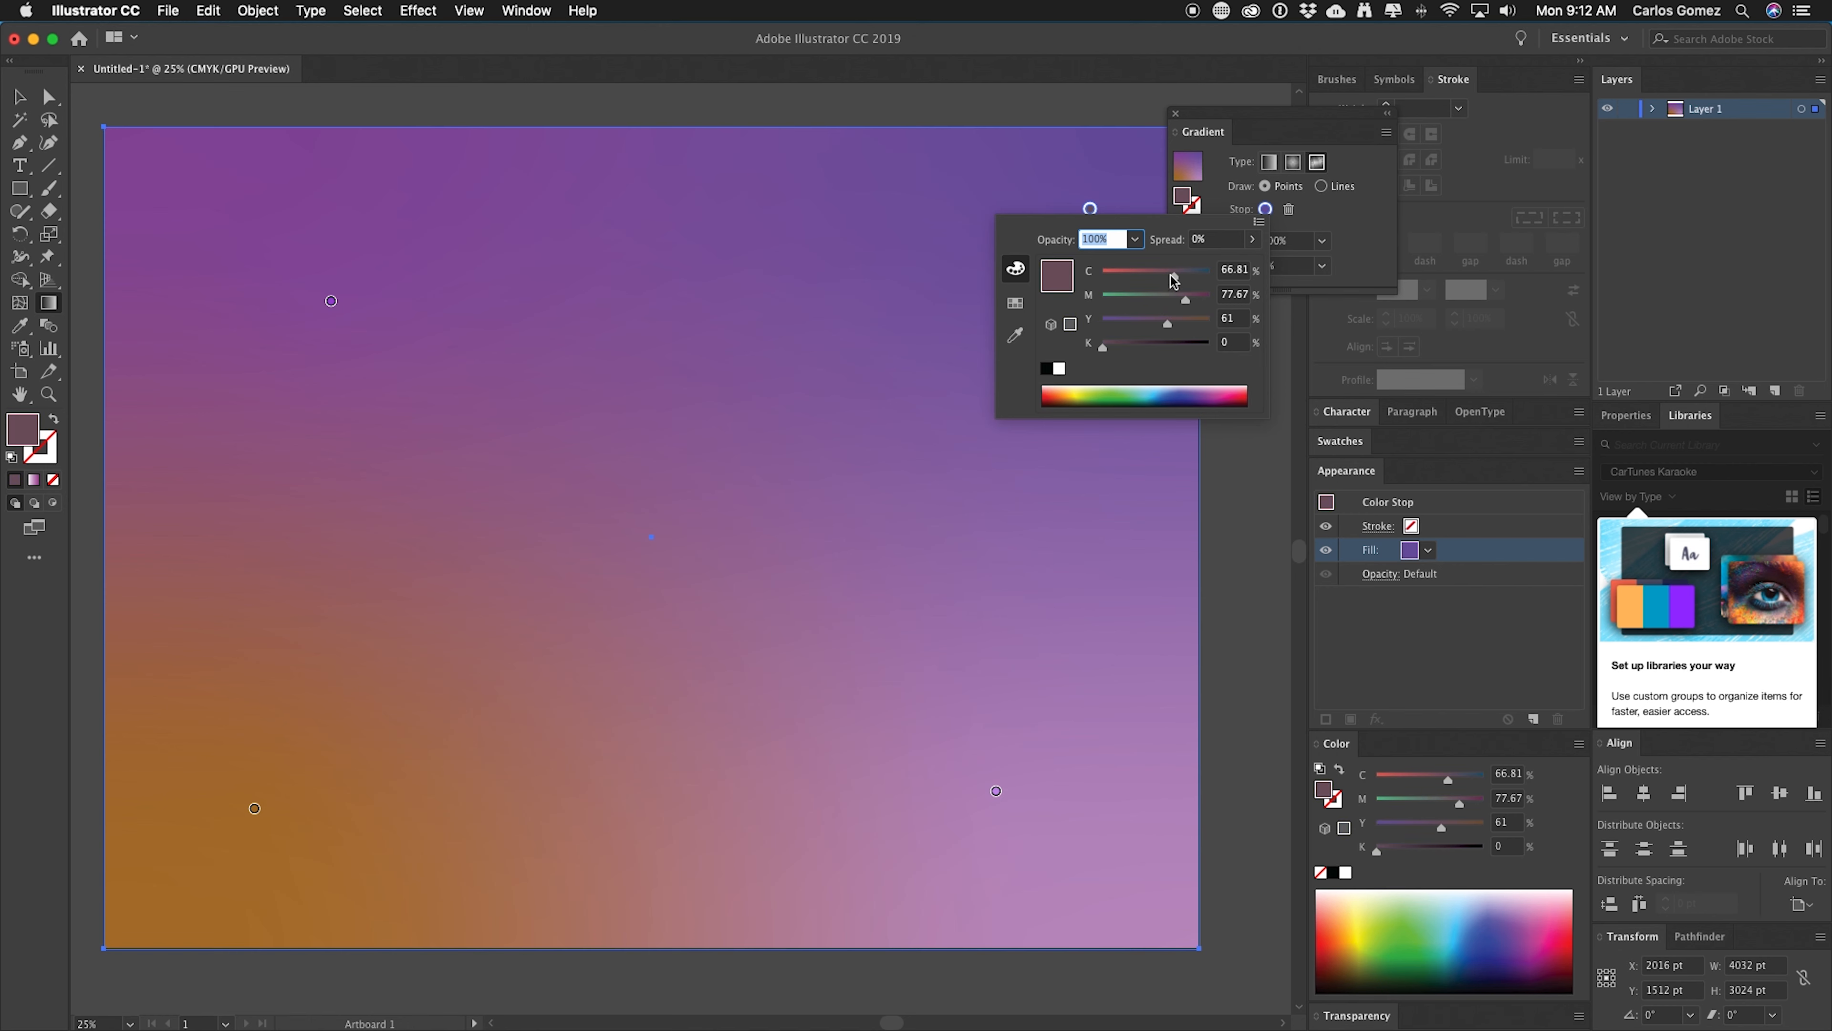
pyautogui.moveTo(1177, 282); pyautogui.dragTo(1136, 301)
# Select the top-left color point of the freeform gradient.
pyautogui.click(331, 303)
pyautogui.click(332, 303)
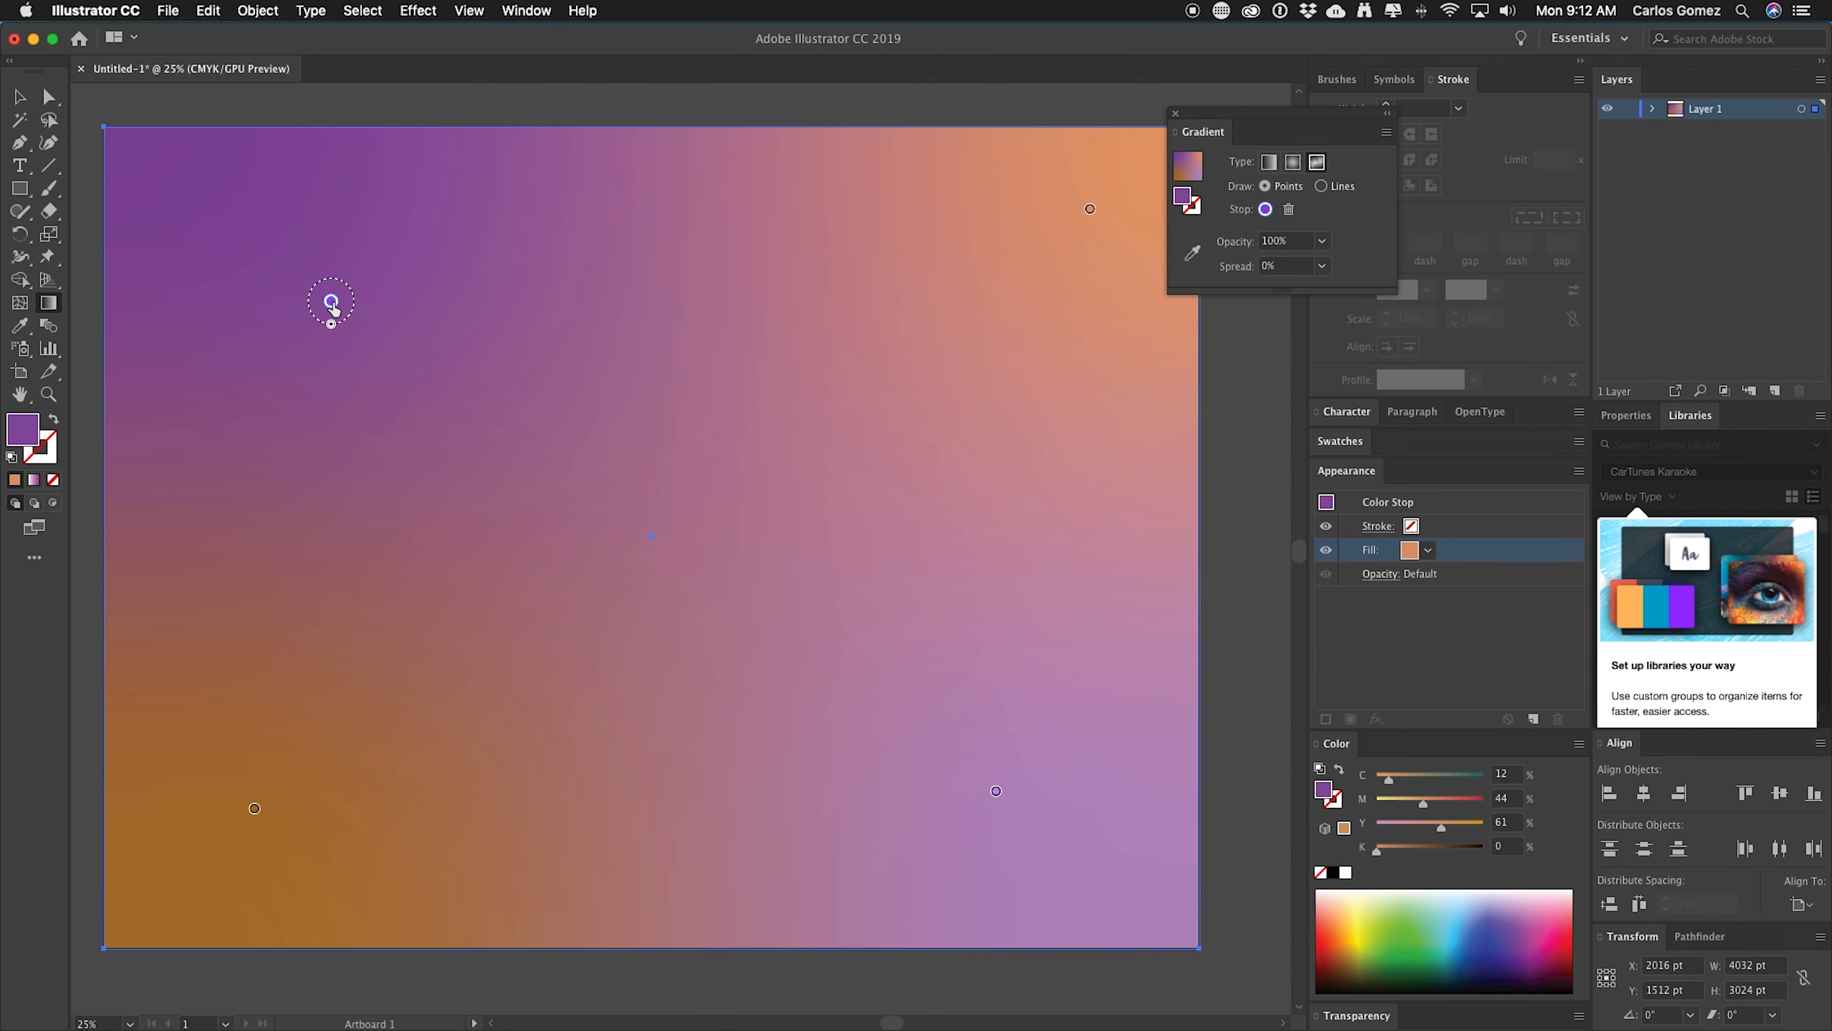
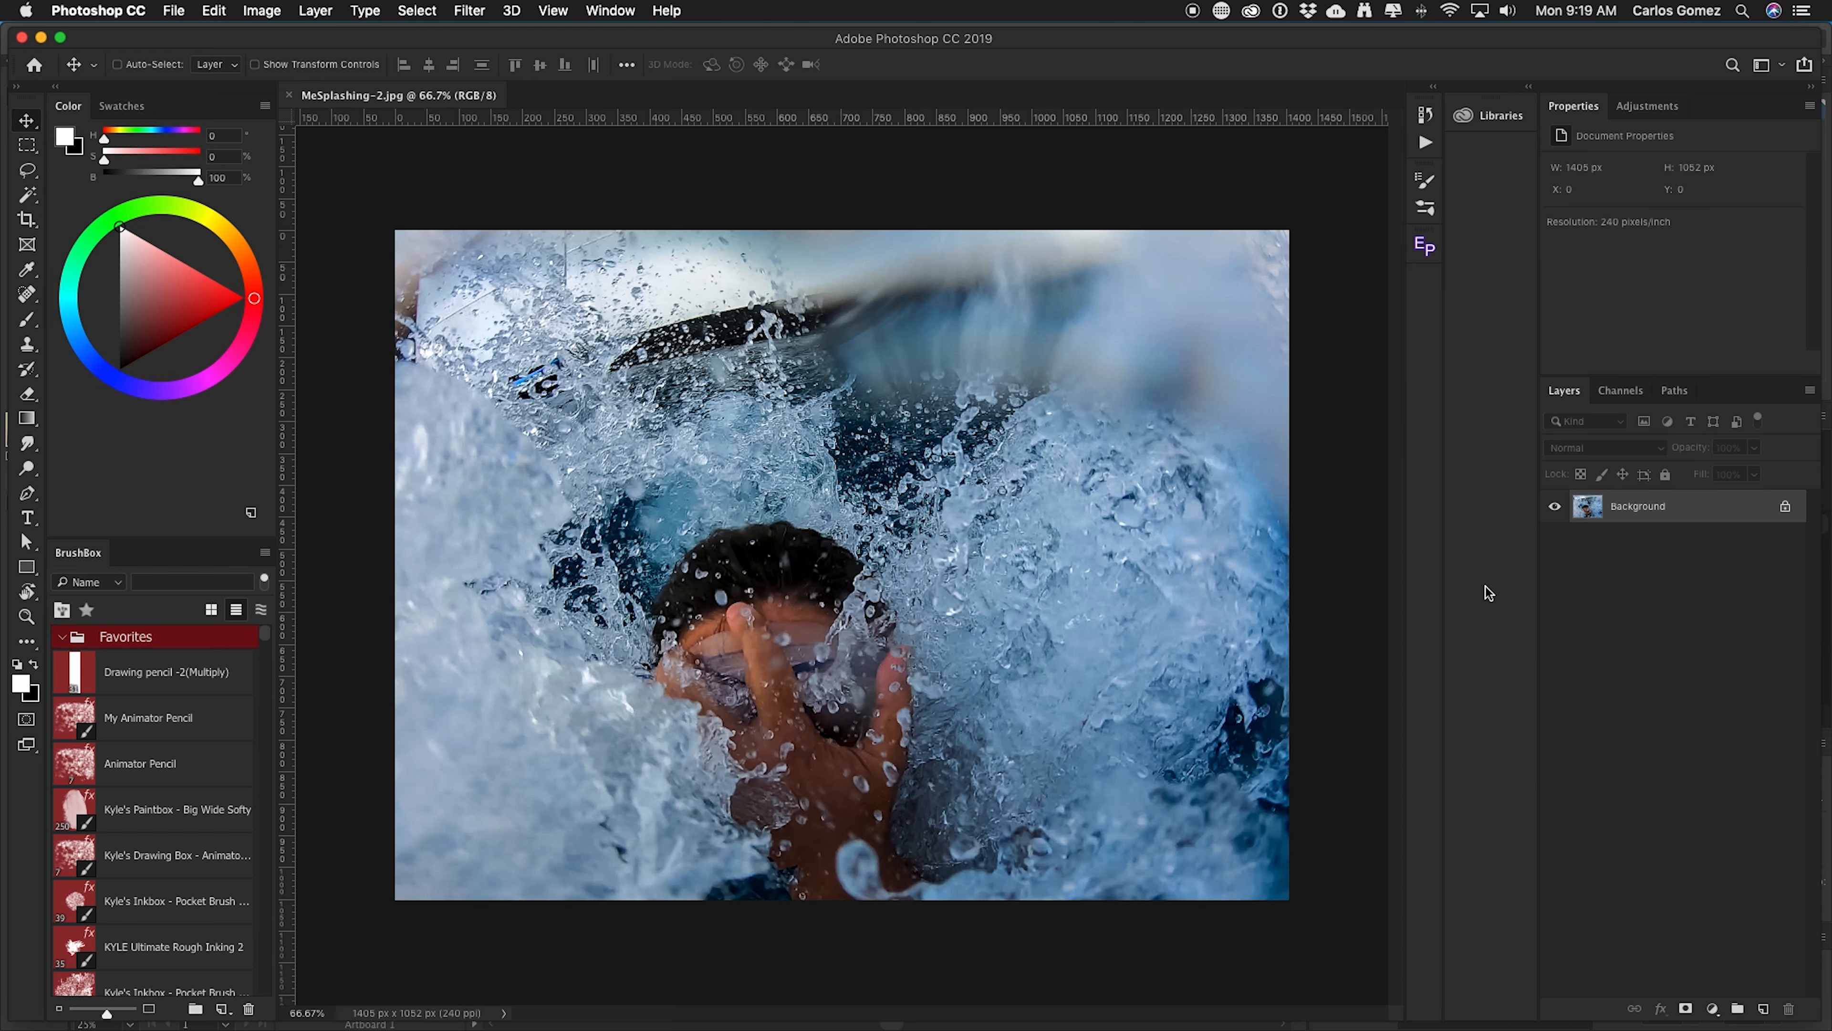
# Paste the copied gradient artwork into the photo as a Smart Object and commit the placement.
pyautogui.press('super')
pyautogui.click(214, 10)
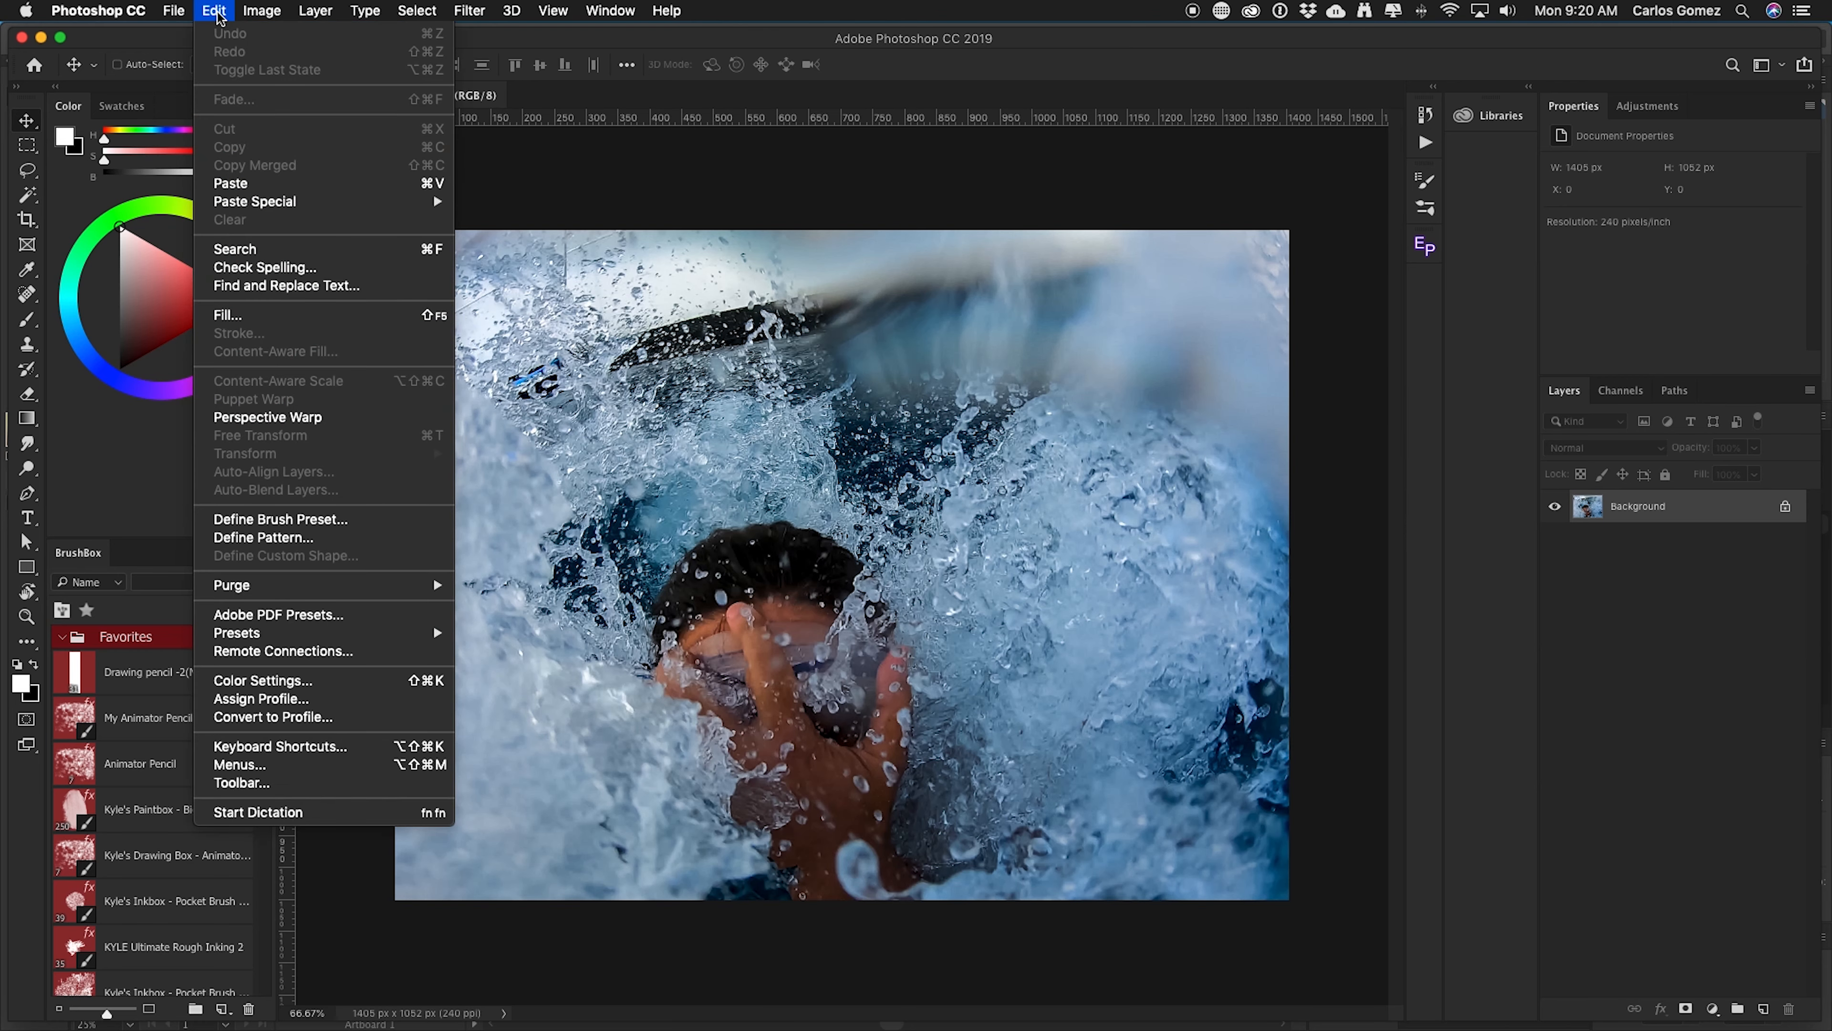
pyautogui.click(263, 183)
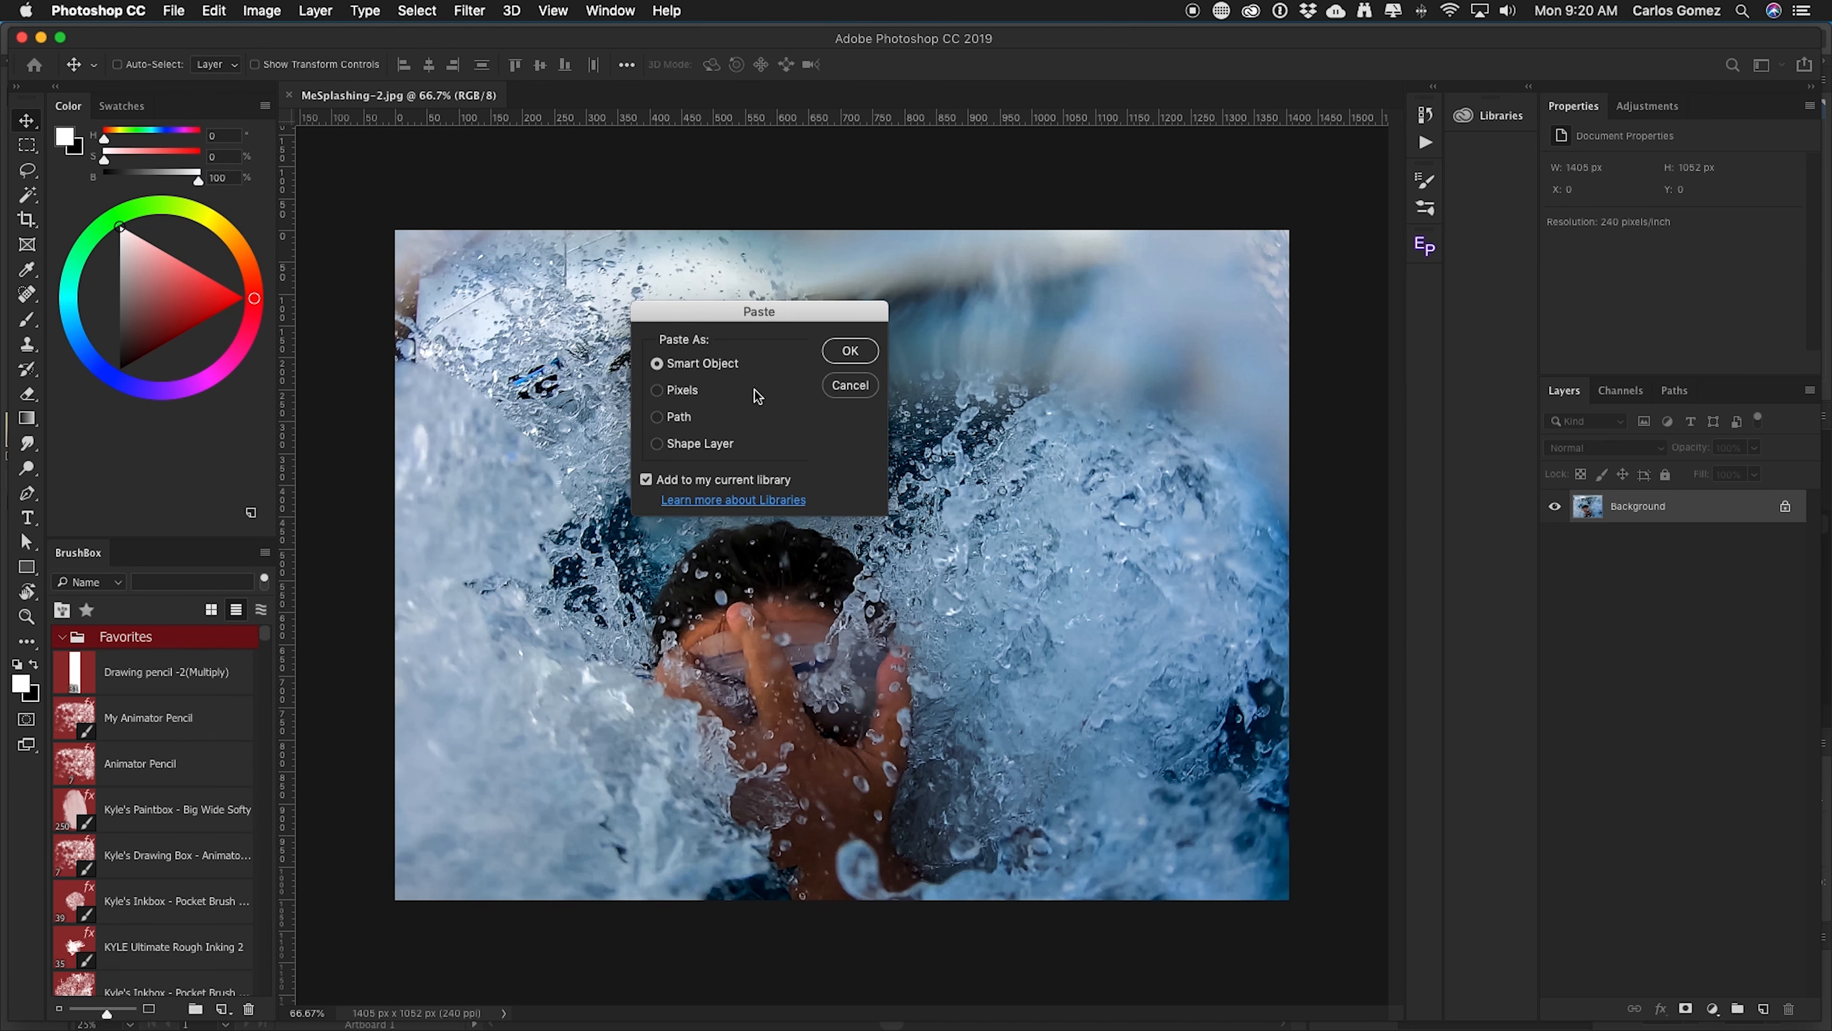
pyautogui.moveTo(759, 313); pyautogui.dragTo(784, 193)
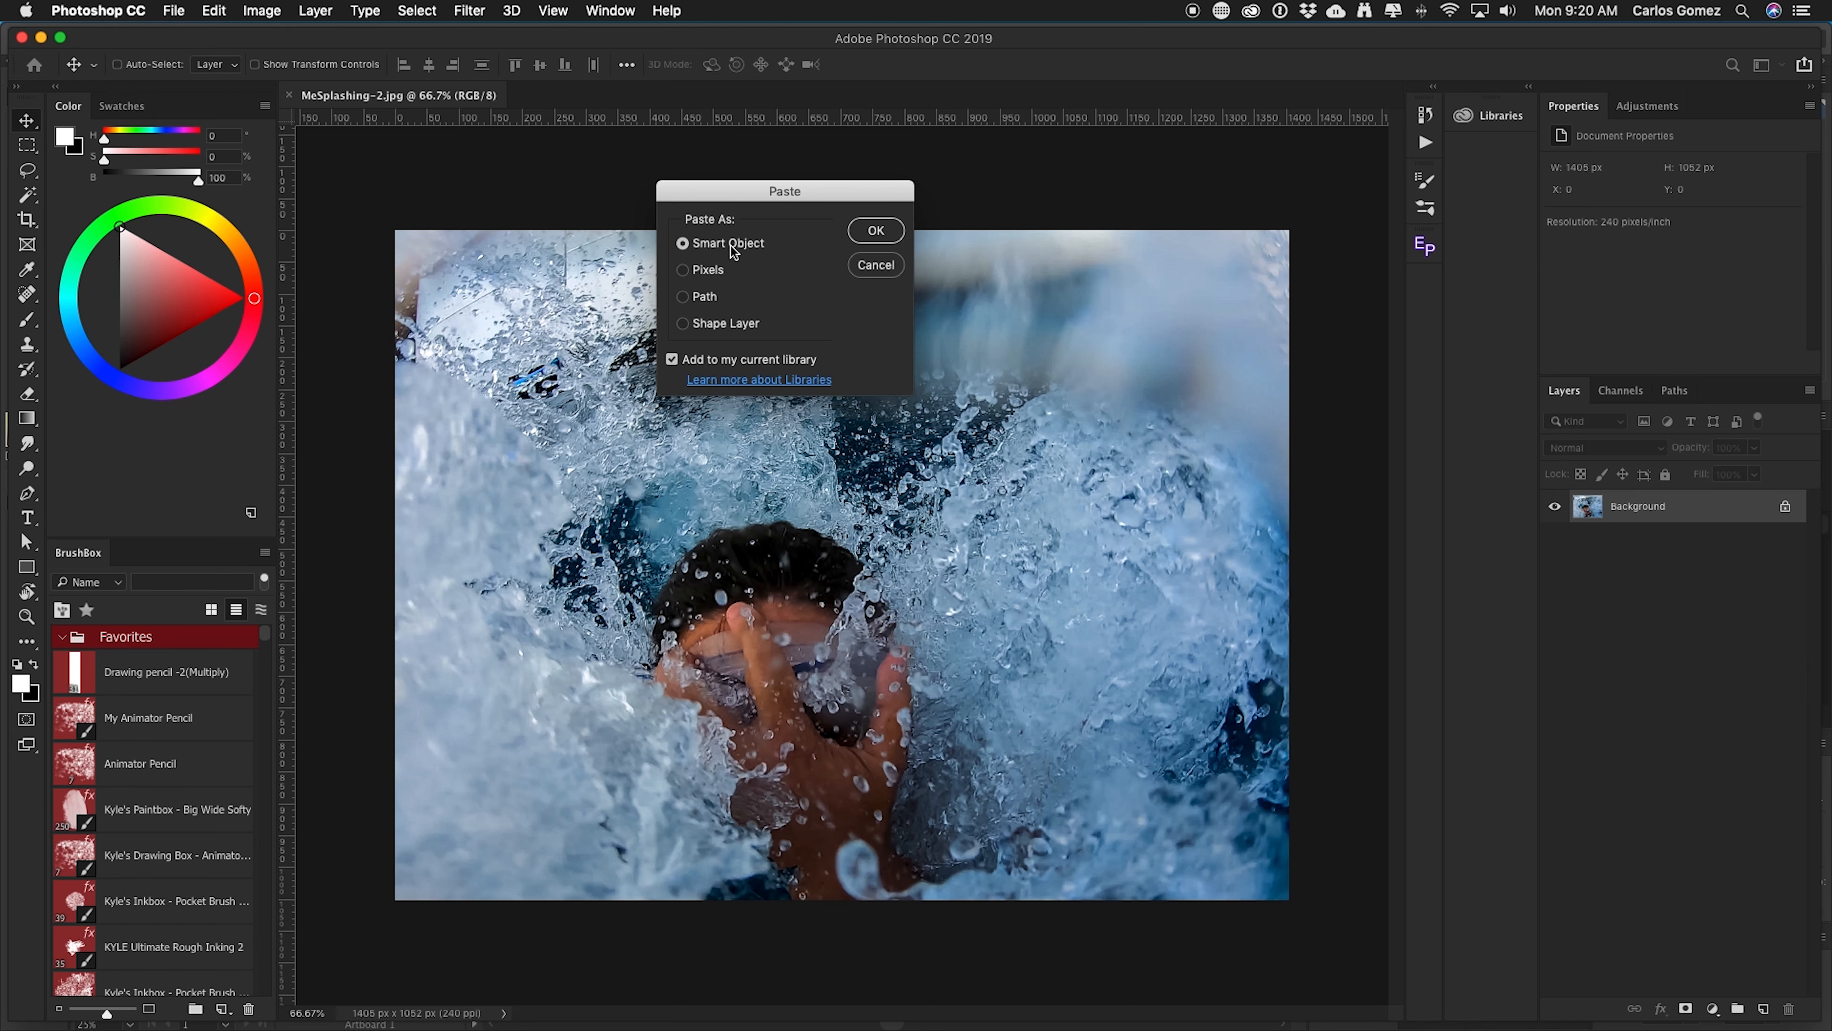
pyautogui.click(876, 230)
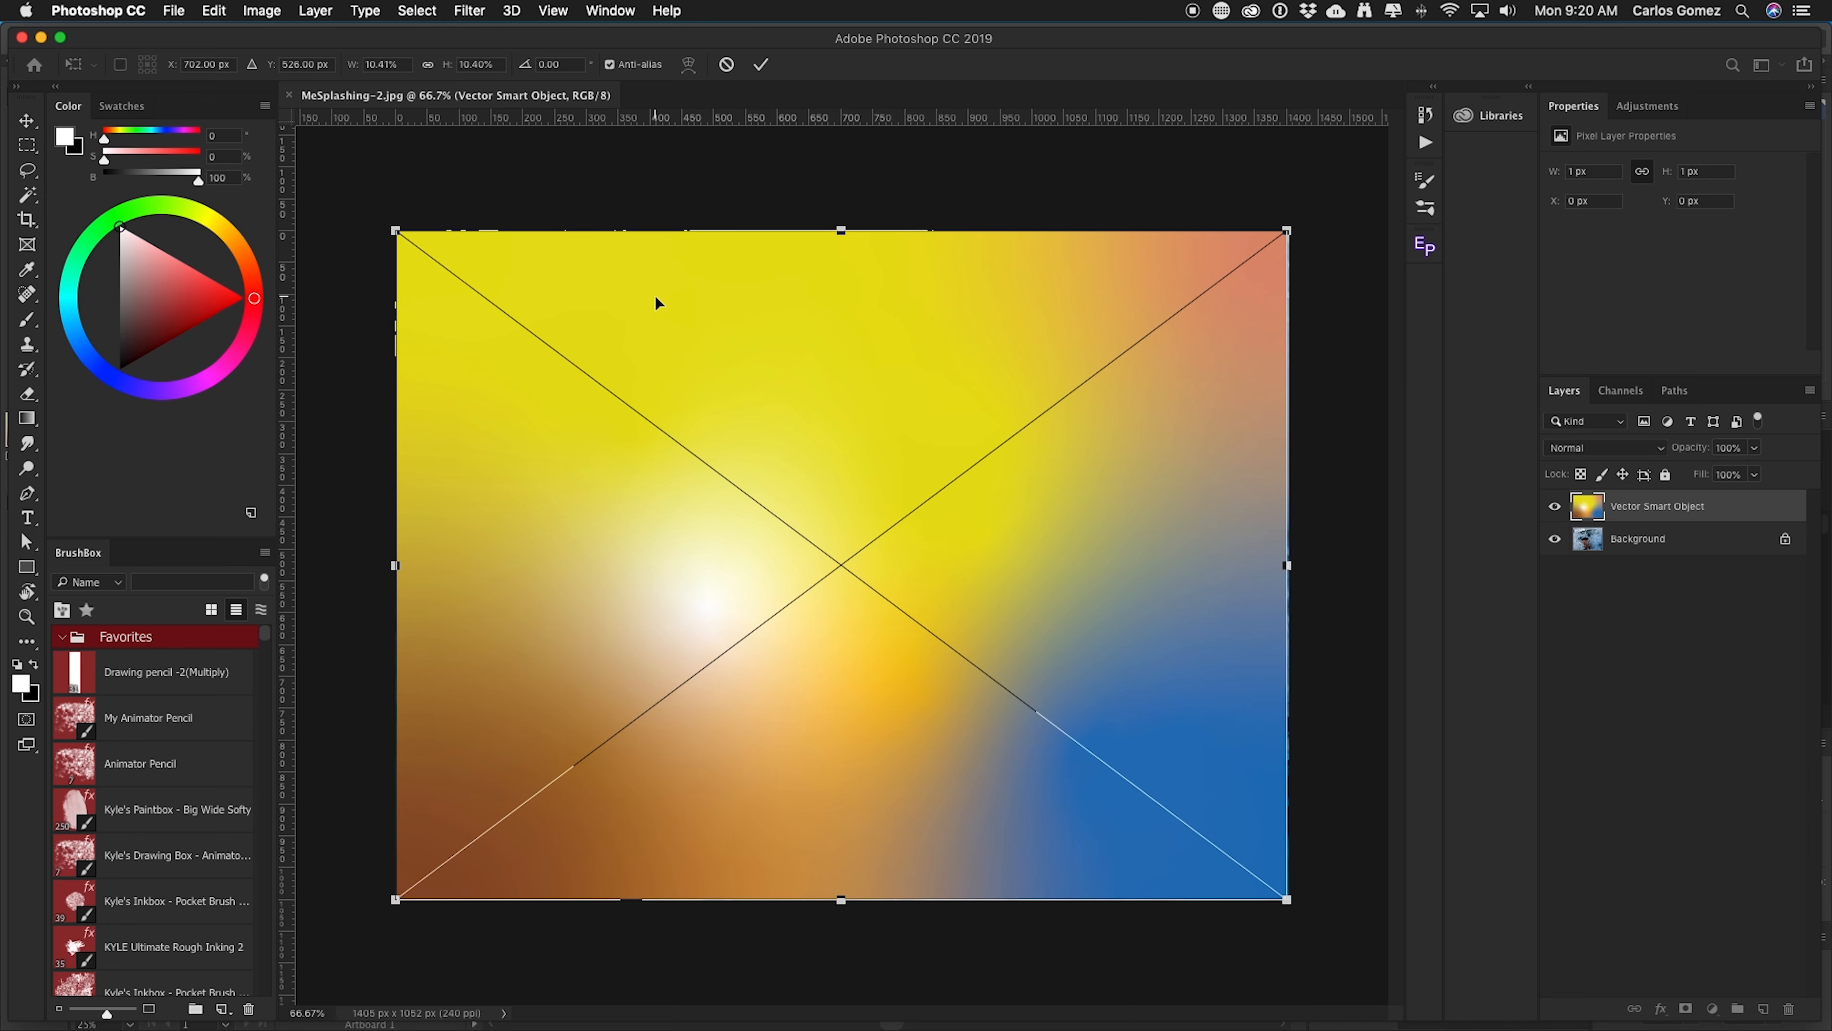
pyautogui.press('Return')
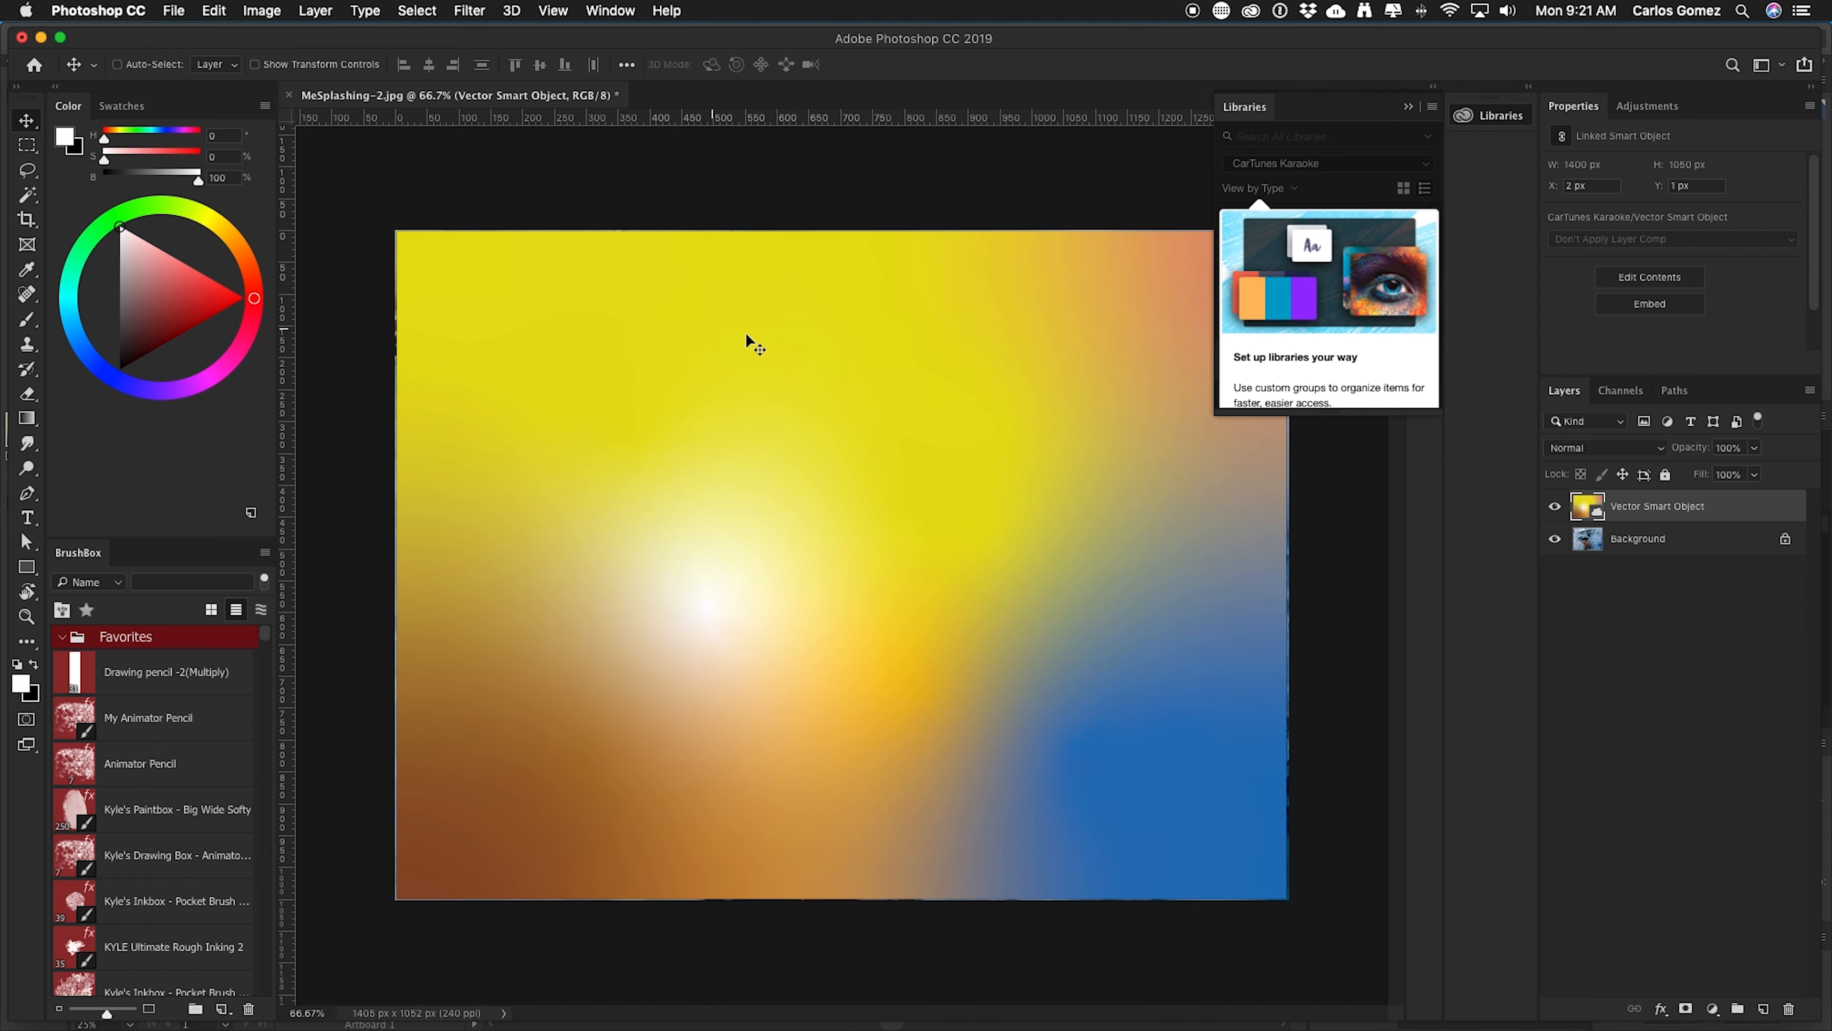
# Set the smart object layer's blend mode to Overlay.
pyautogui.click(1408, 108)
pyautogui.click(1699, 540)
pyautogui.click(1736, 506)
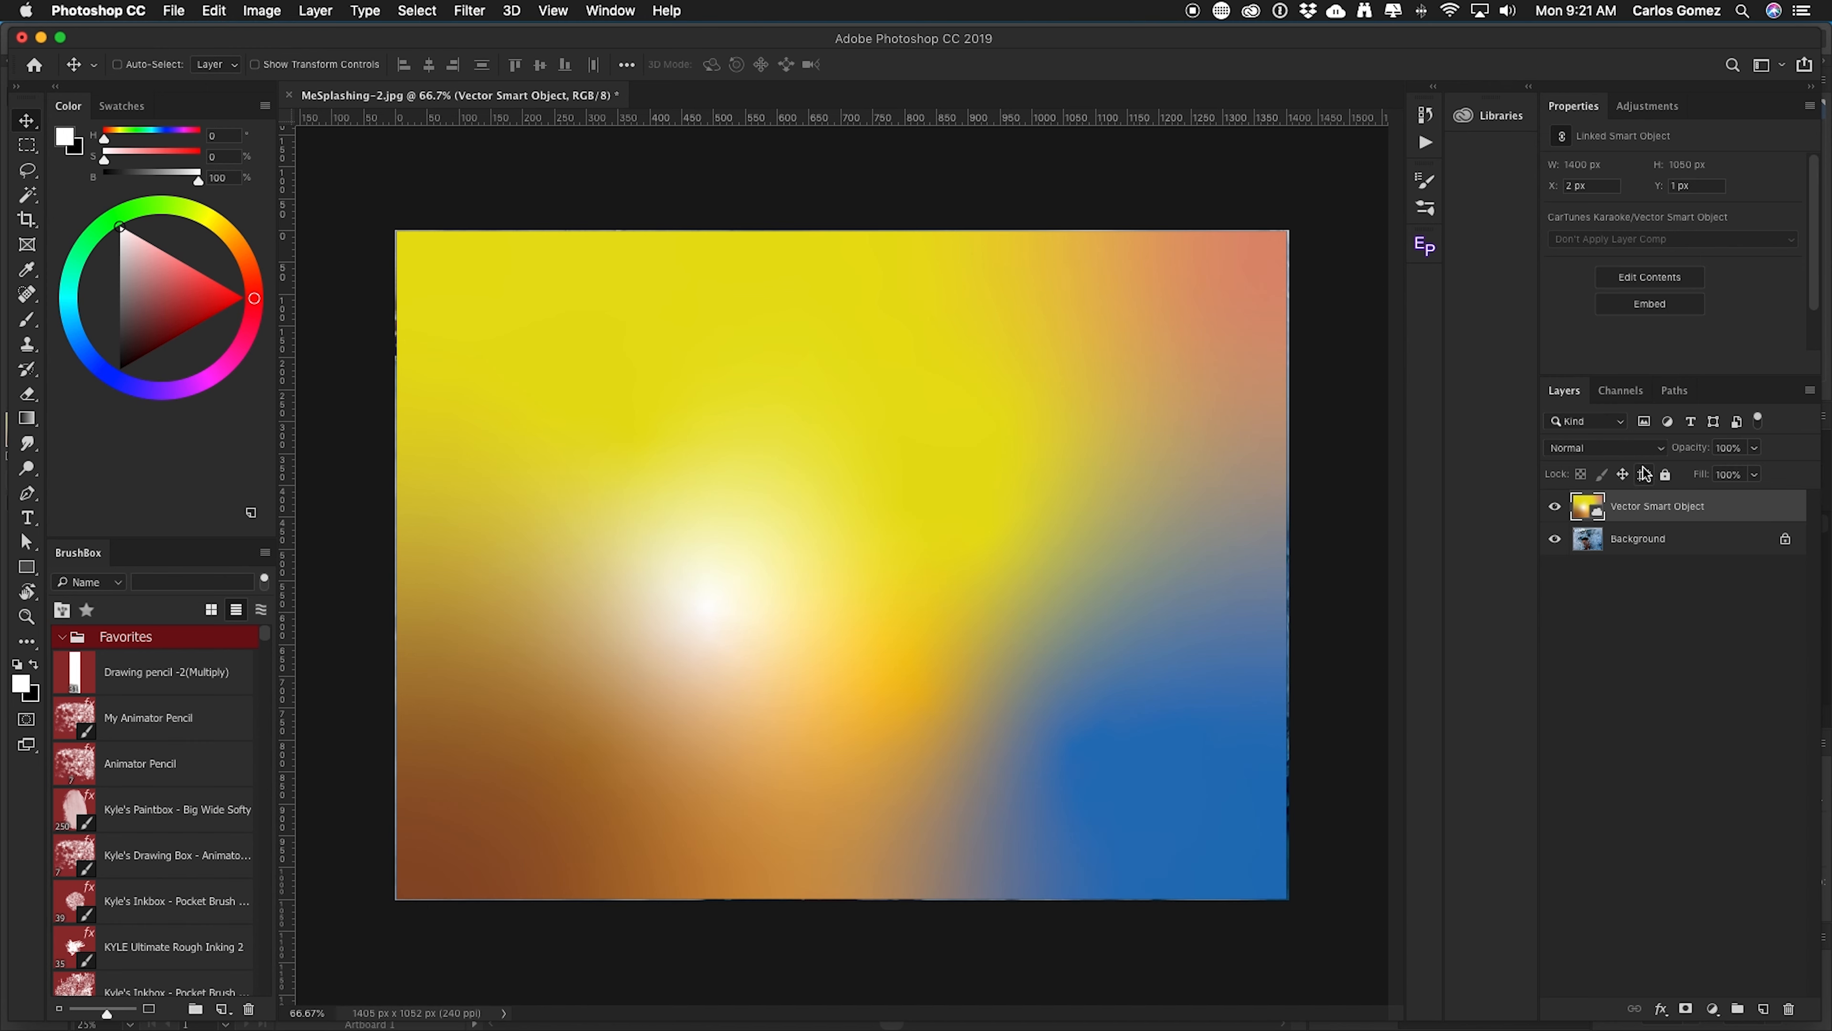
pyautogui.click(1657, 452)
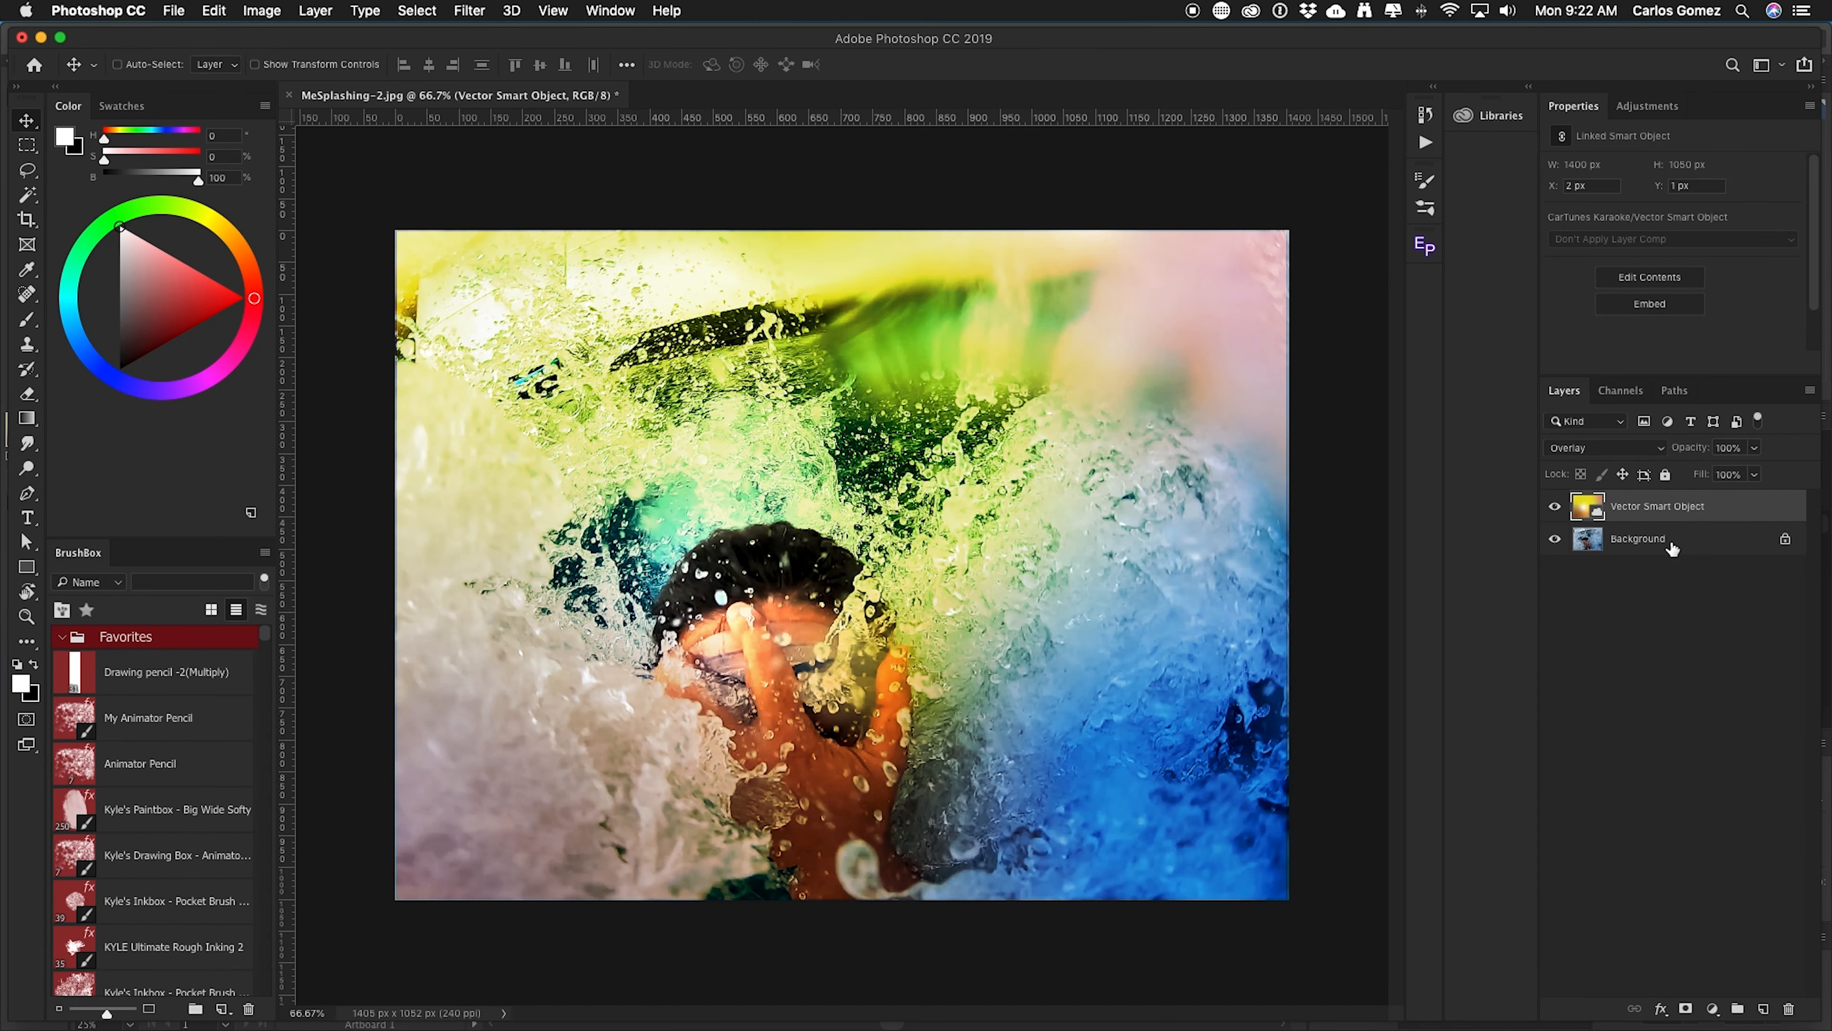
# Open the smart object's contents in Illustrator and close the original Untitled document.
pyautogui.doubleClick(1582, 505)
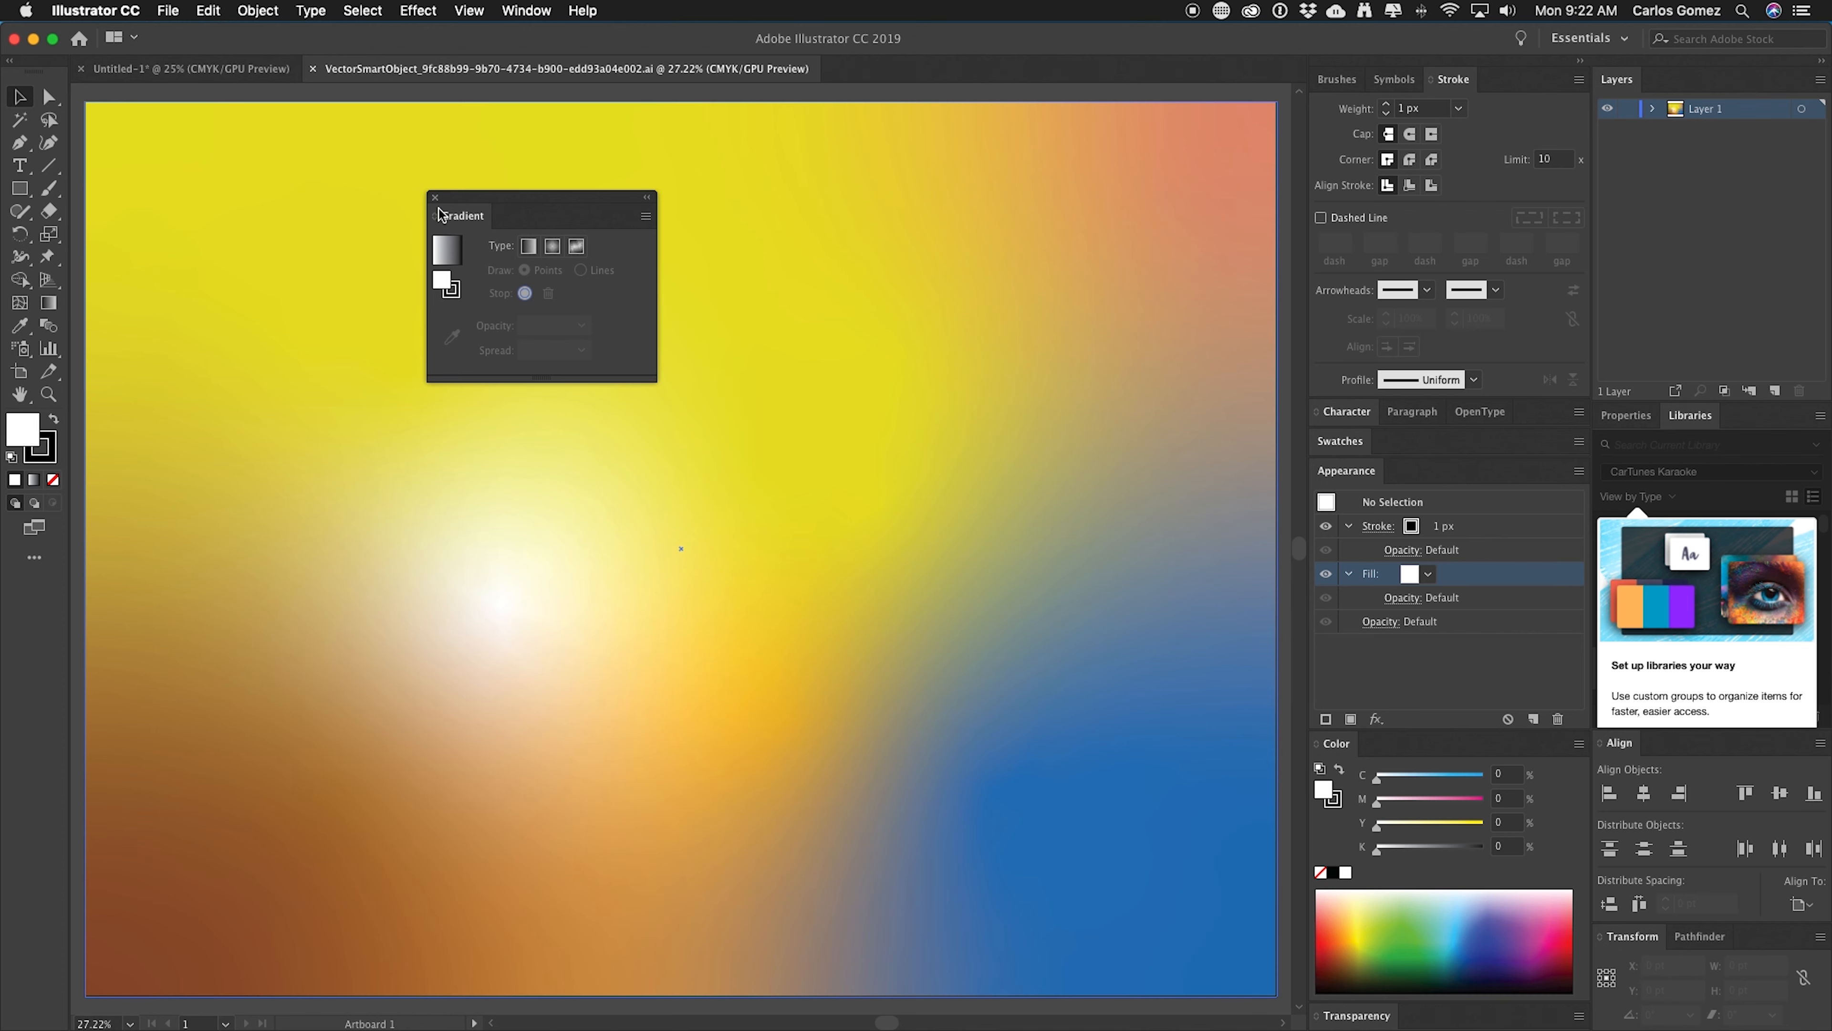
pyautogui.click(191, 71)
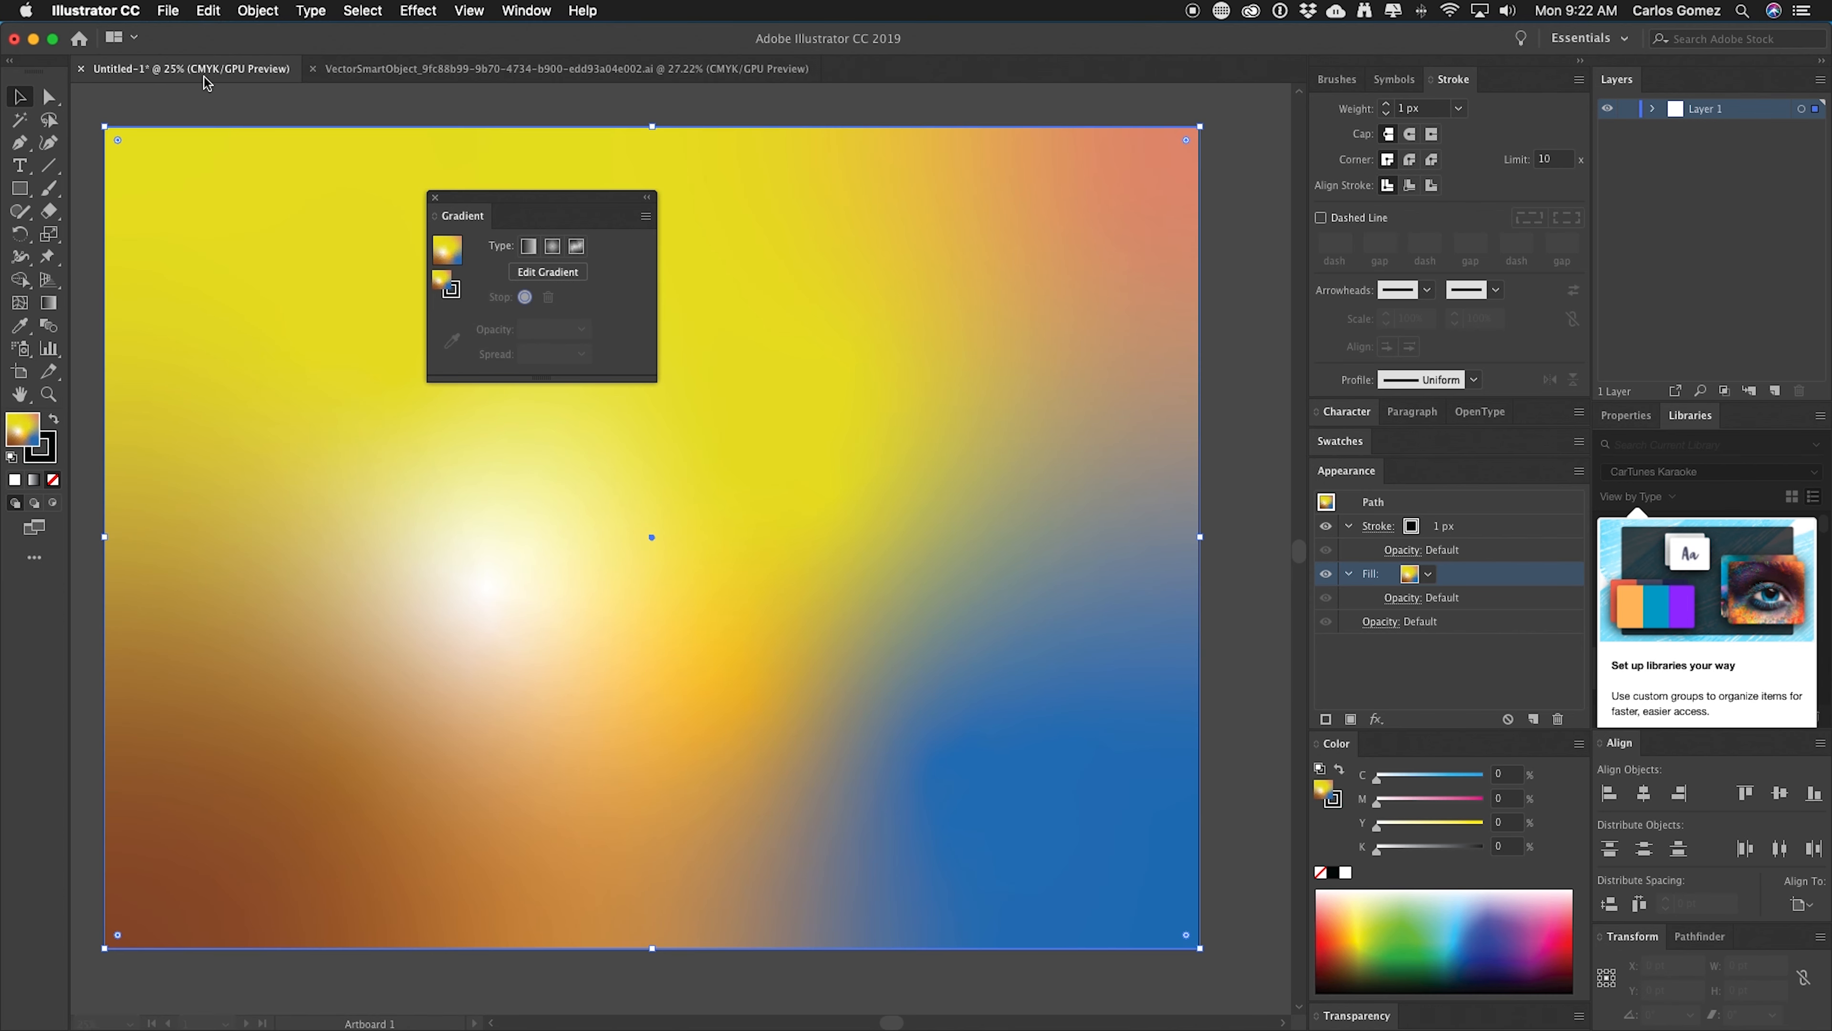
pyautogui.click(377, 73)
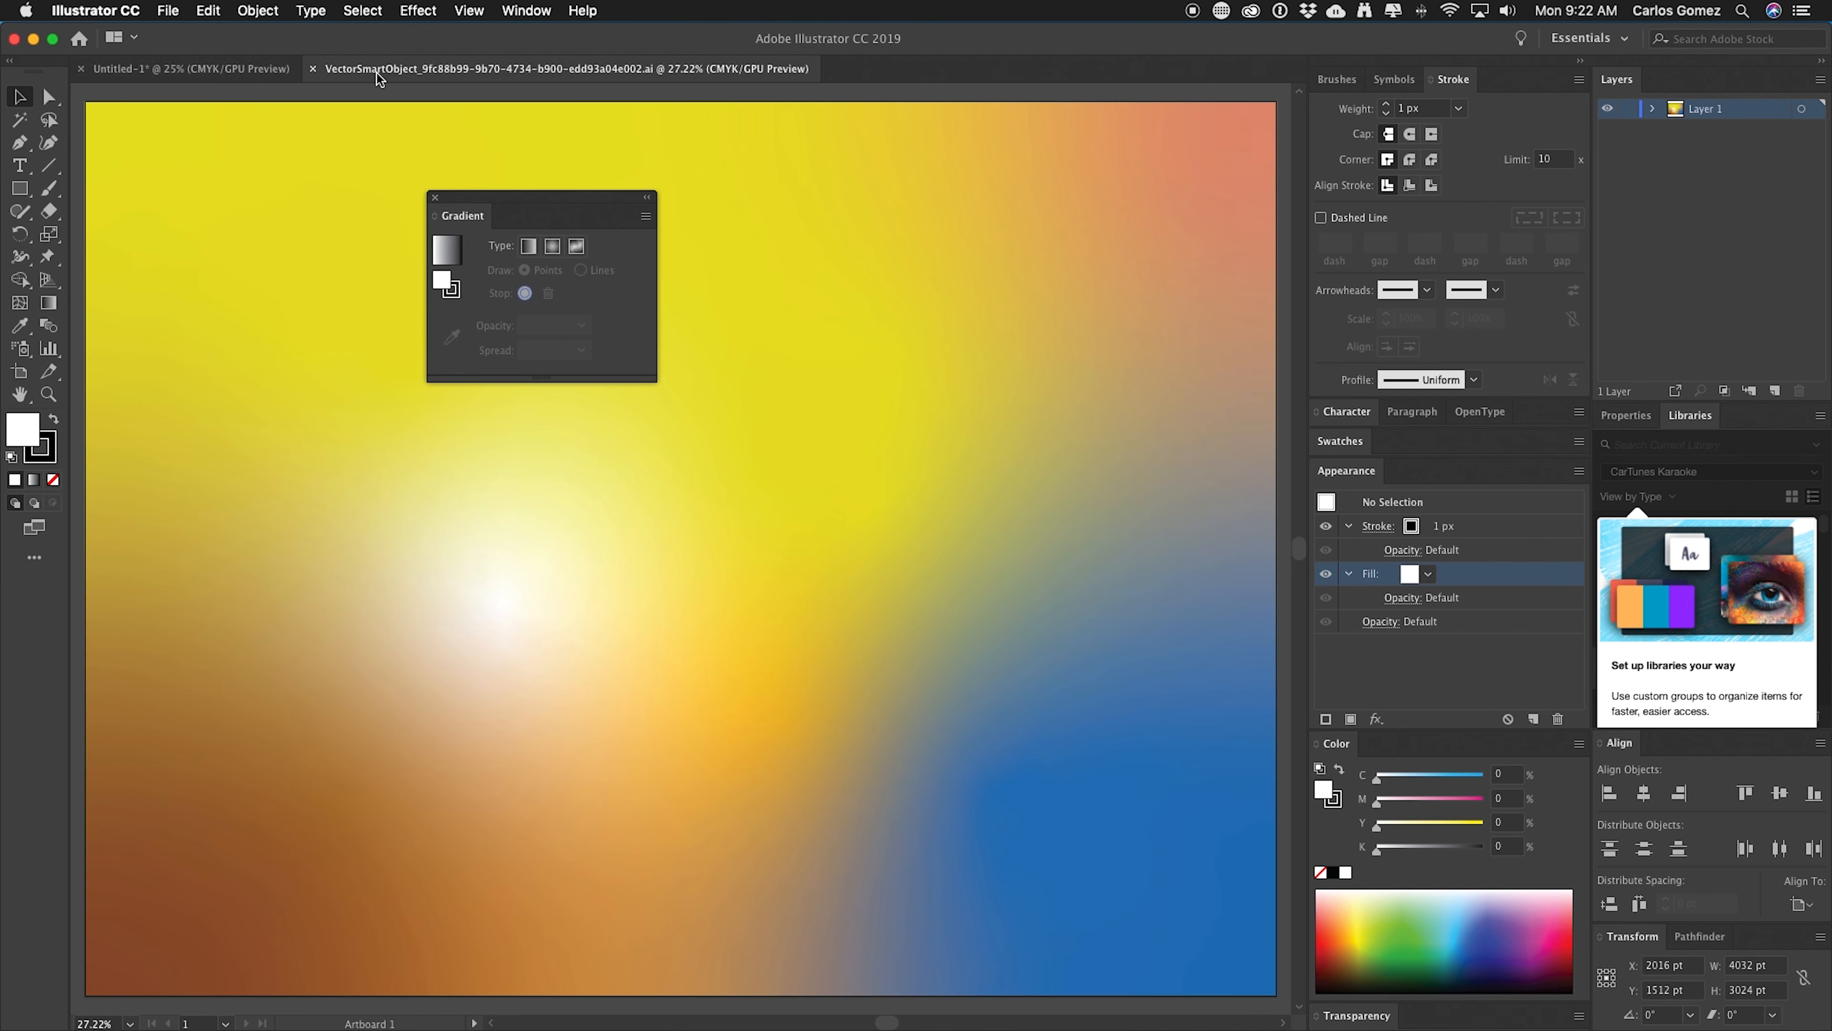
pyautogui.click(177, 72)
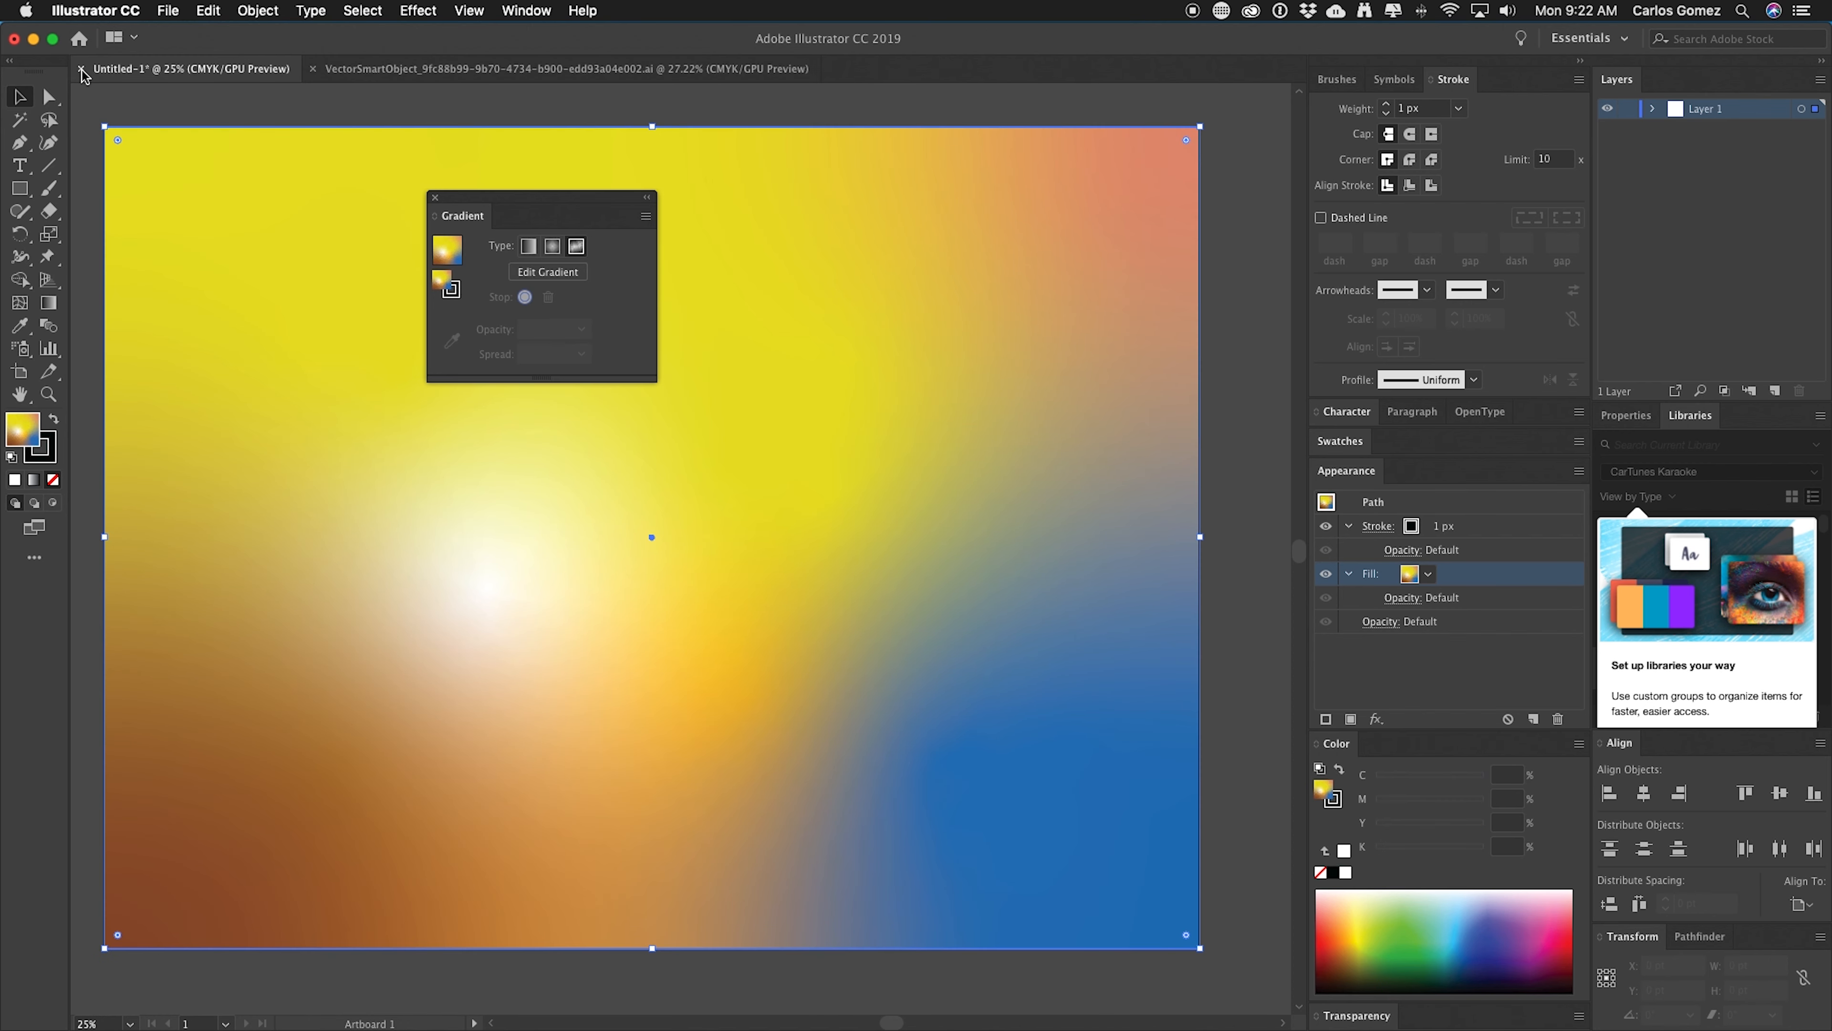
pyautogui.click(82, 70)
pyautogui.click(938, 575)
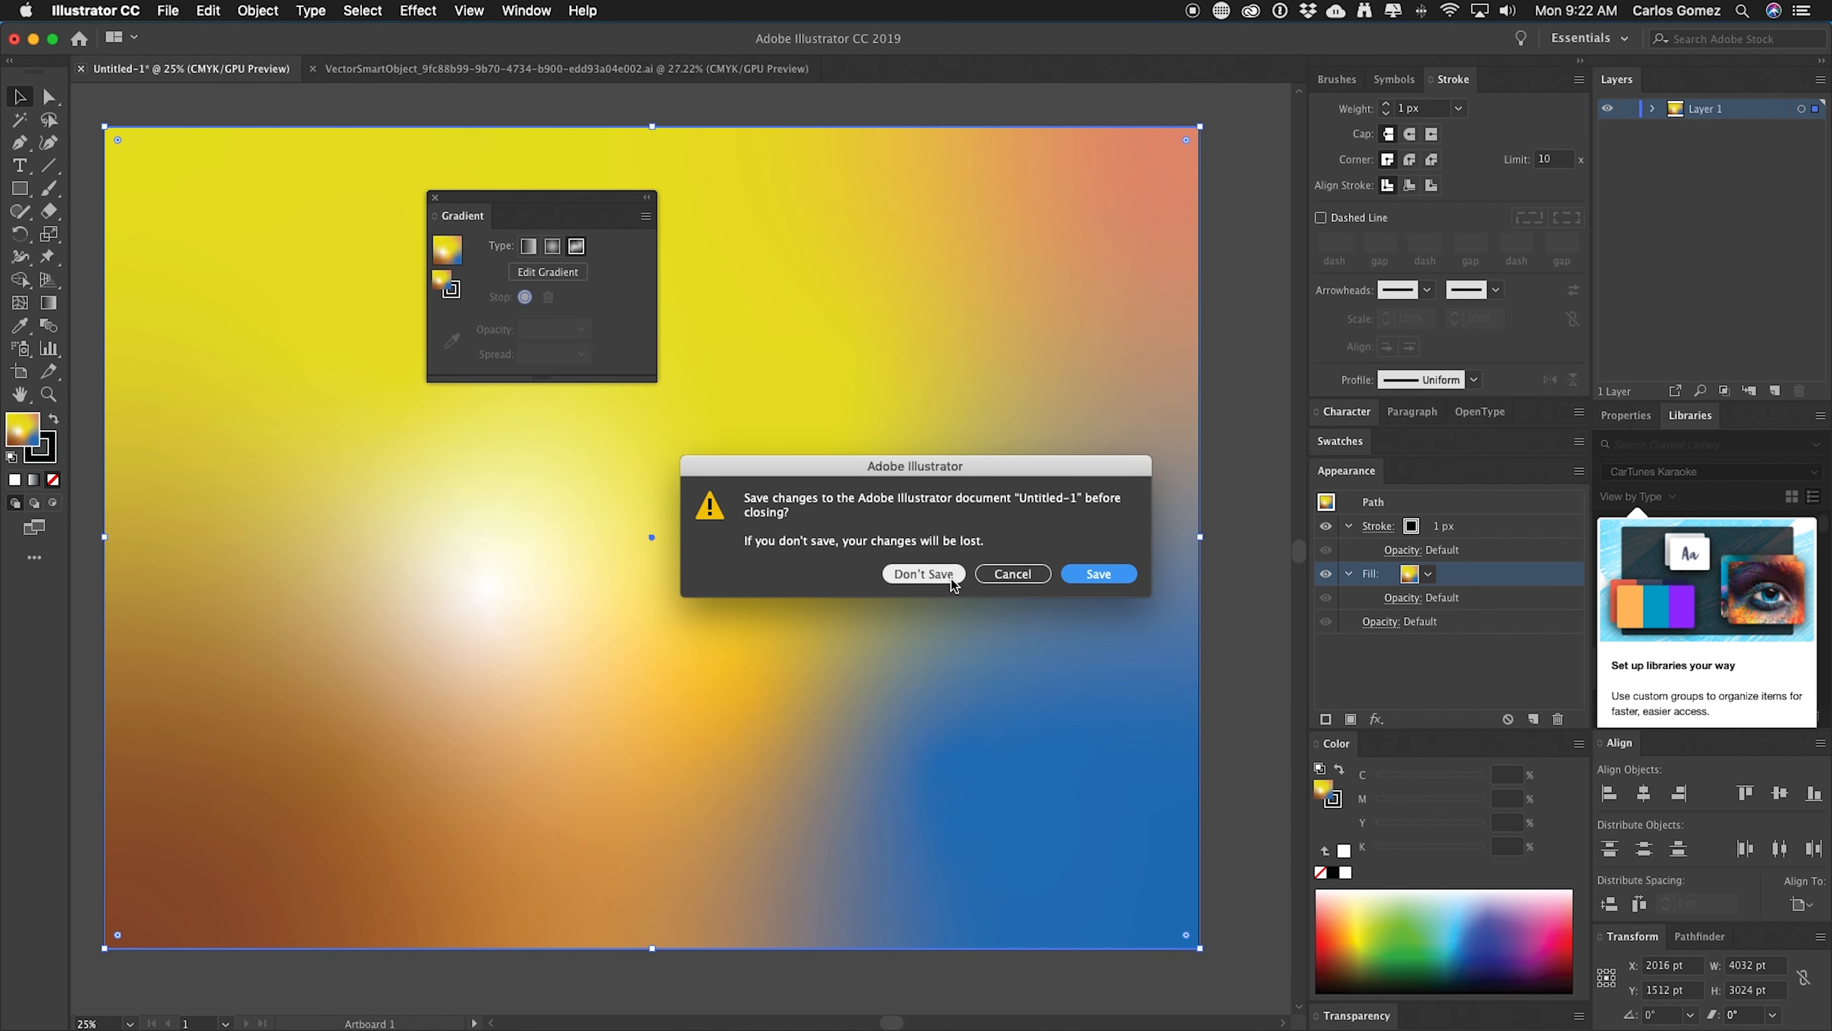
# Dock the Gradient panel, select the rectangle and move the white freeform color point slightly down.
pyautogui.click(540, 196)
pyautogui.moveTo(540, 196)
pyautogui.mouseDown()
pyautogui.moveTo(1436, 245)
pyautogui.moveTo(1331, 285)
pyautogui.mouseUp()
pyautogui.click(47, 307)
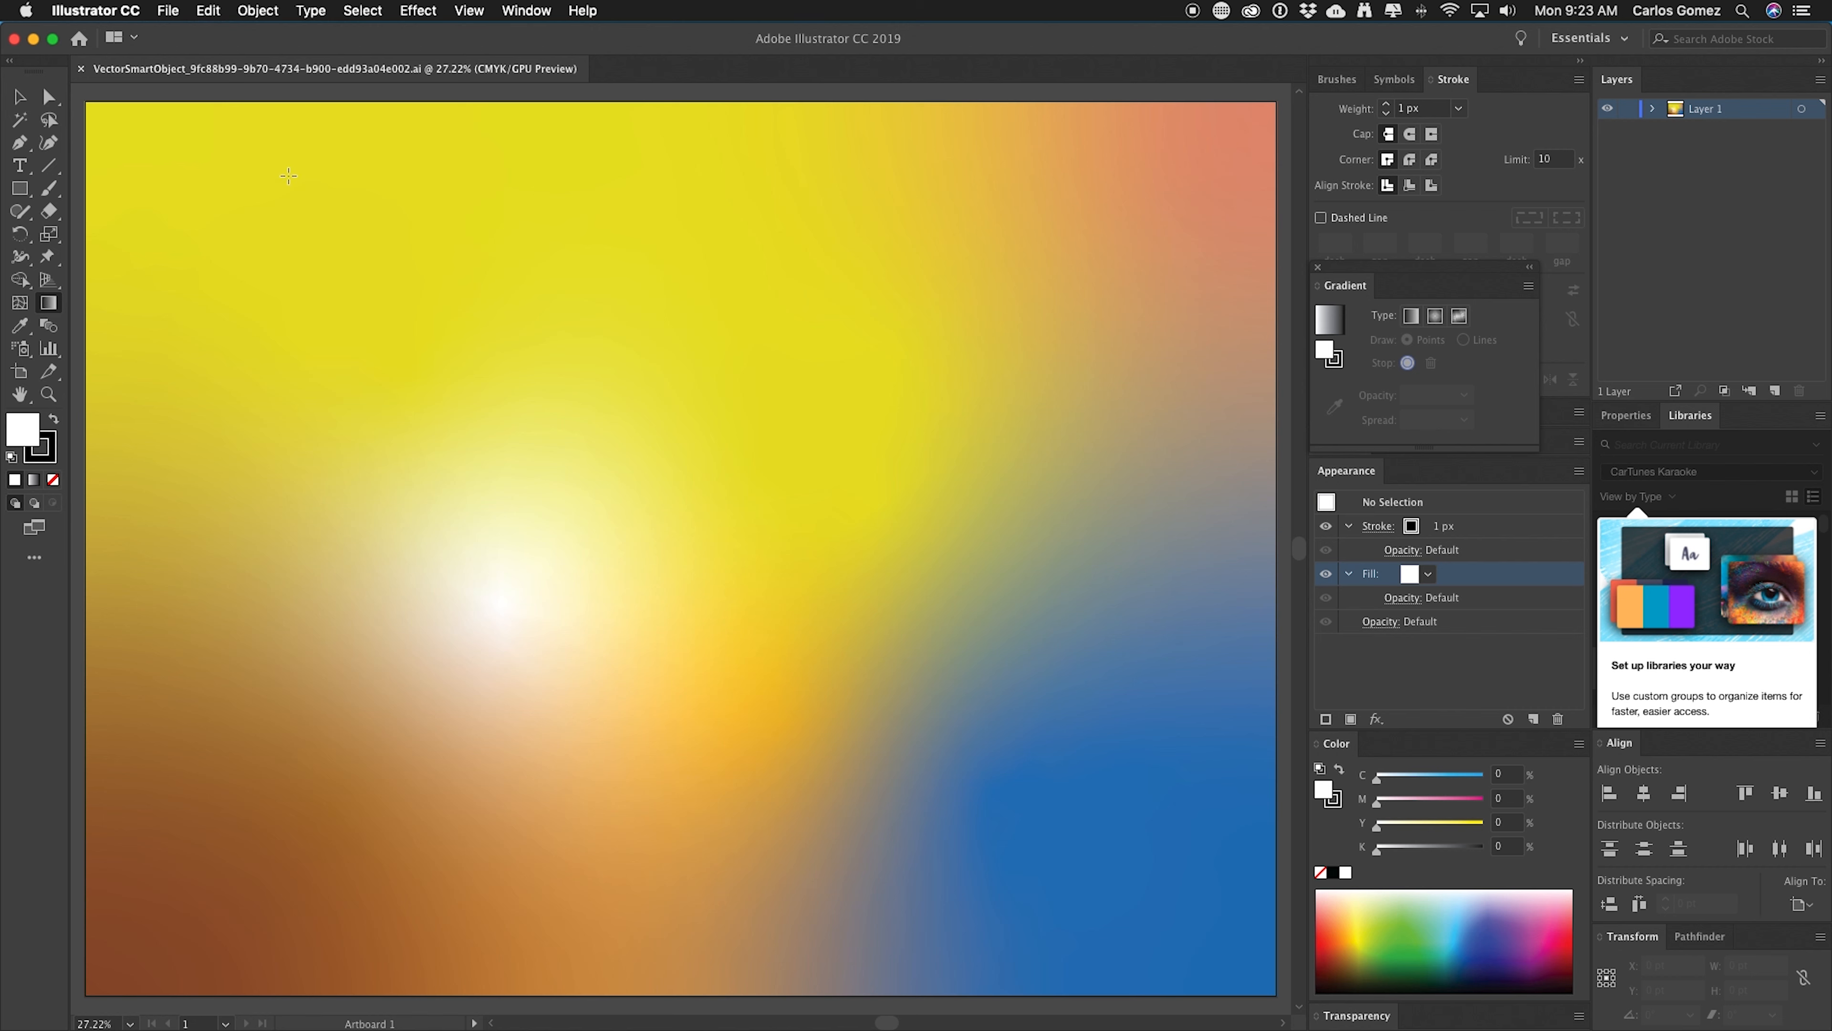
pyautogui.click(24, 104)
pyautogui.click(135, 186)
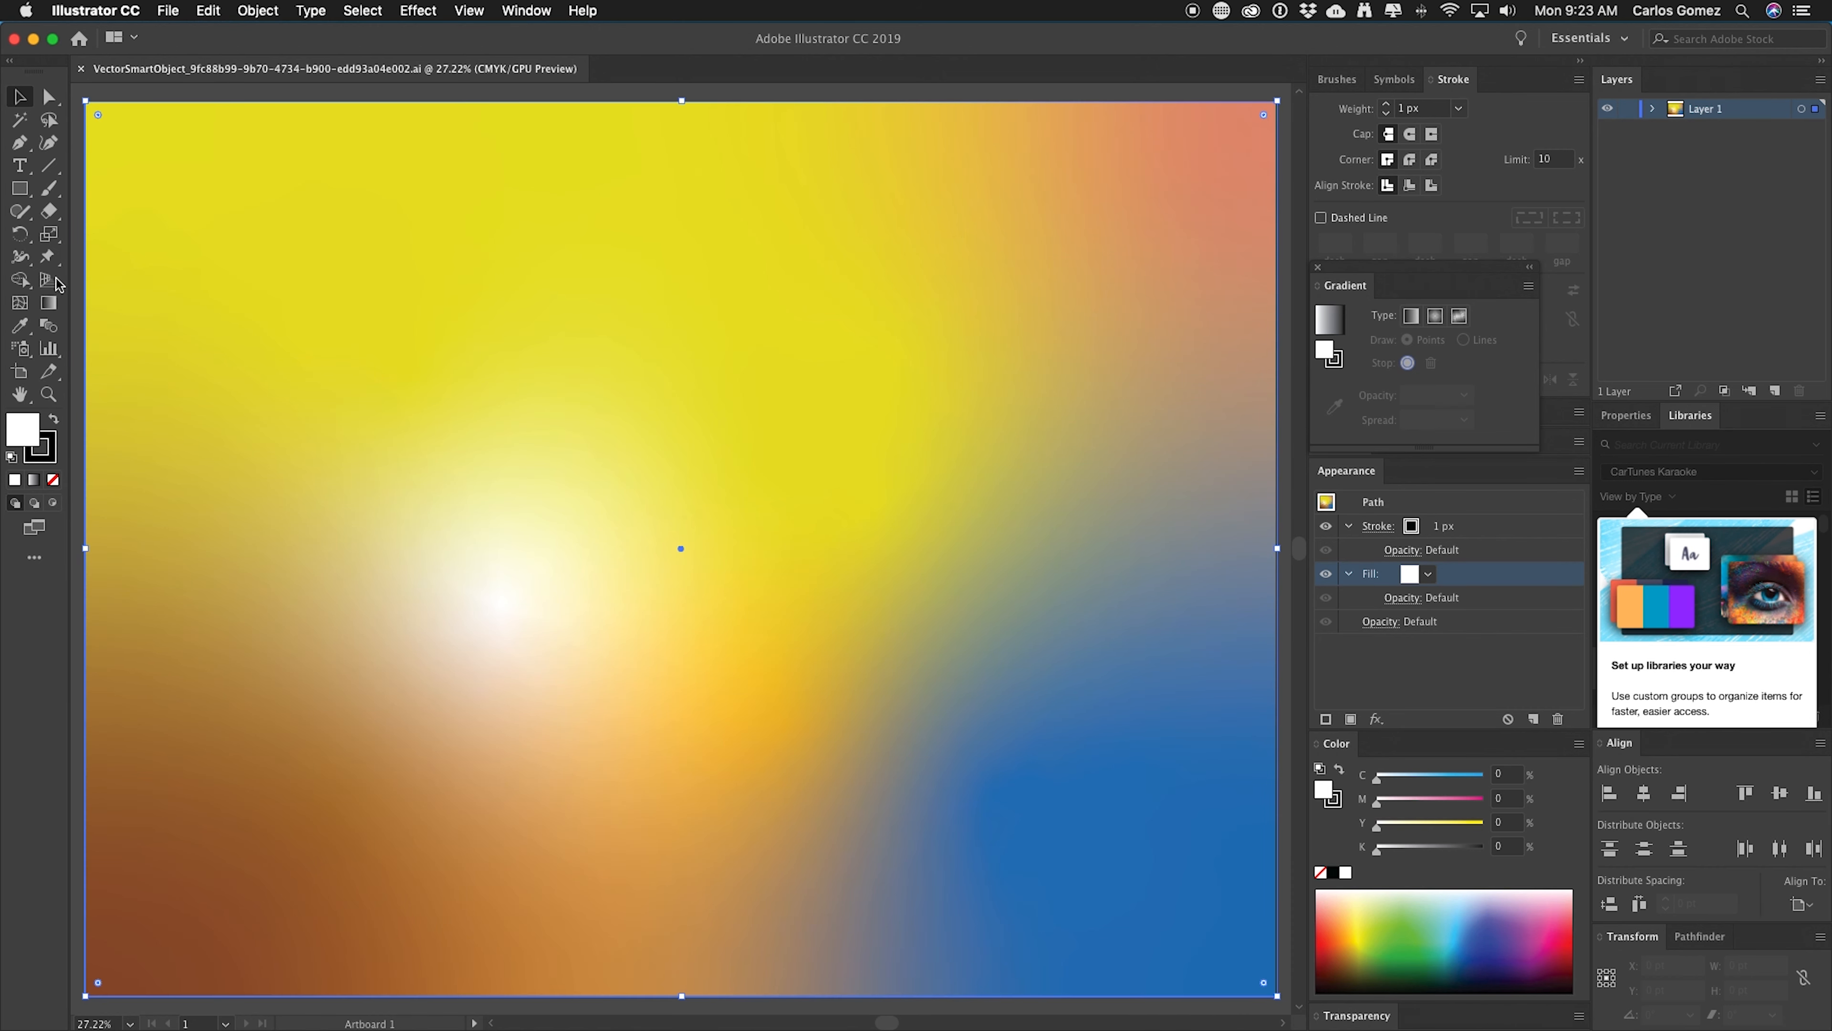
pyautogui.click(51, 310)
pyautogui.click(52, 309)
pyautogui.moveTo(500, 606)
pyautogui.moveTo(501, 608); pyautogui.dragTo(533, 720)
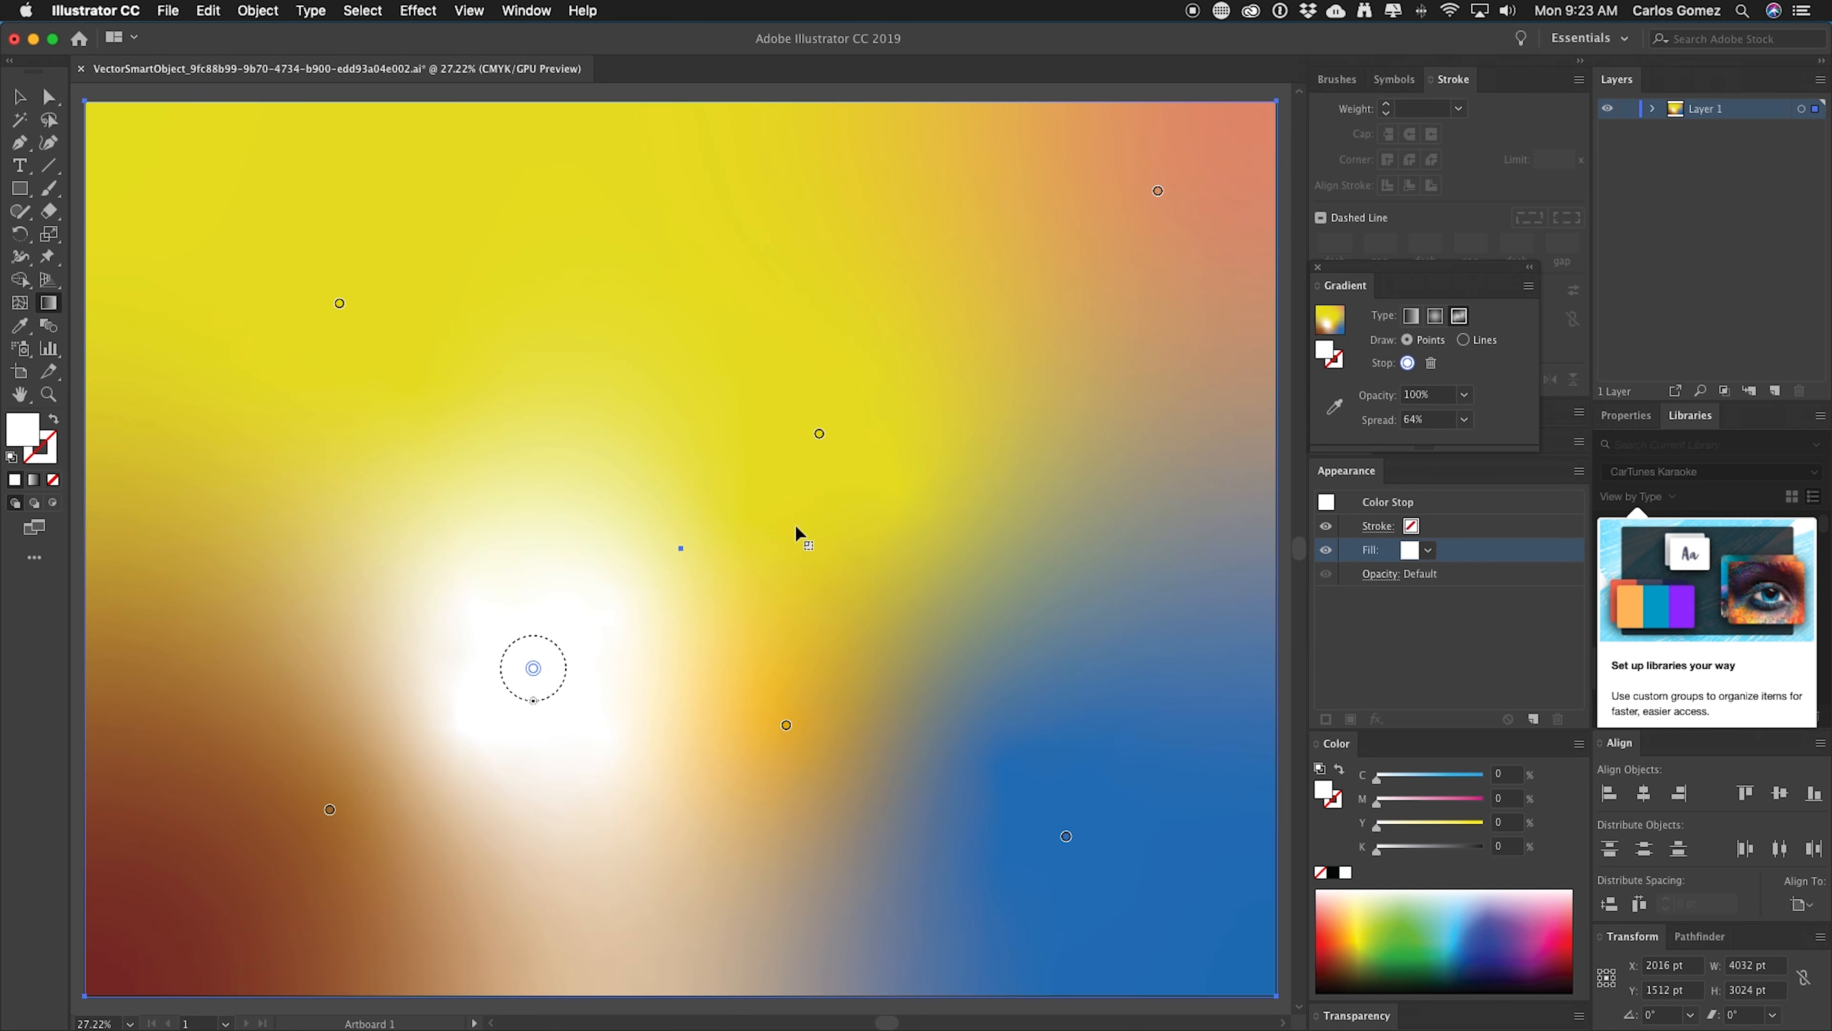
# Recolor the bottom-left color point to dark blue (C 100, M 96.86, Y 6.67, K 6.27).
pyautogui.doubleClick(330, 812)
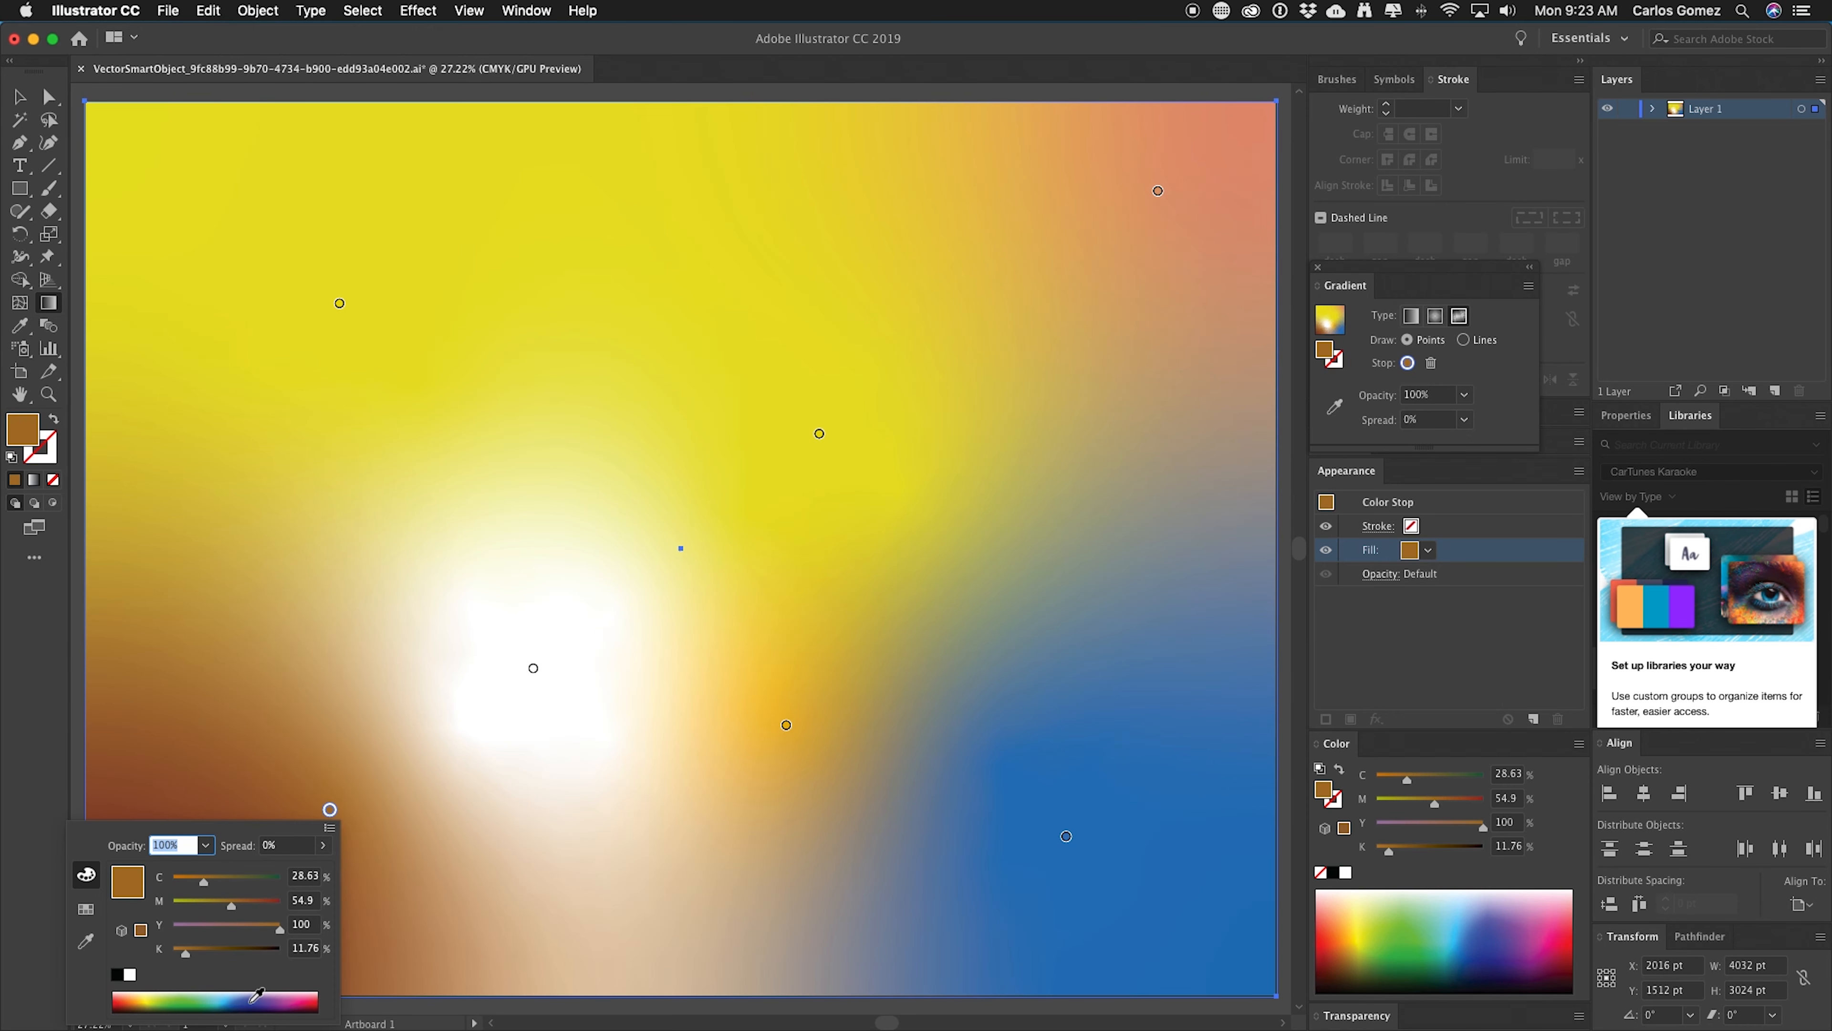
pyautogui.click(252, 999)
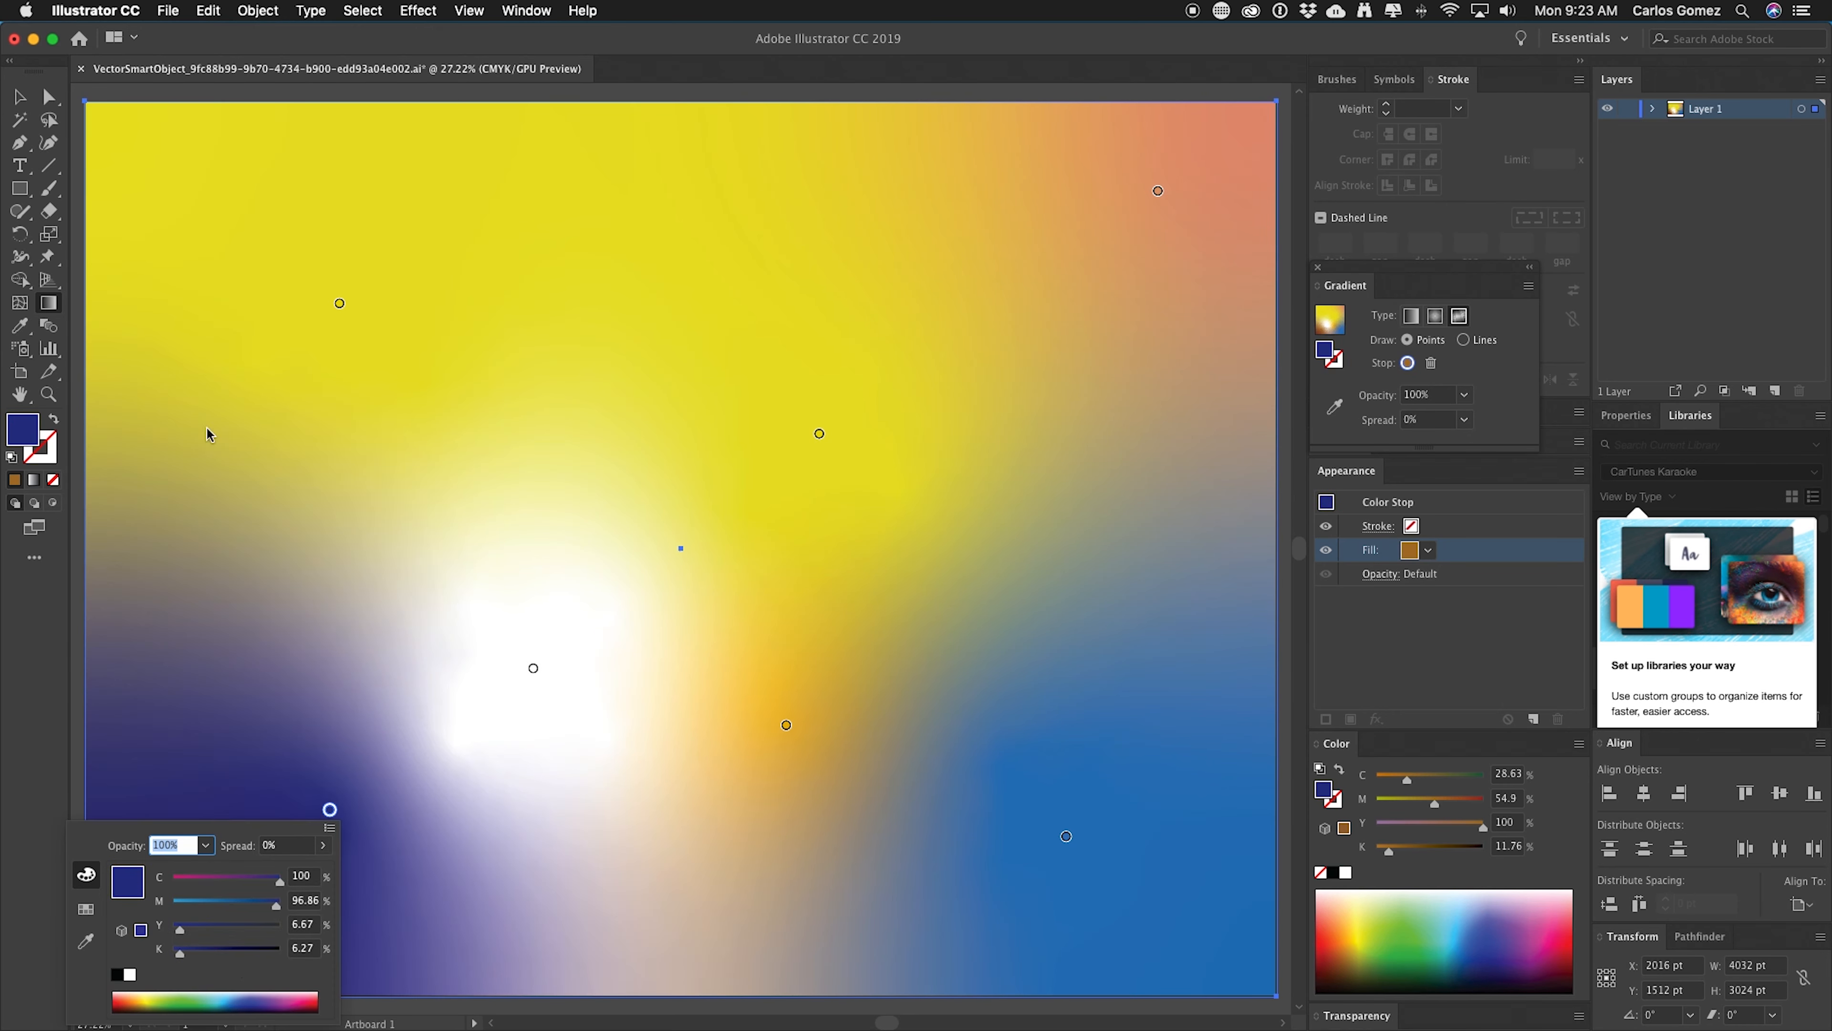
# Save the edited smart object file and return to Photoshop.
pyautogui.click(169, 12)
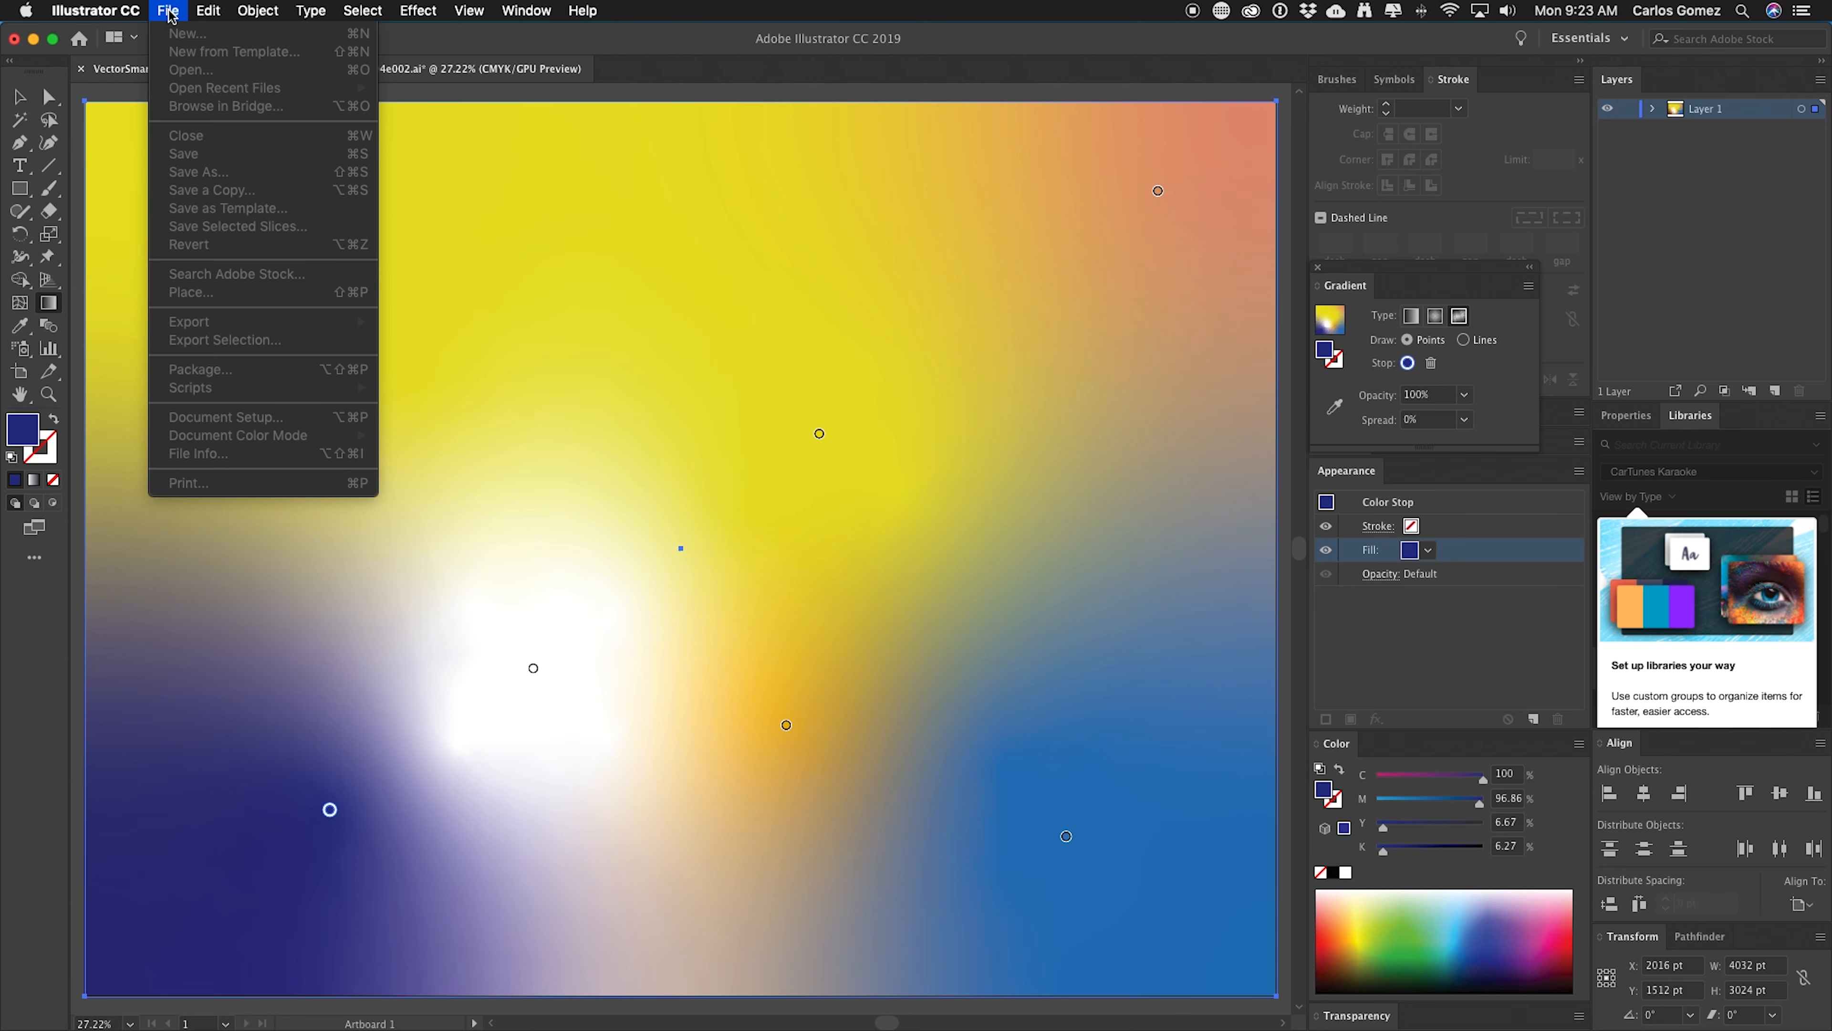
pyautogui.click(169, 11)
pyautogui.click(169, 11)
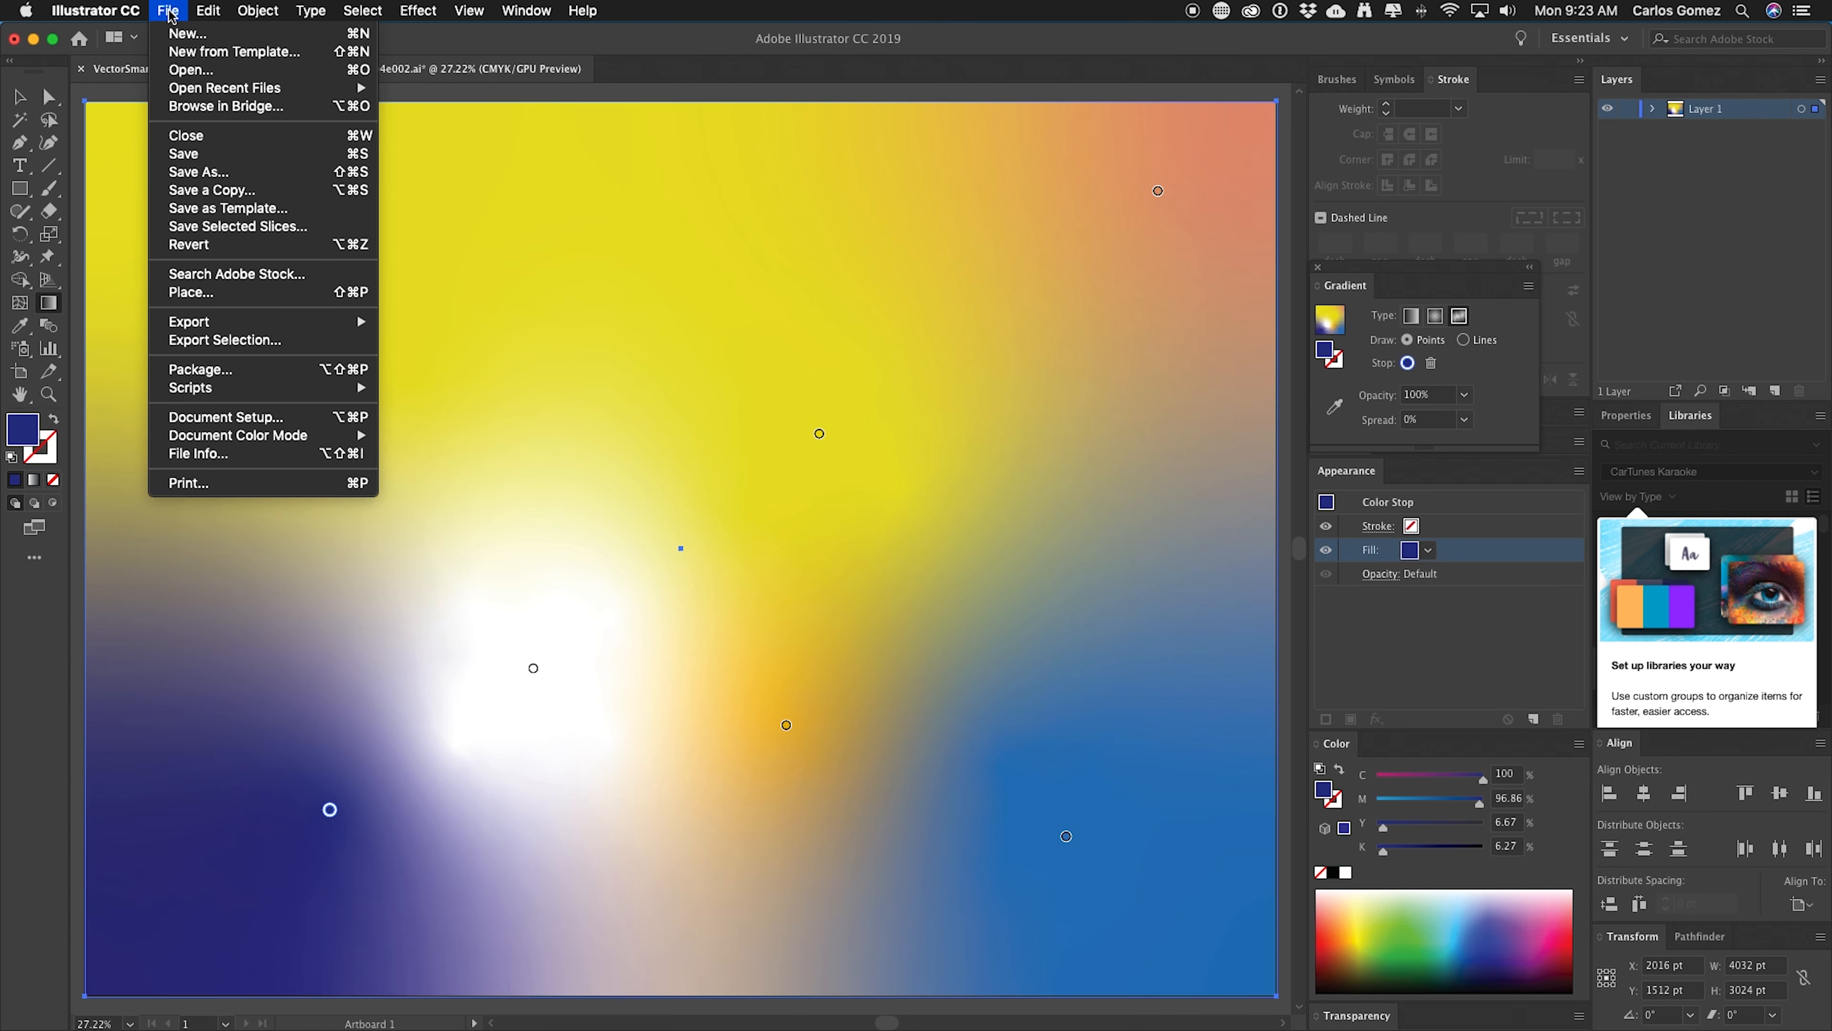
pyautogui.click(209, 162)
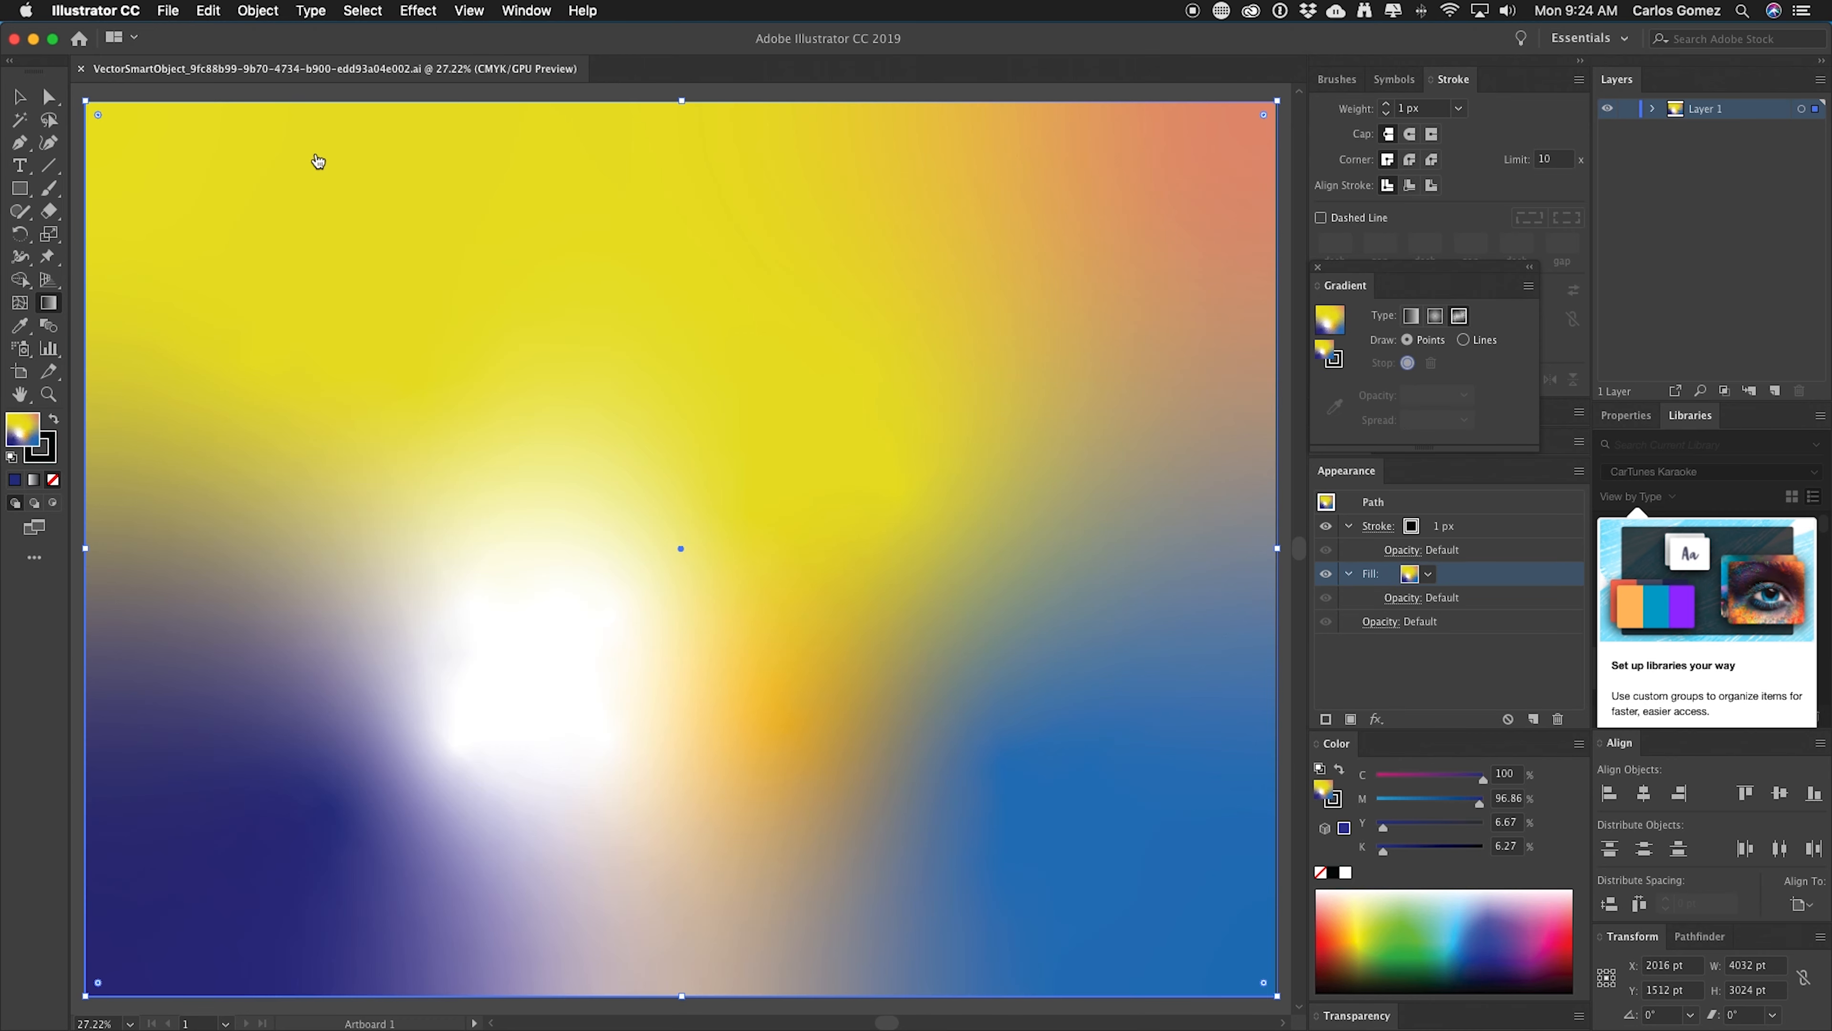
pyautogui.press('super+Tab')
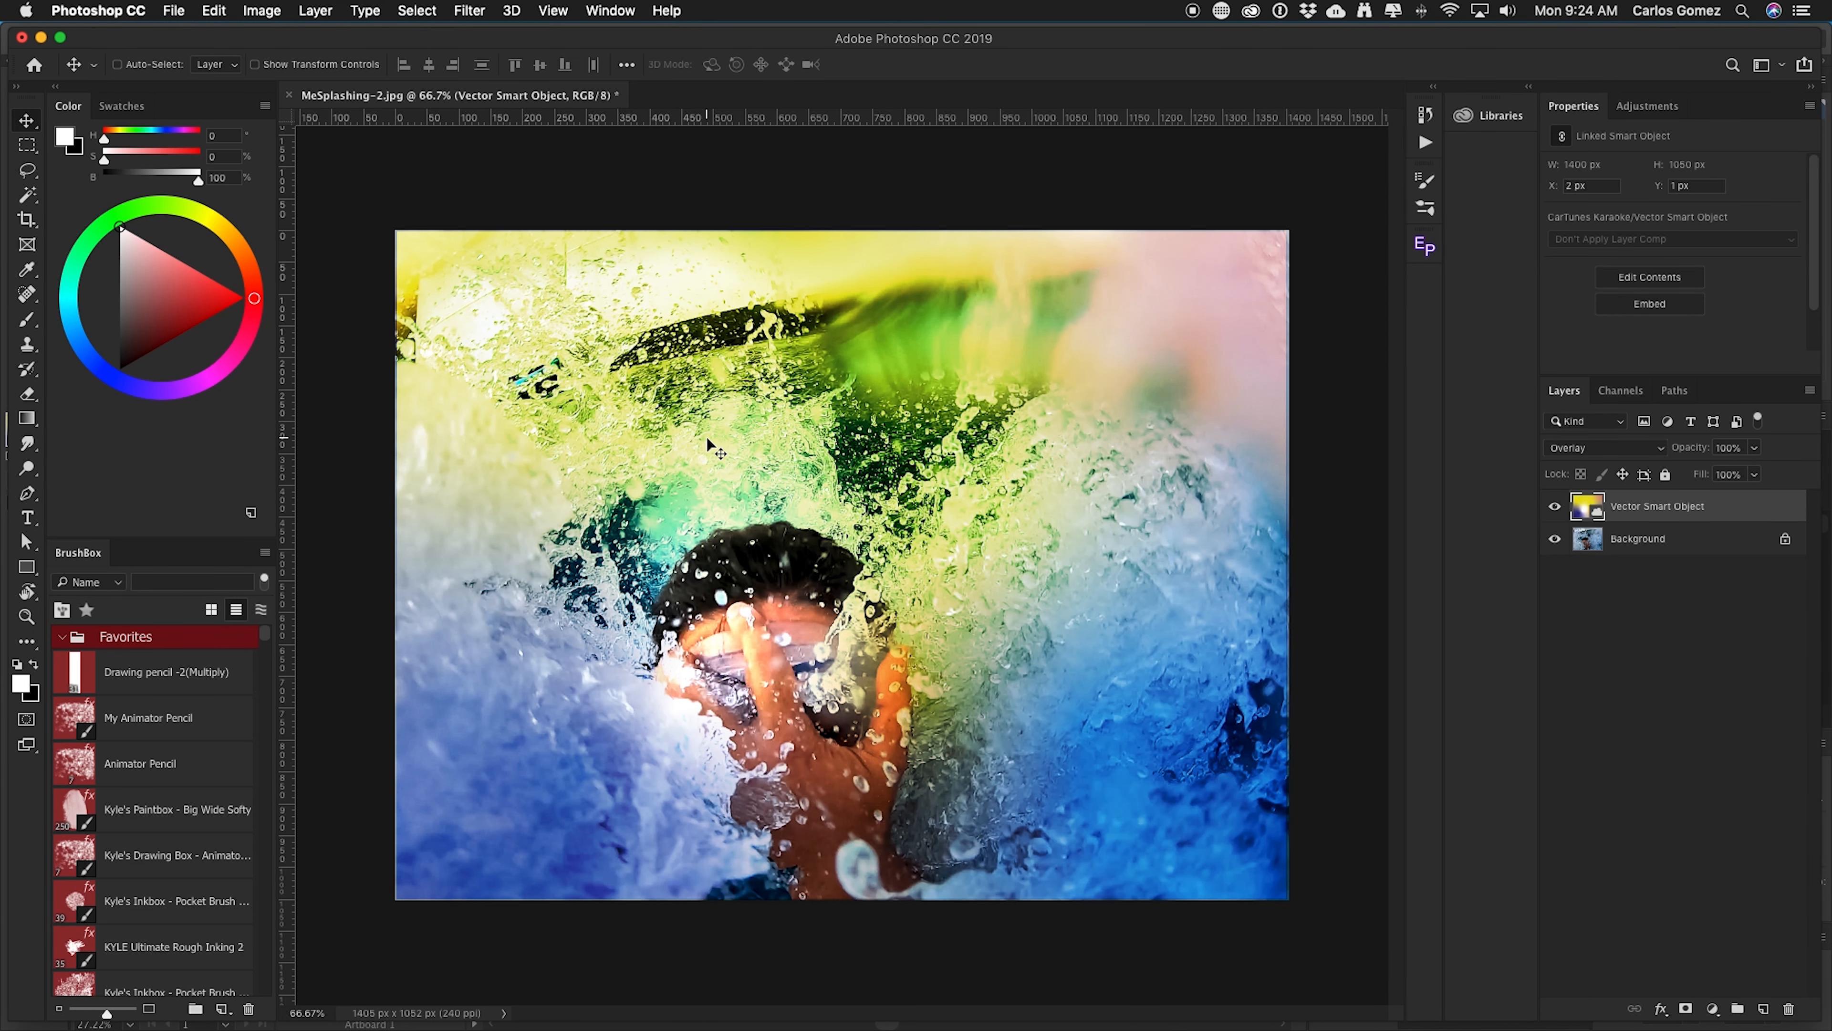
pyautogui.press('super')
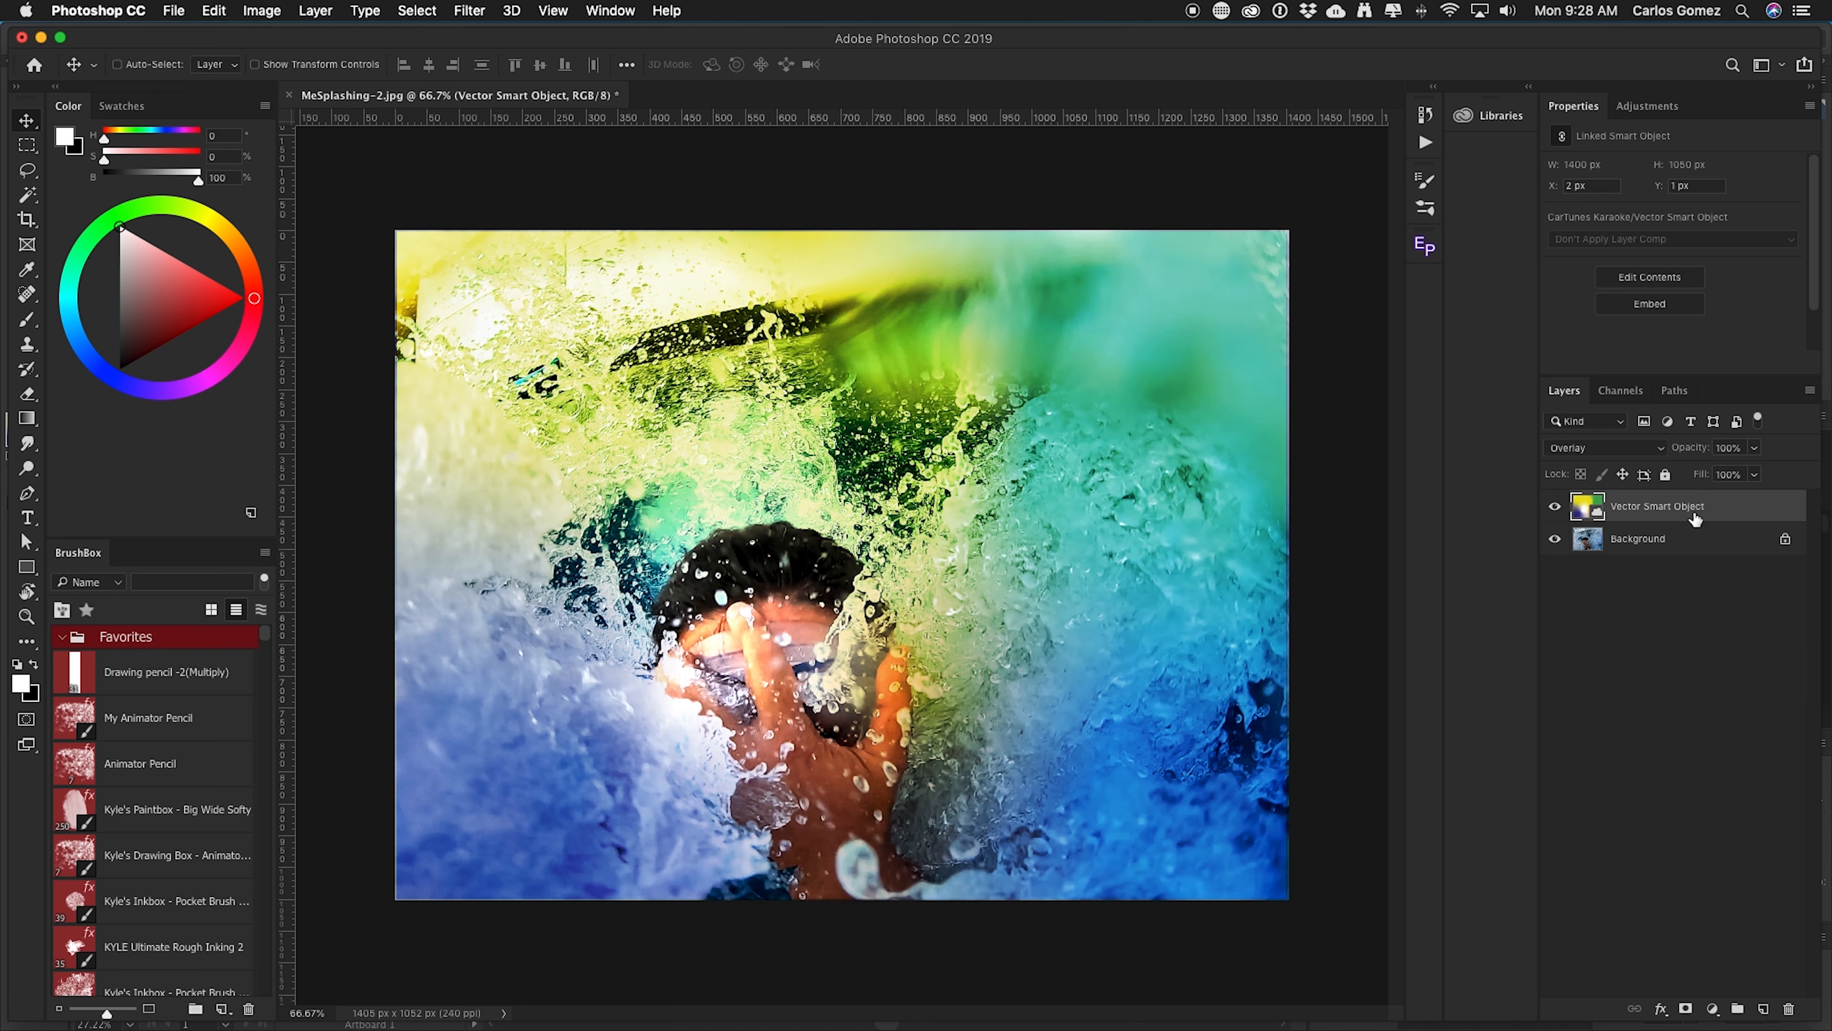
# Add a layer mask to the smart object and paint black over the boy's face and hand with the Brush.
pyautogui.click(1686, 1009)
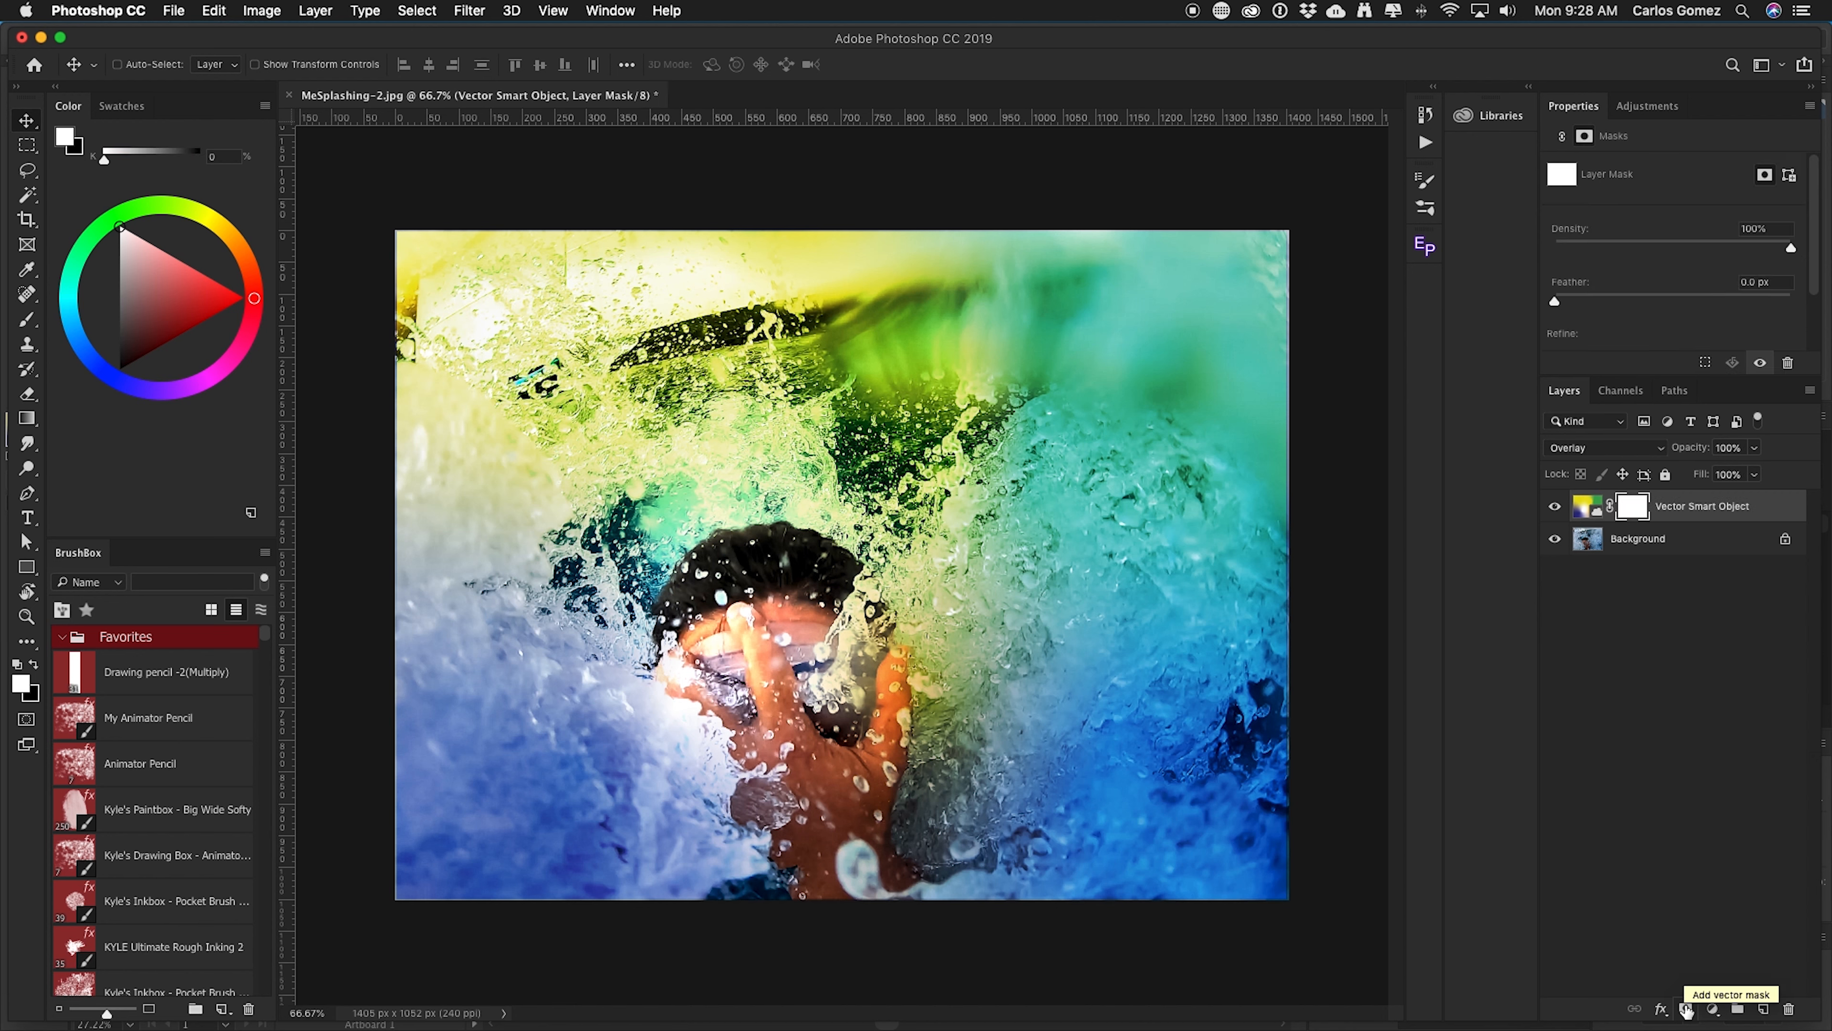
pyautogui.press('b')
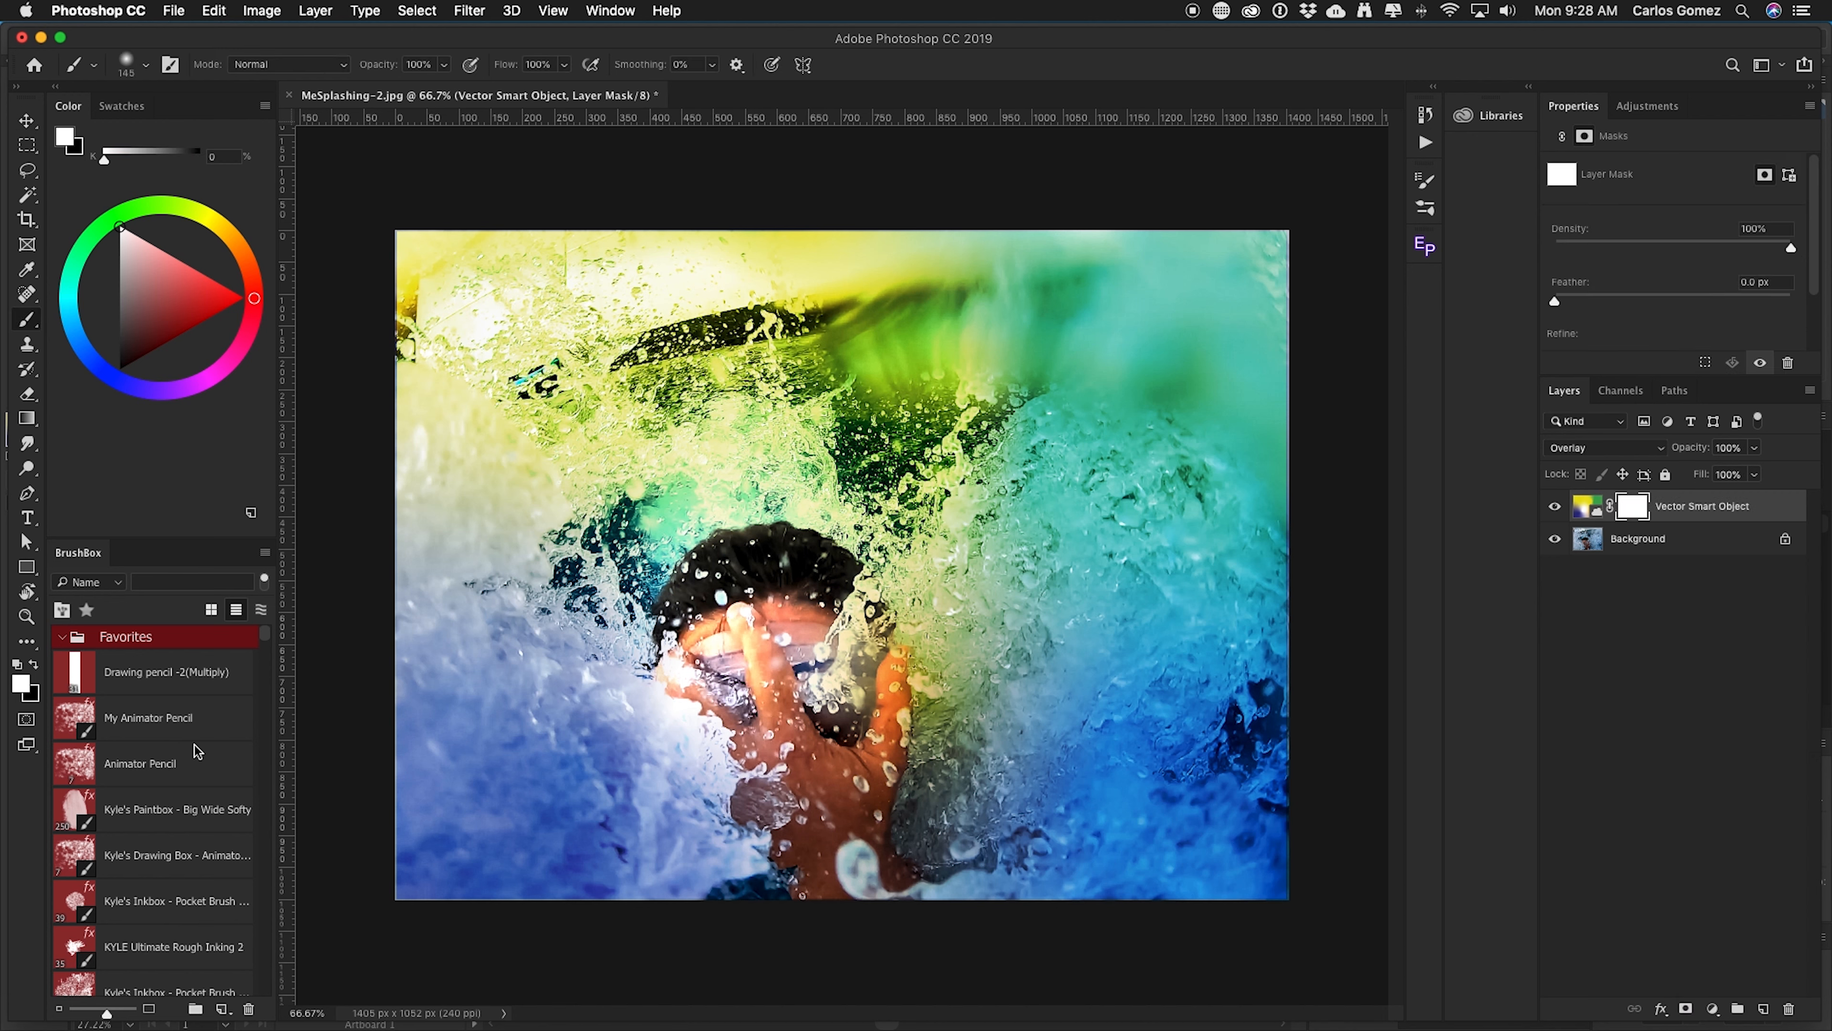
pyautogui.click(37, 665)
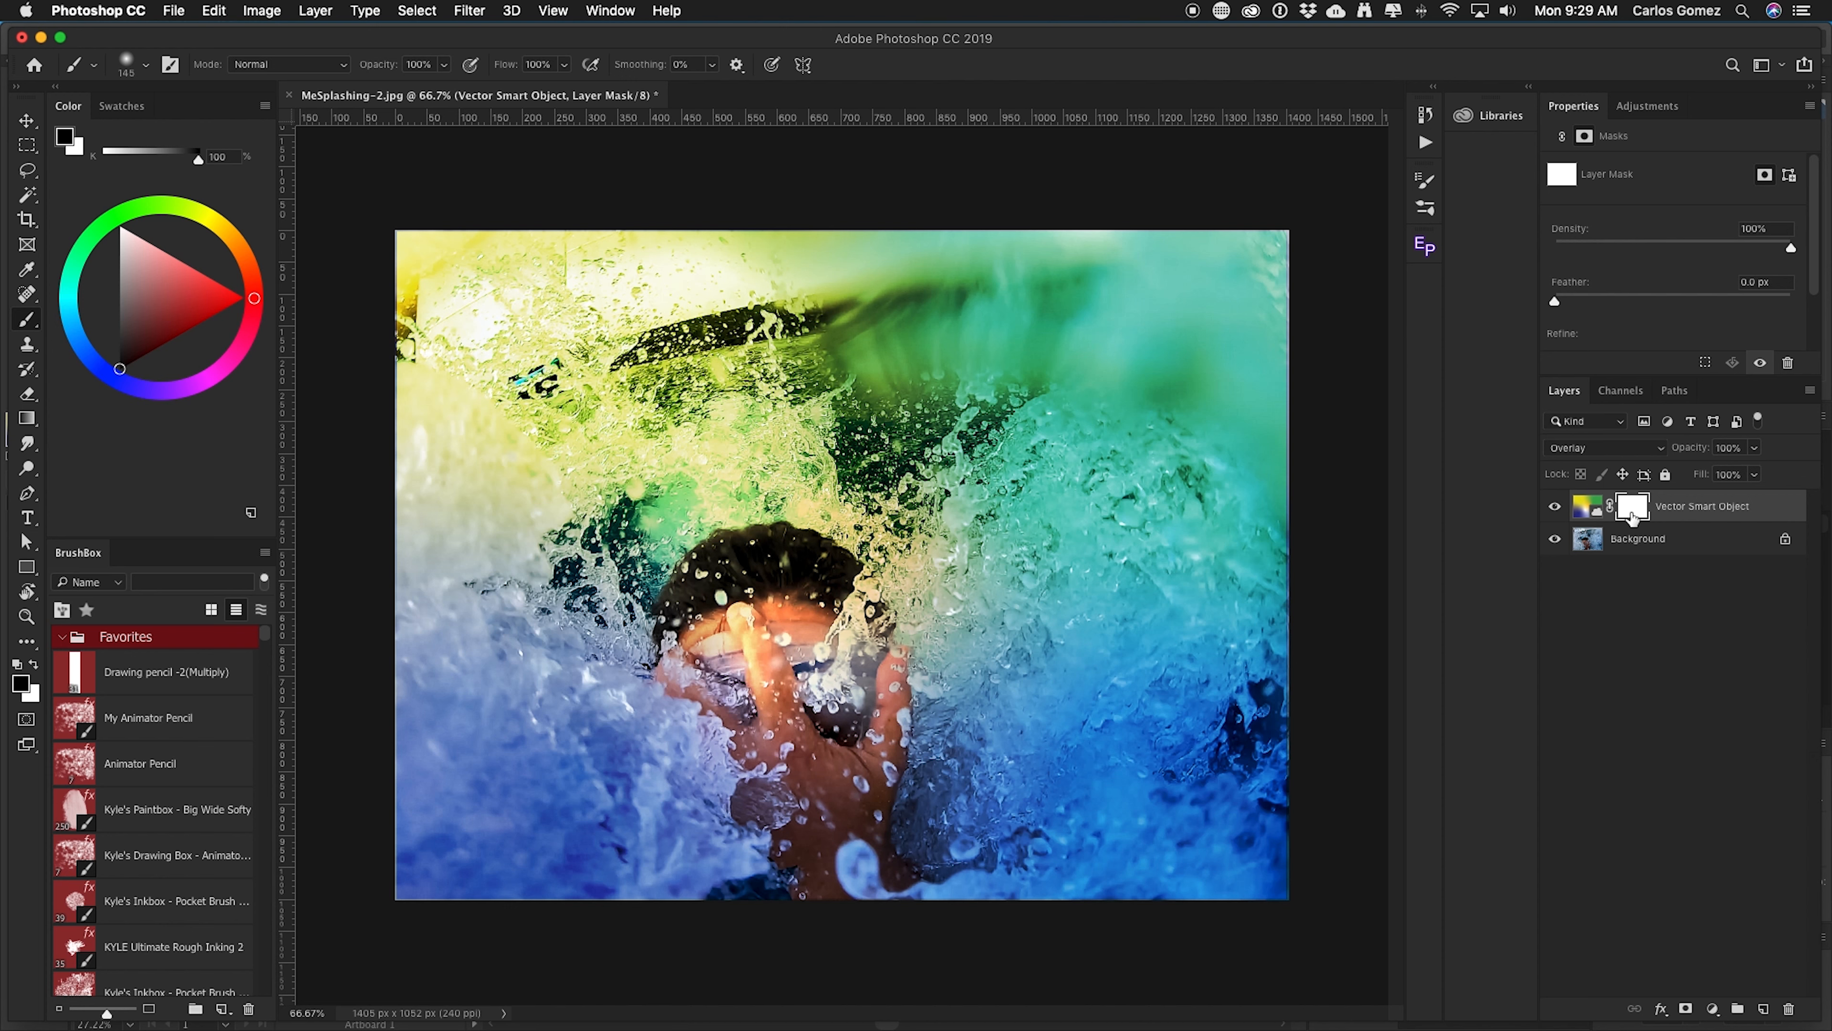
pyautogui.click(1587, 510)
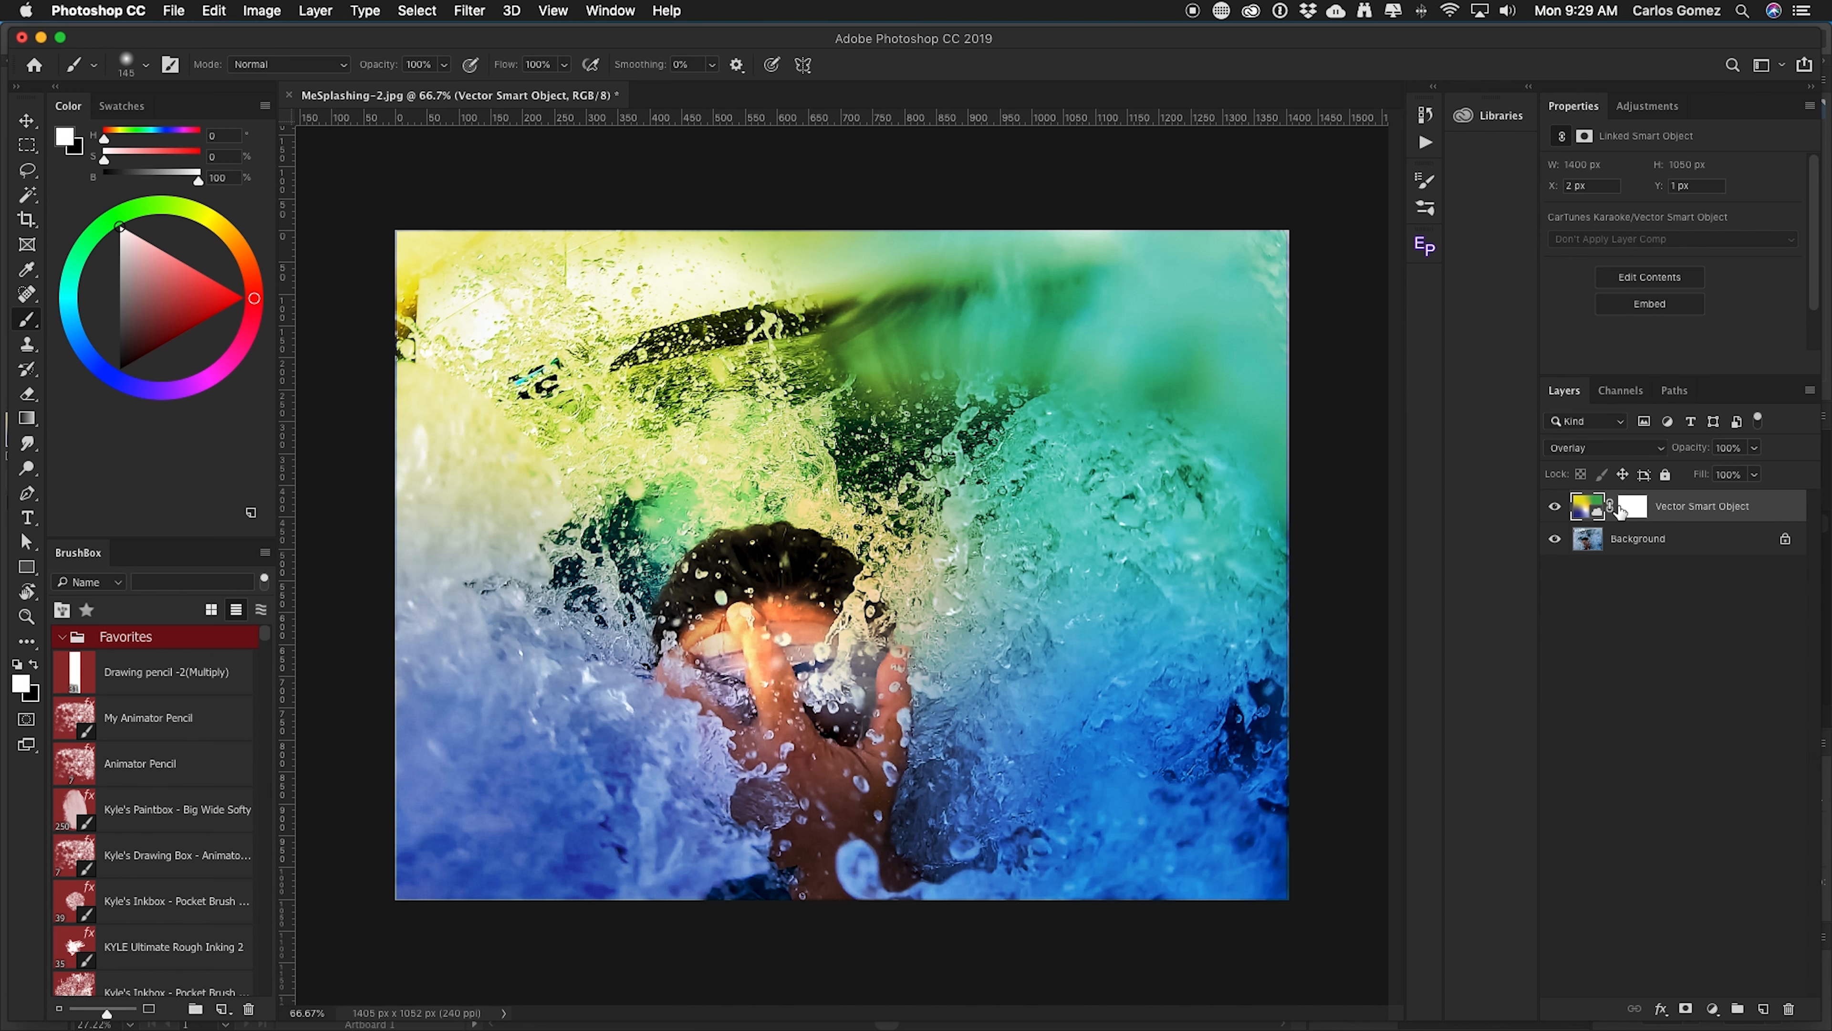
pyautogui.click(1634, 509)
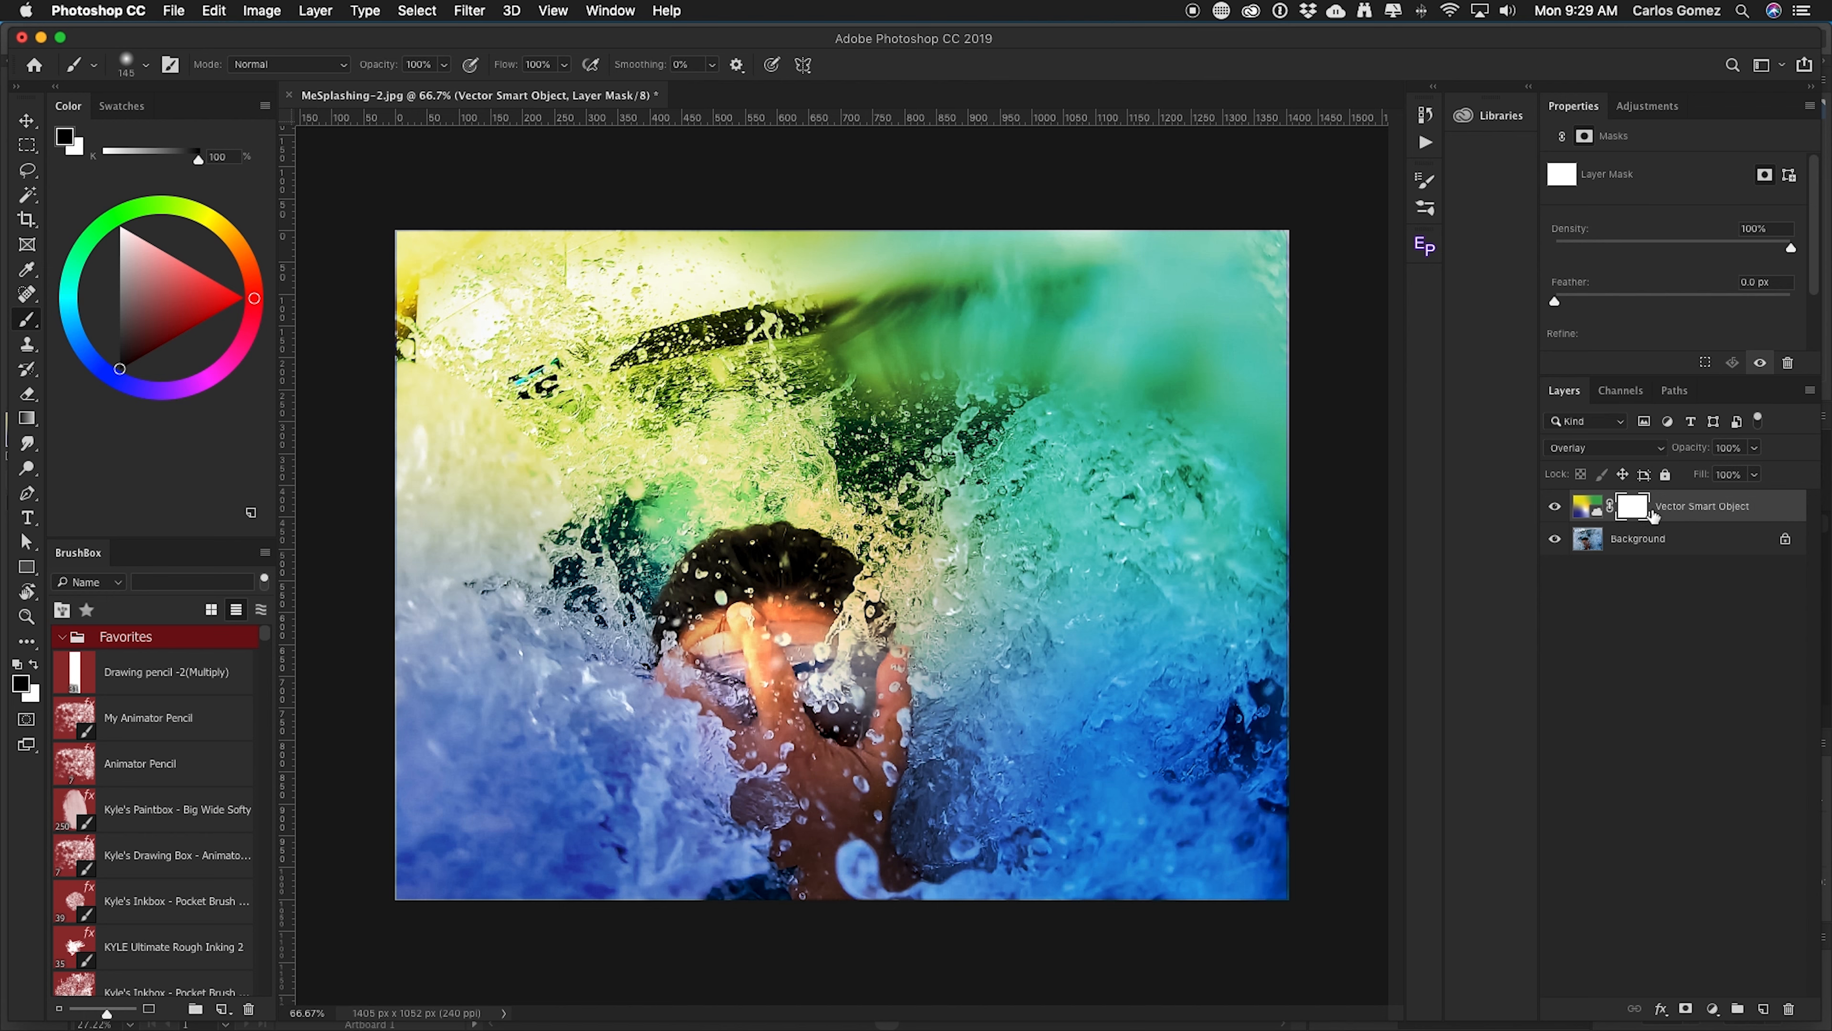
pyautogui.moveTo(768, 657)
pyautogui.mouseDown()
pyautogui.moveTo(723, 618)
pyautogui.moveTo(698, 663)
pyautogui.moveTo(722, 594)
pyautogui.moveTo(755, 584)
pyautogui.moveTo(798, 640)
pyautogui.moveTo(854, 591)
pyautogui.moveTo(854, 691)
pyautogui.moveTo(875, 699)
pyautogui.moveTo(854, 784)
pyautogui.moveTo(750, 706)
pyautogui.mouseUp()
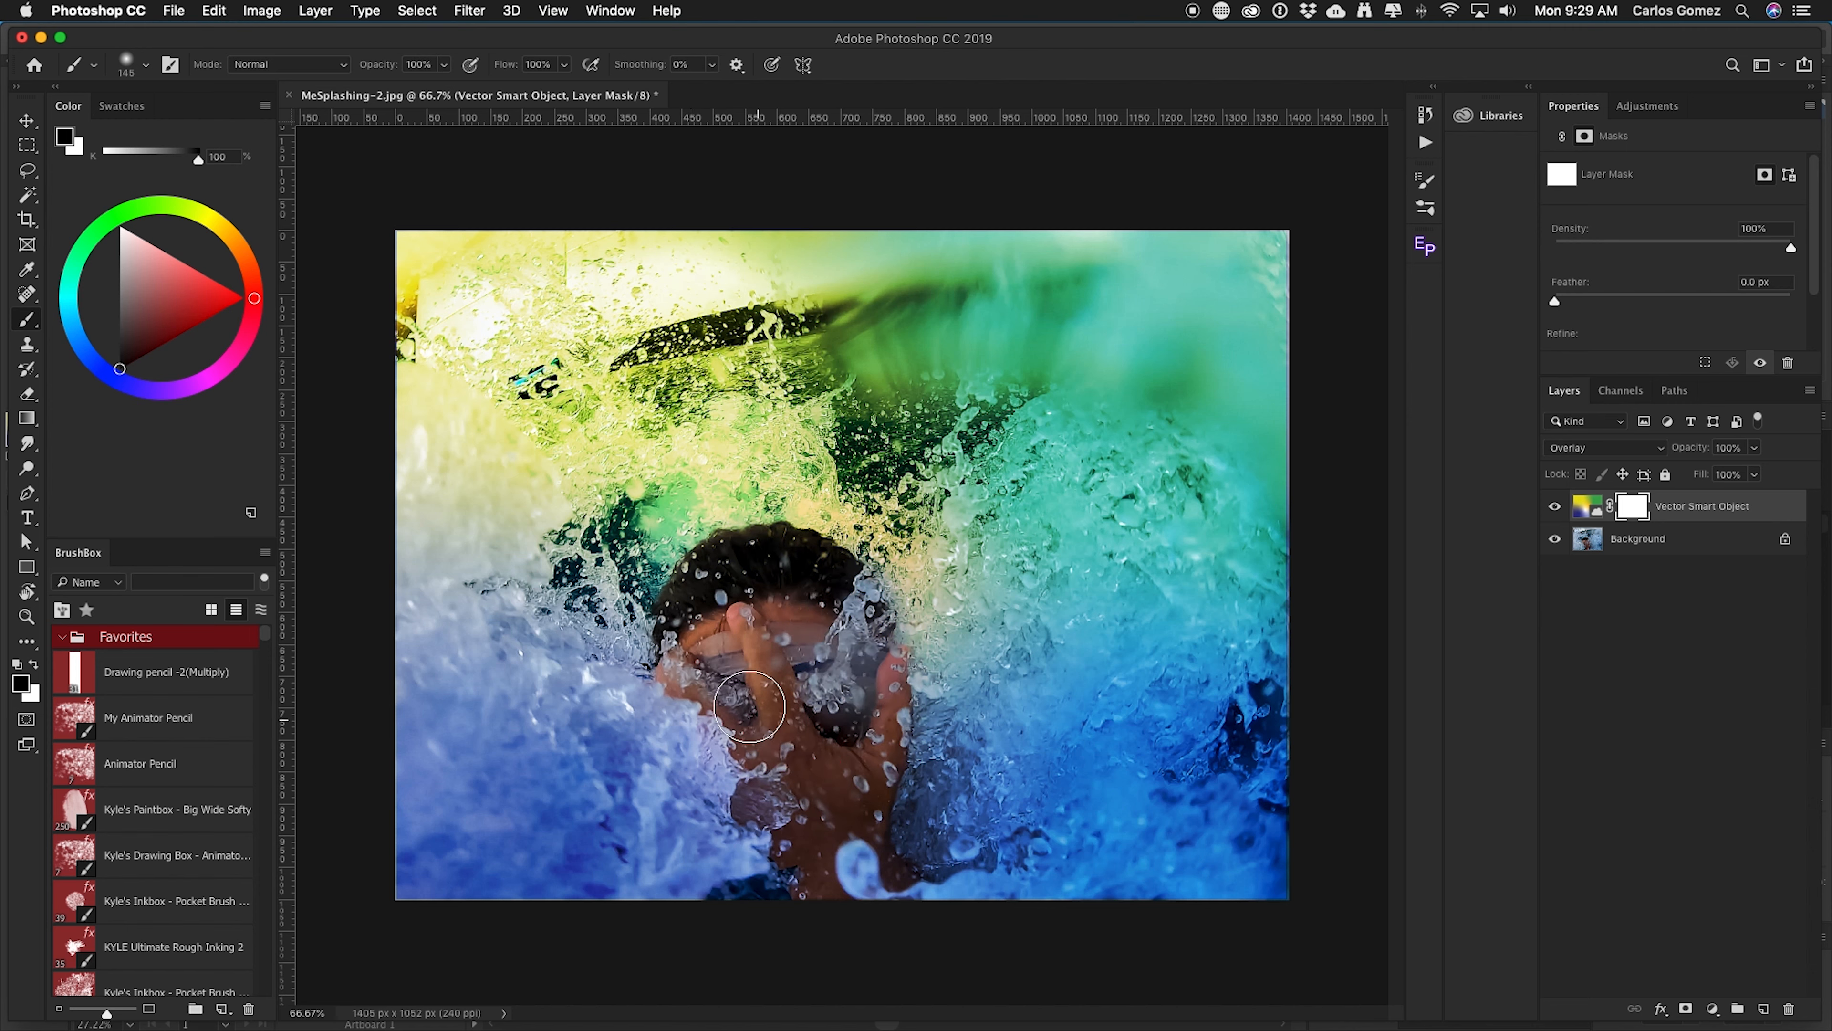
pyautogui.moveTo(709, 639)
pyautogui.mouseDown()
pyautogui.moveTo(704, 574)
pyautogui.moveTo(749, 552)
pyautogui.moveTo(788, 679)
pyautogui.mouseUp()
pyautogui.moveTo(820, 820)
pyautogui.mouseDown()
pyautogui.moveTo(823, 848)
pyautogui.moveTo(876, 729)
pyautogui.mouseUp()
pyautogui.moveTo(793, 625); pyautogui.dragTo(716, 603)
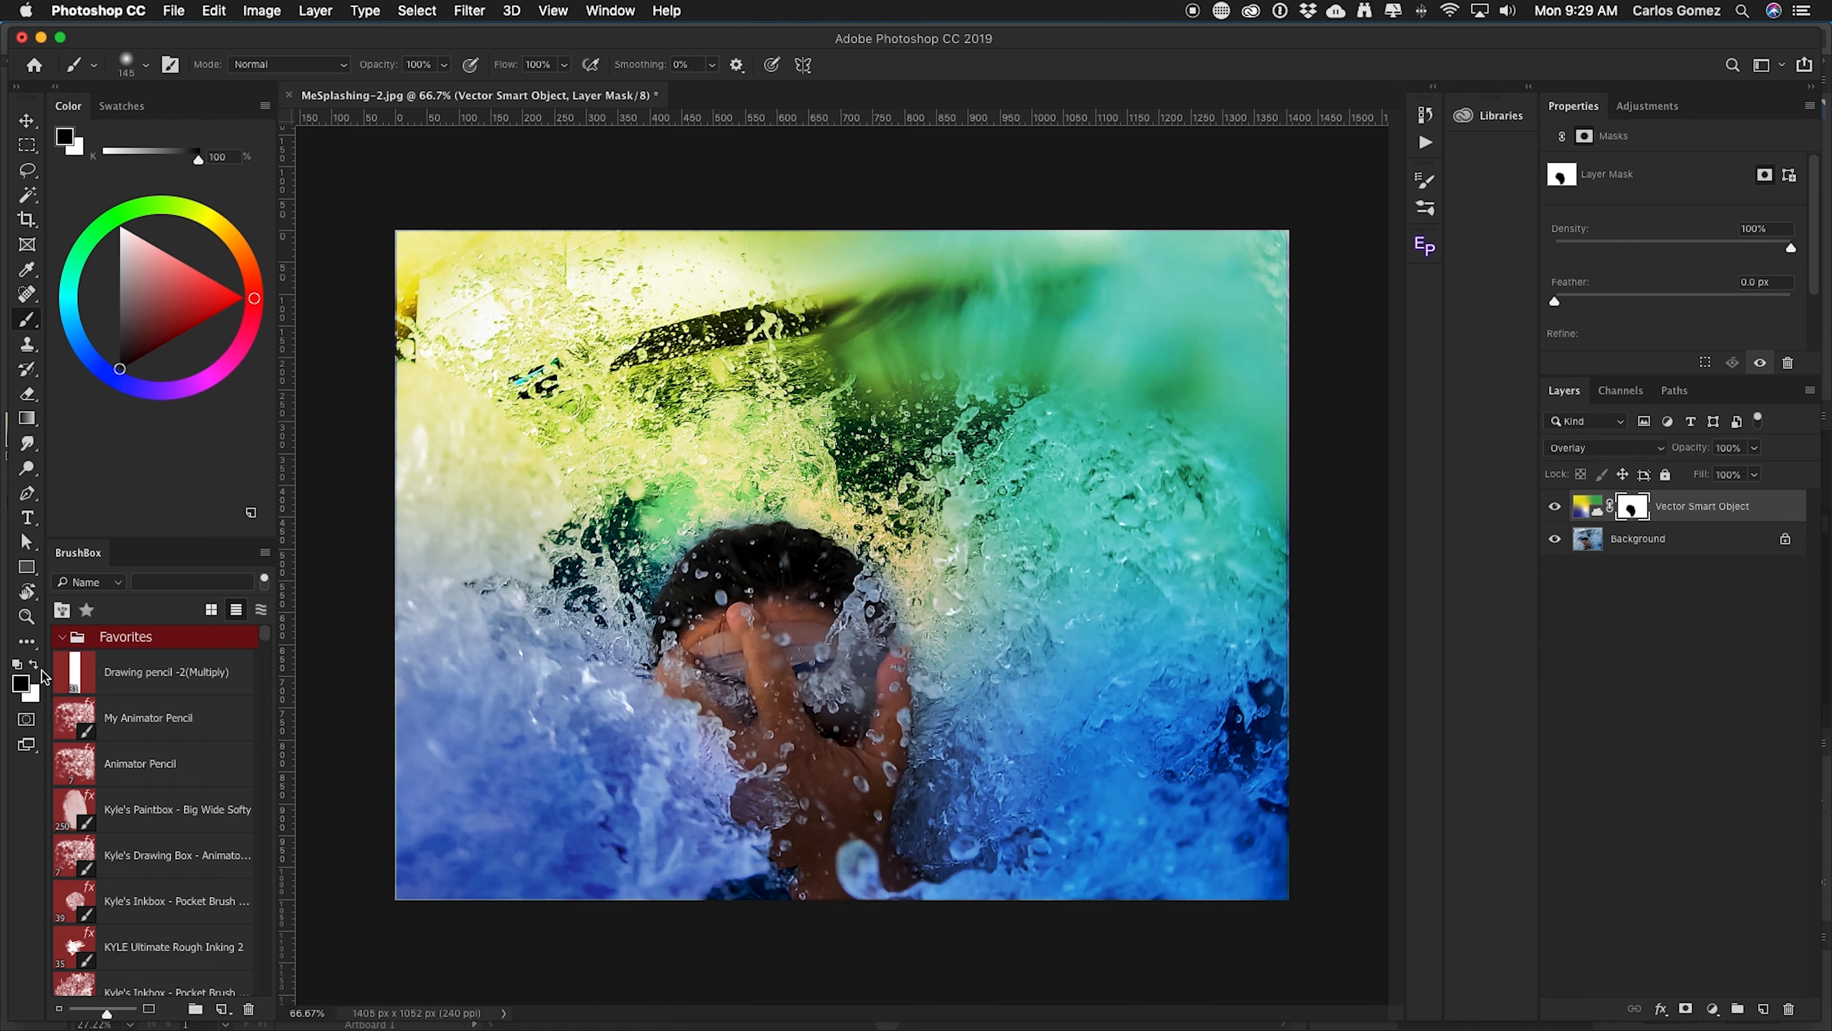
# Paint white around the face edges on the mask and discard the layer mask.
pyautogui.click(36, 667)
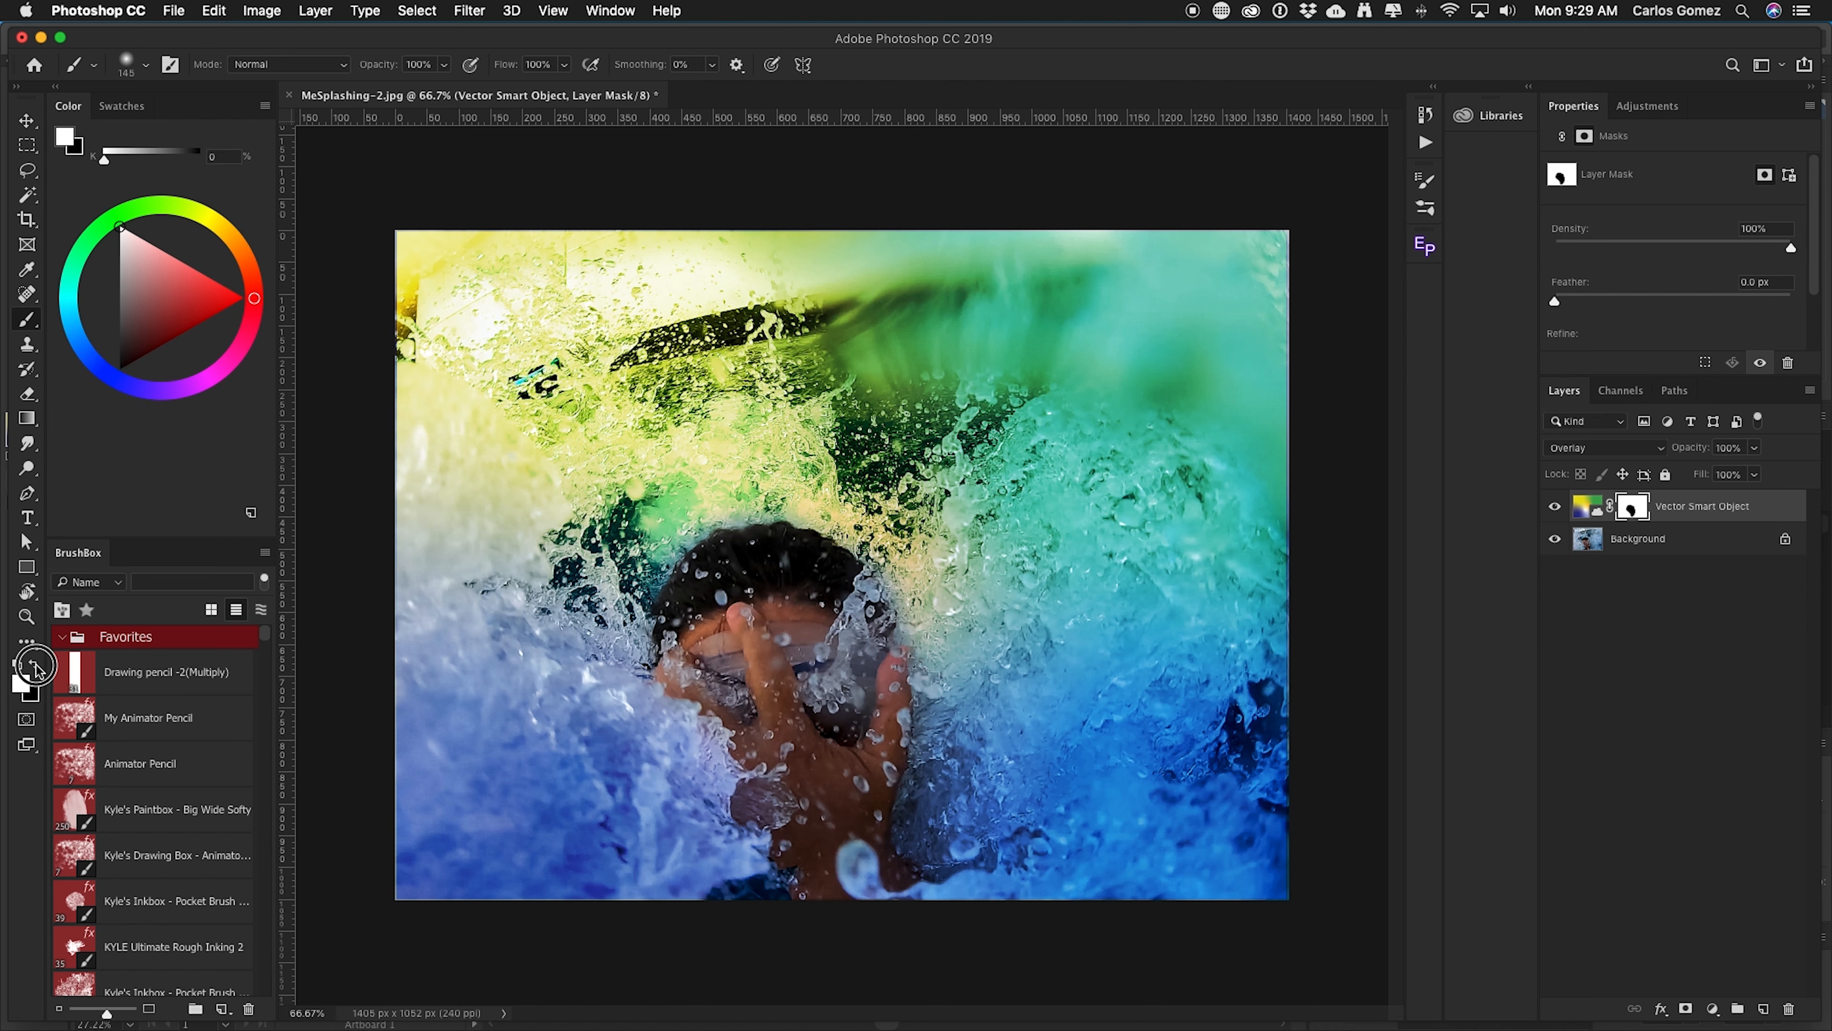
pyautogui.click(37, 668)
pyautogui.click(36, 666)
pyautogui.click(36, 666)
pyautogui.click(36, 665)
pyautogui.click(36, 665)
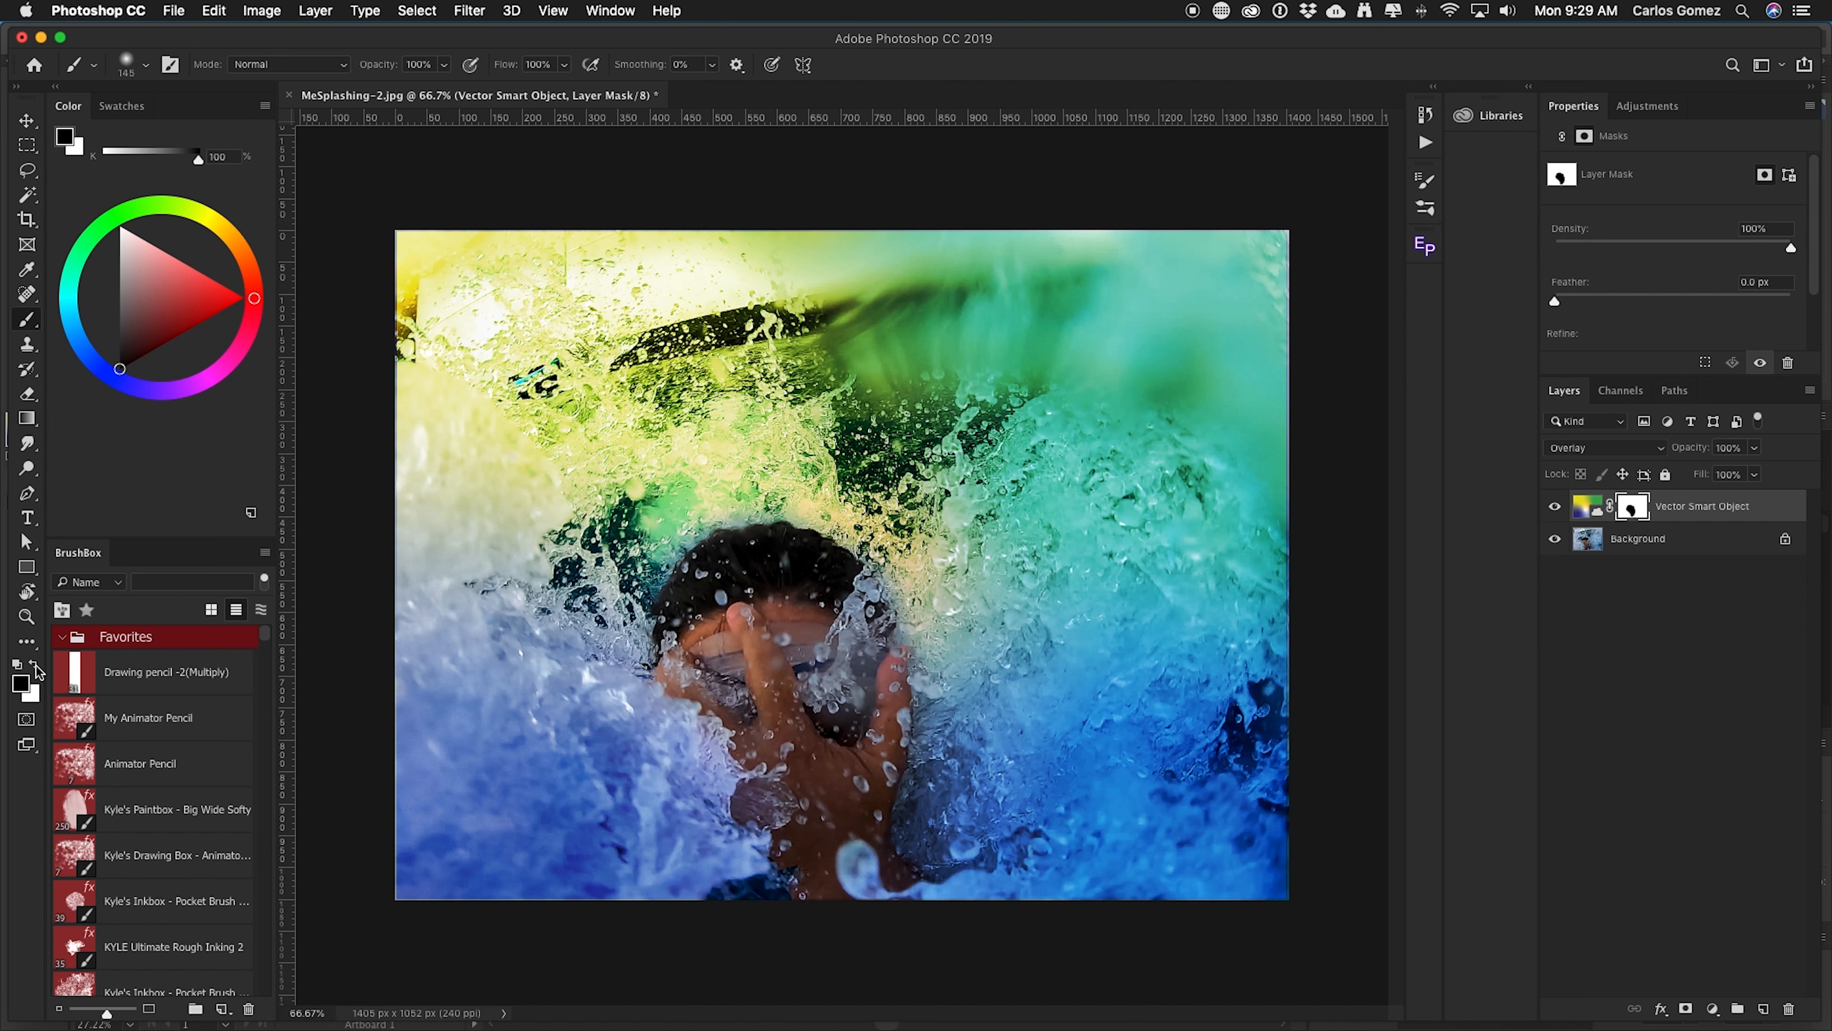
pyautogui.click(37, 666)
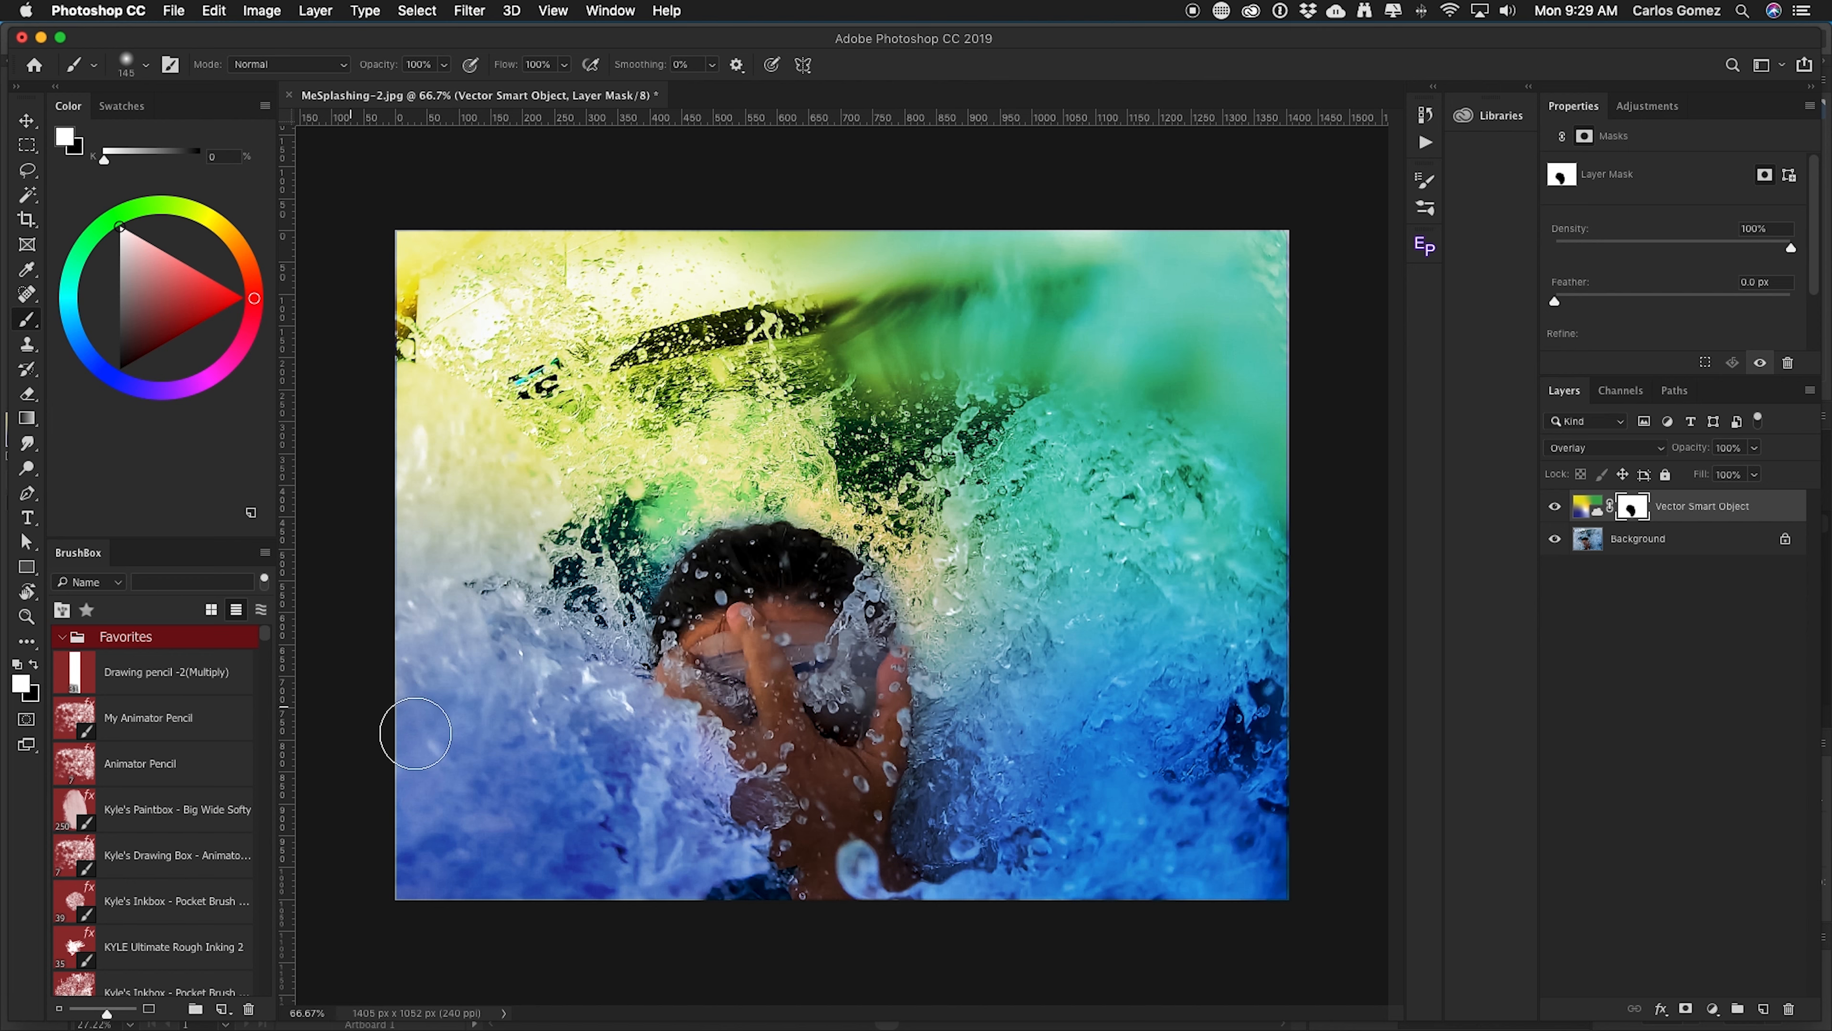
pyautogui.press('x')
pyautogui.press('x')
pyautogui.press('x')
pyautogui.press('x')
pyautogui.press('x')
pyautogui.press('x')
pyautogui.press('x')
pyautogui.press('x')
pyautogui.moveTo(890, 727)
pyautogui.mouseDown()
pyautogui.moveTo(872, 735)
pyautogui.moveTo(898, 746)
pyautogui.moveTo(880, 837)
pyautogui.moveTo(880, 810)
pyautogui.mouseUp()
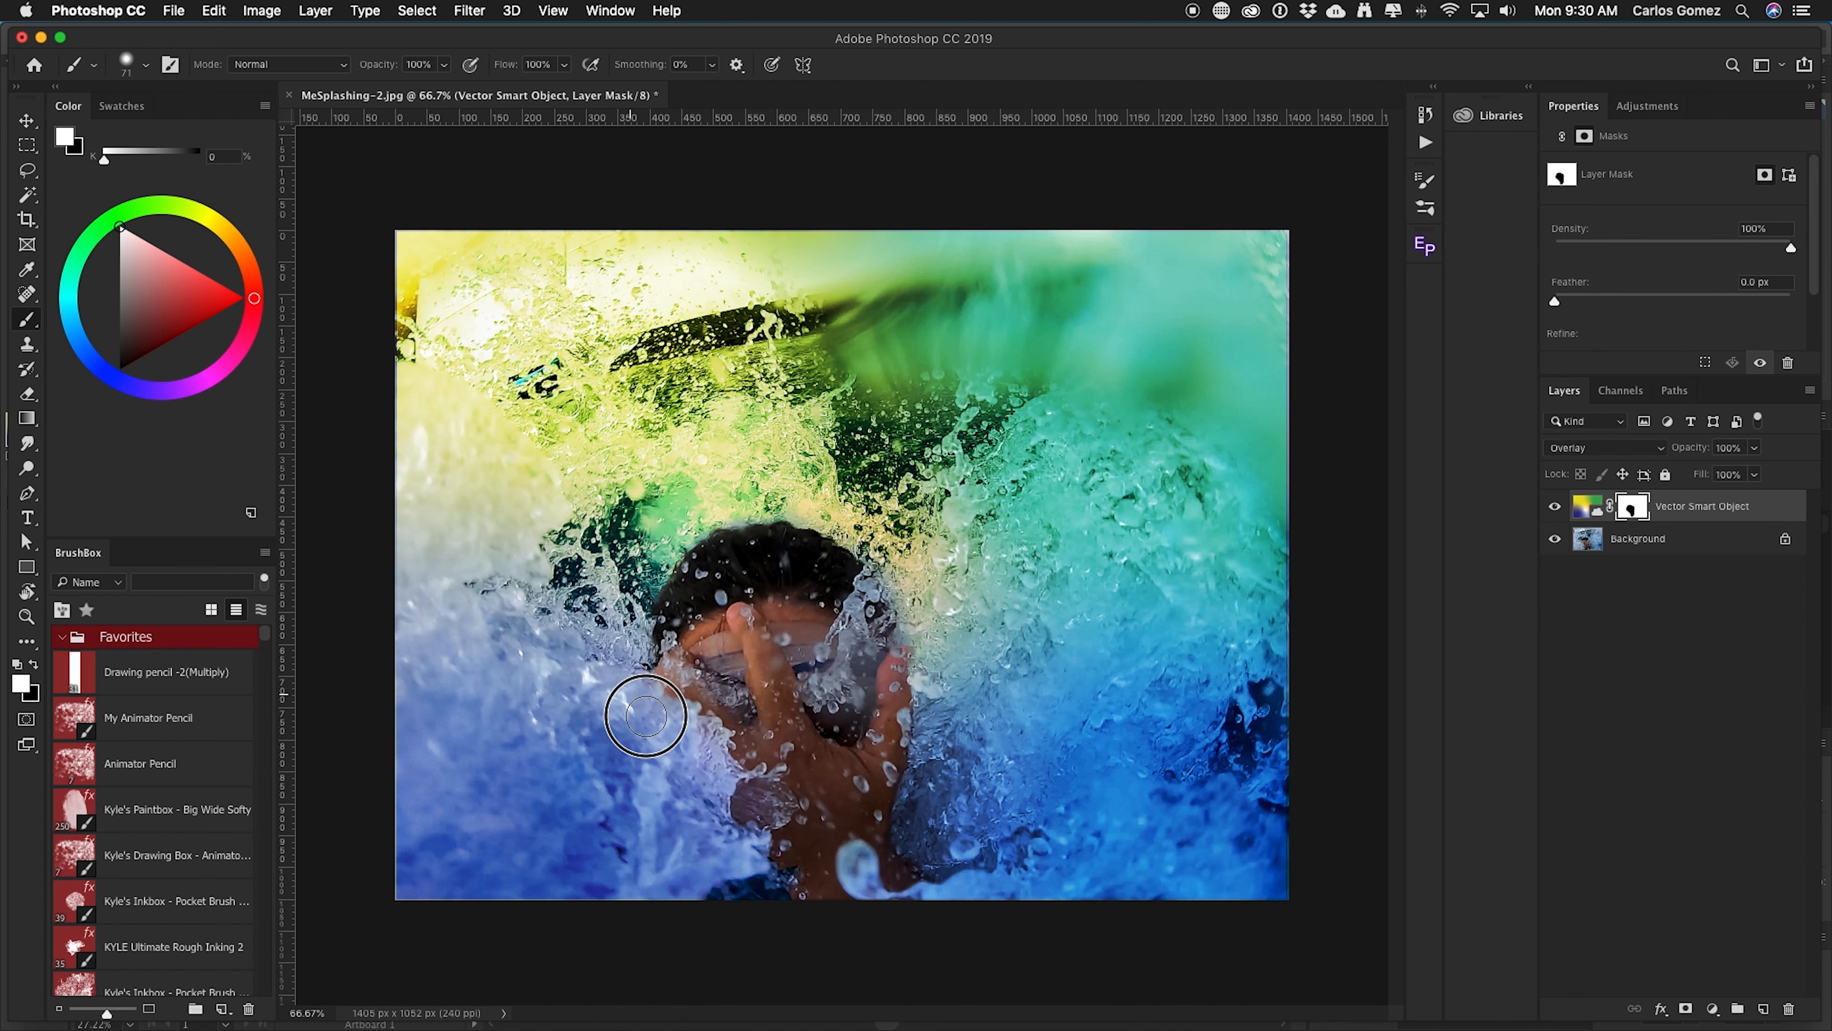
pyautogui.moveTo(691, 739)
pyautogui.mouseDown()
pyautogui.moveTo(715, 850)
pyautogui.moveTo(740, 857)
pyautogui.moveTo(758, 795)
pyautogui.mouseUp()
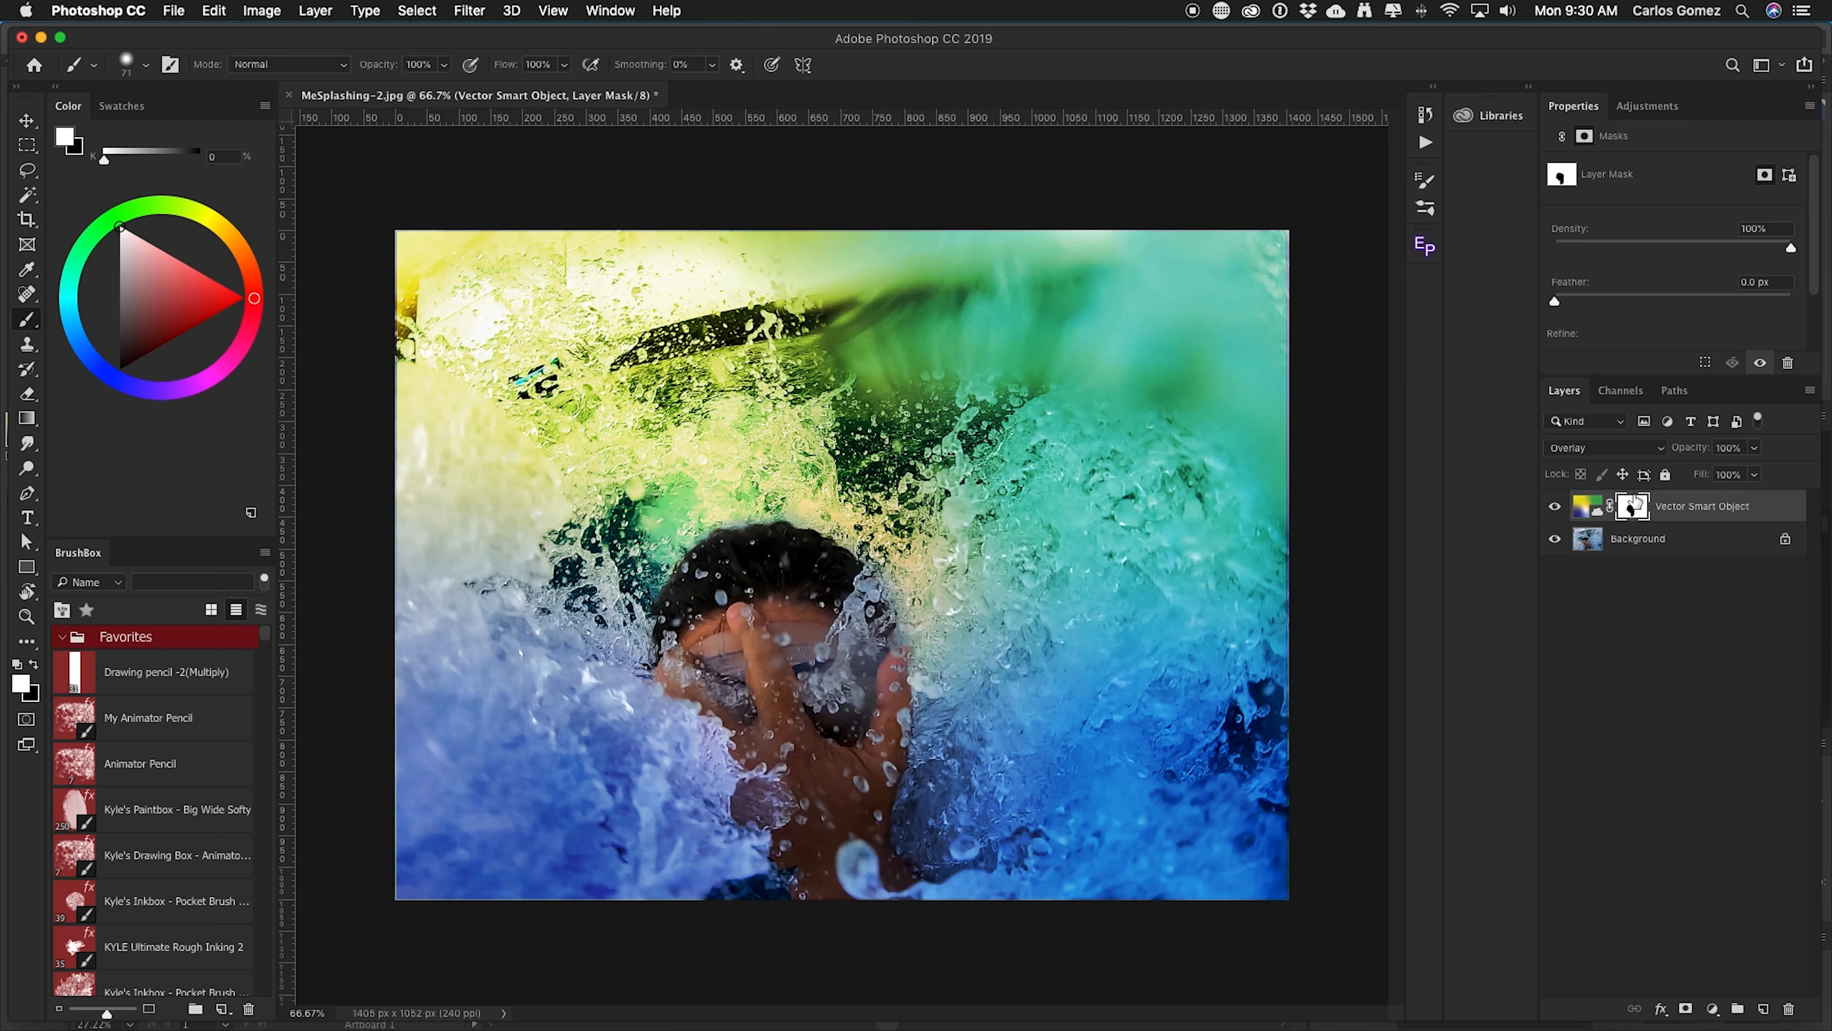
pyautogui.moveTo(1634, 508); pyautogui.dragTo(1791, 1008)
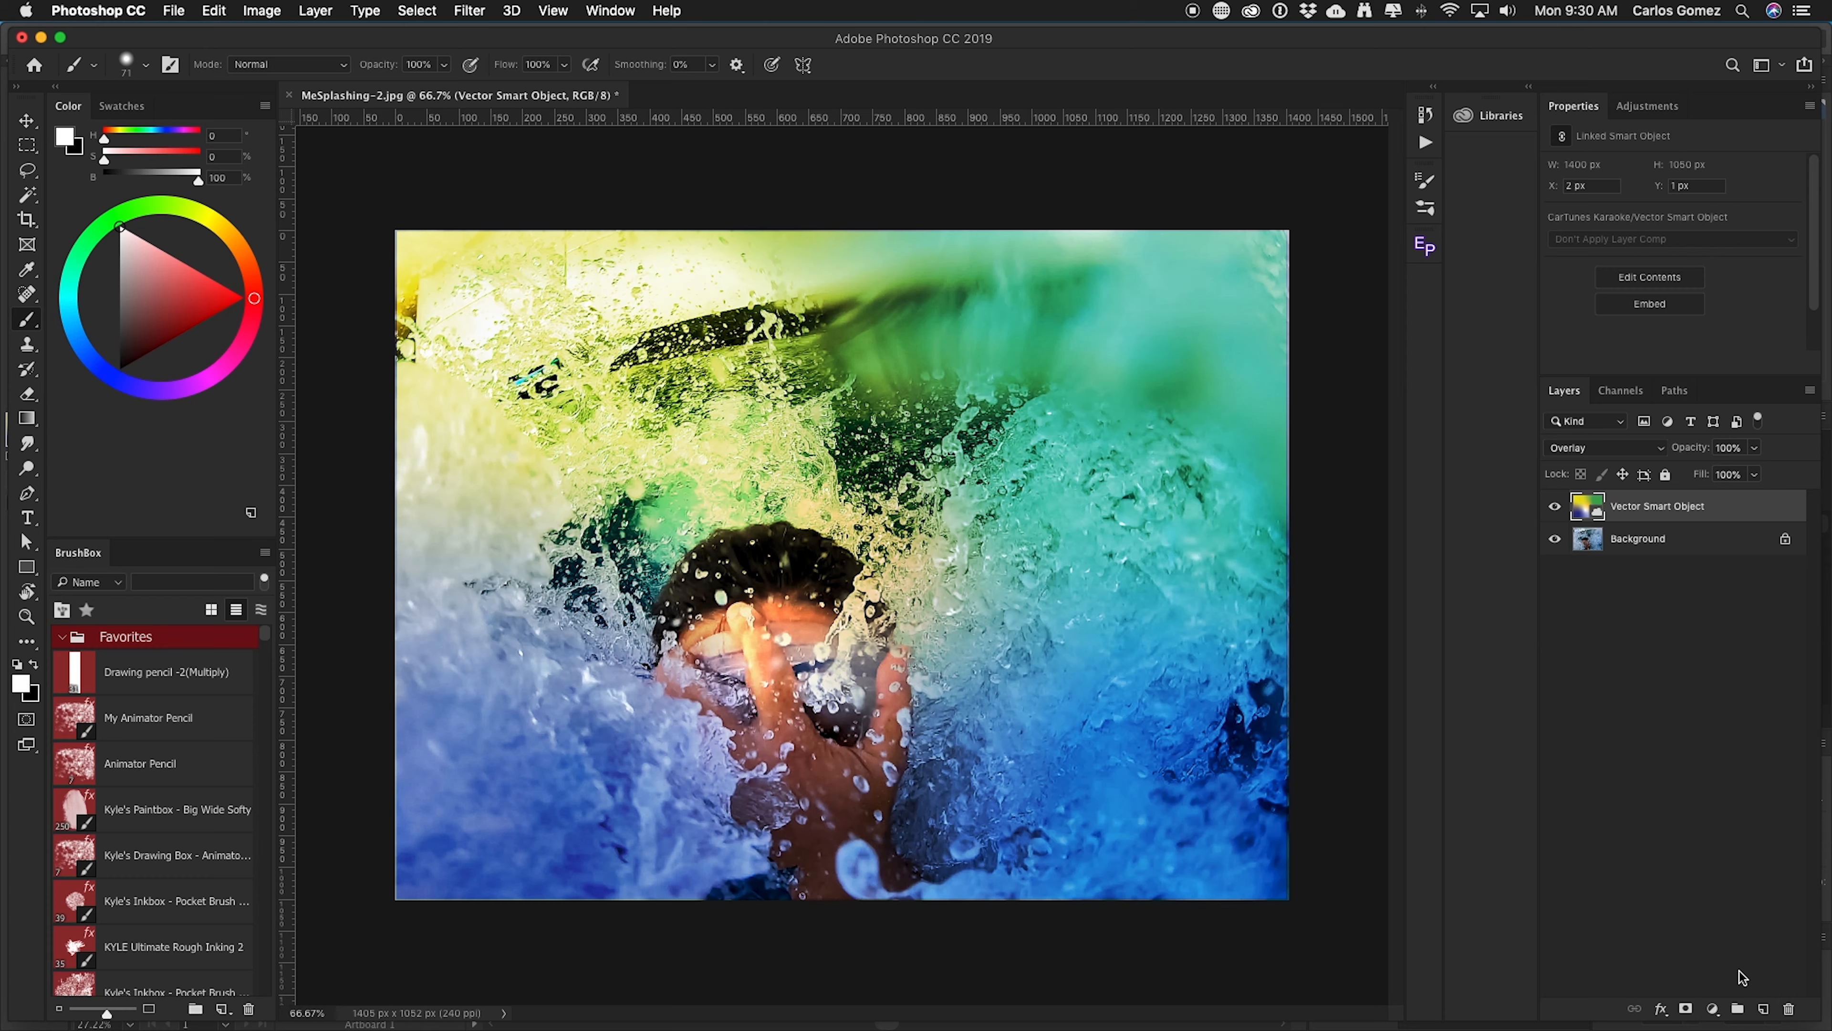